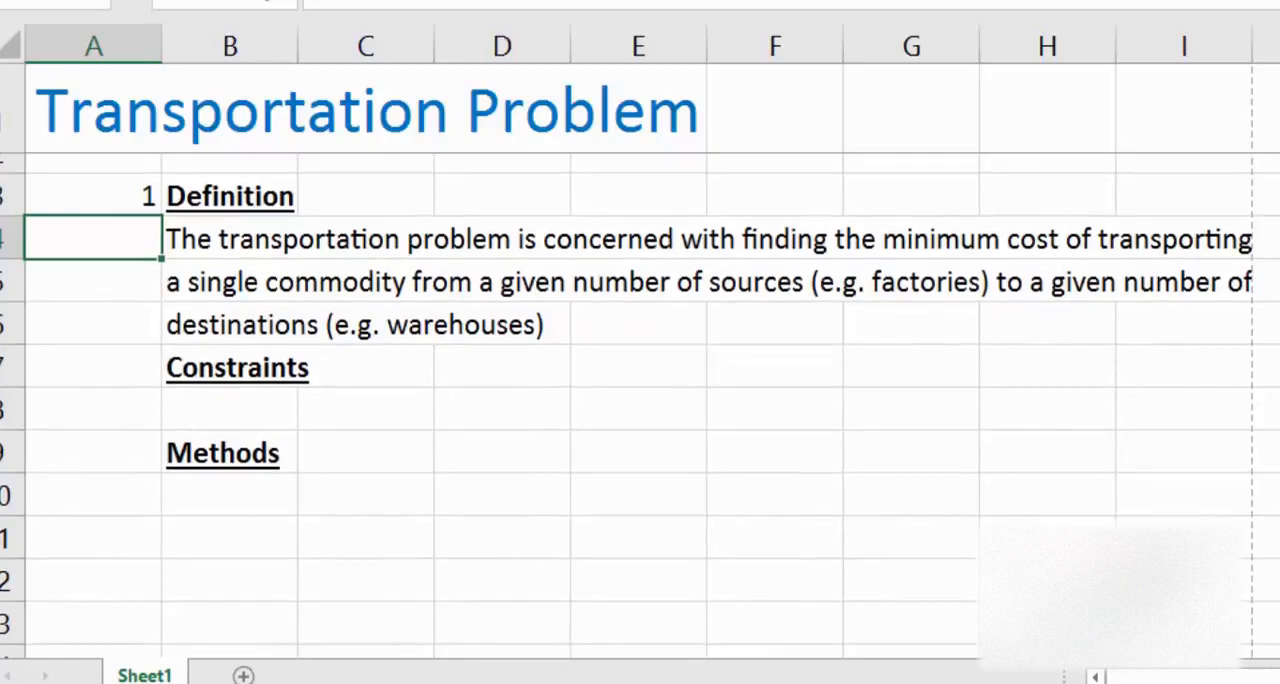
pyautogui.scroll(-3, 1211, 640)
pyautogui.scroll(3, 1270, 452)
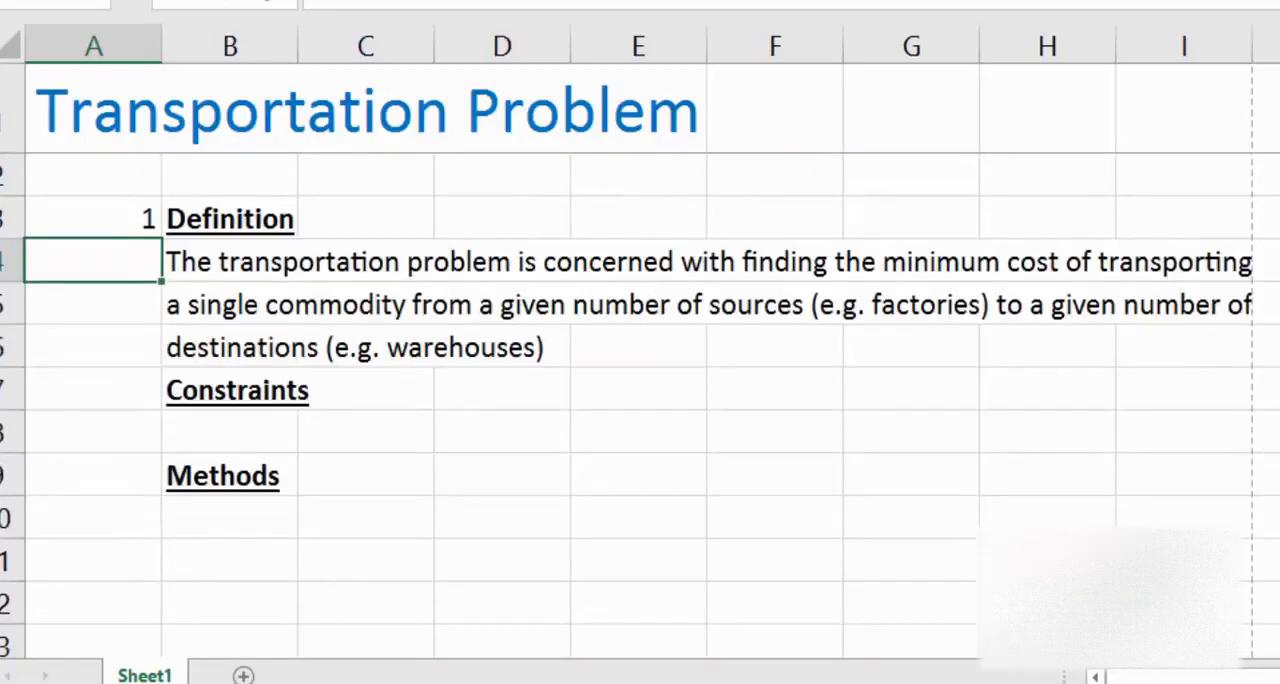
pyautogui.scroll(-3, 1270, 443)
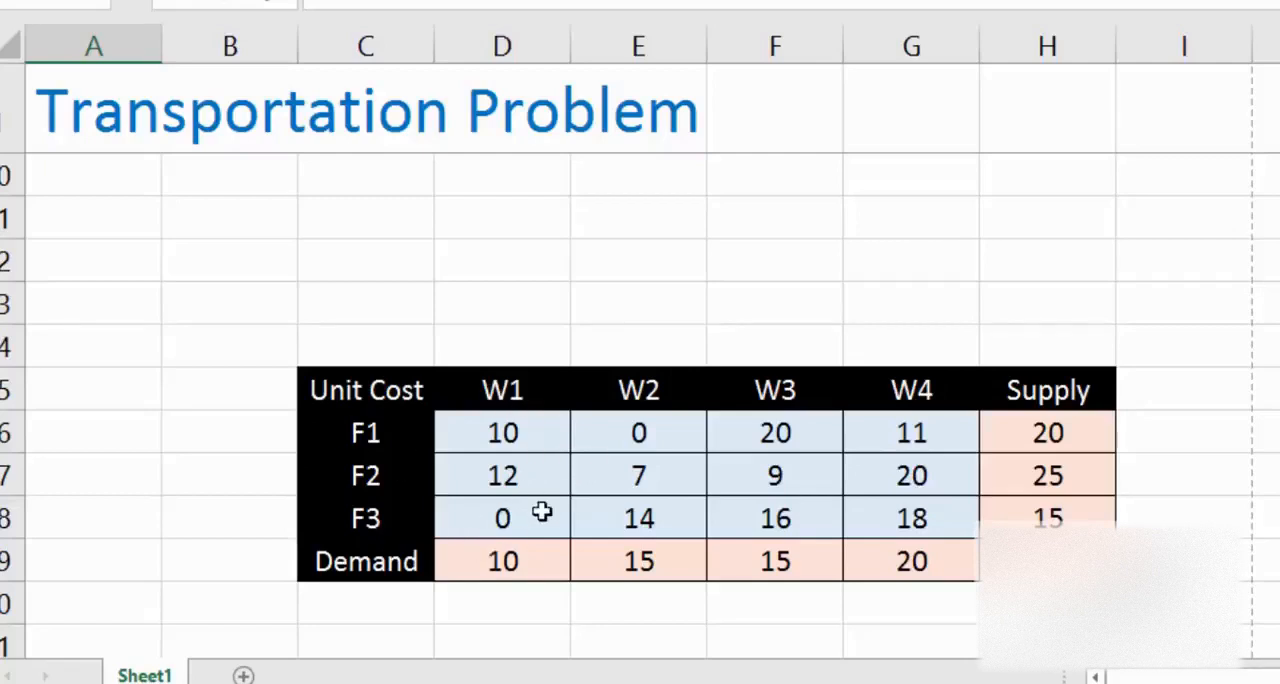
# Step: Enter 2 in cell A7 beside the Constraints heading, clearing the 2 misplaced in the row below it
pyautogui.click(415, 284)
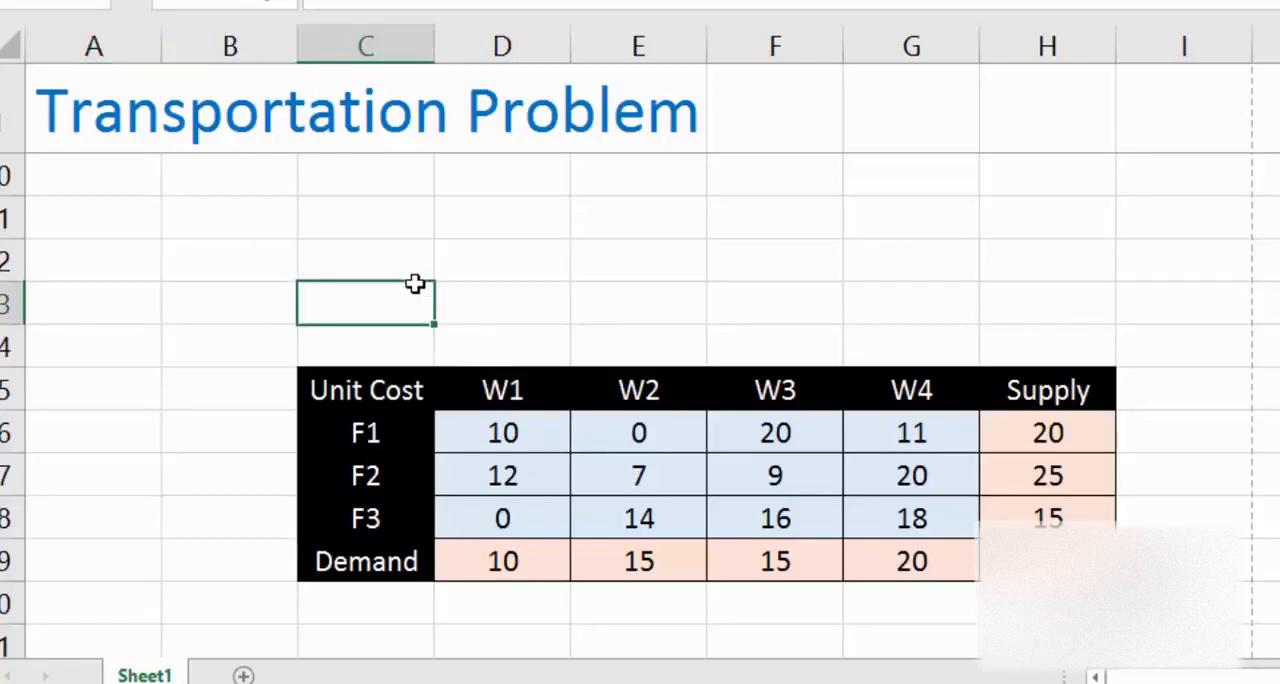
pyautogui.press('Up')
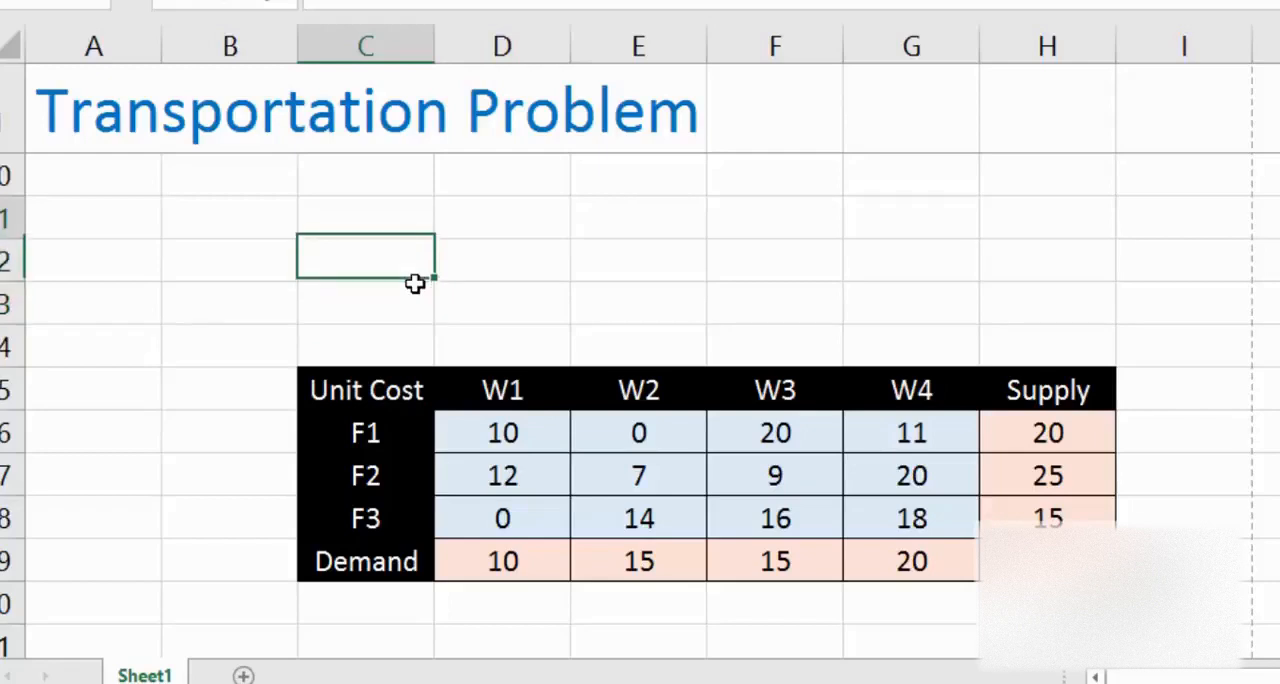
pyautogui.hotkey('ctrl', 'Up')
pyautogui.press('Down')
pyautogui.press('Down')
pyautogui.press('Down')
pyautogui.press('Down')
pyautogui.press('Down')
pyautogui.press('Down')
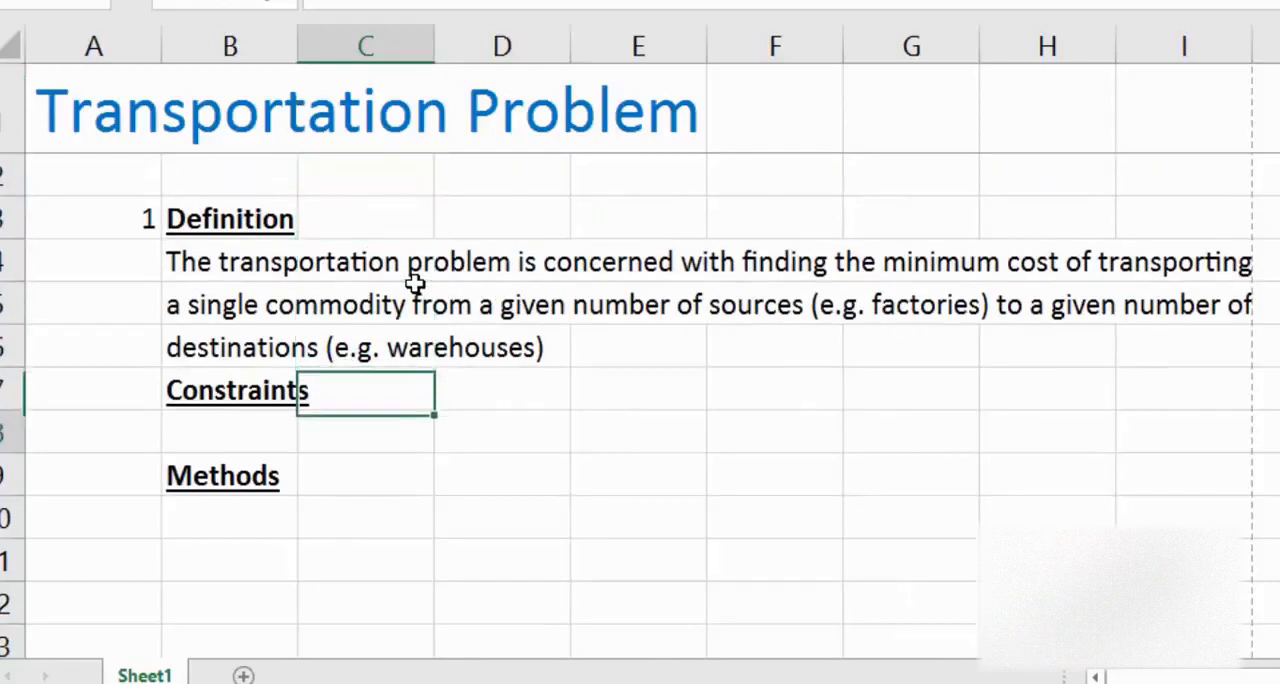
pyautogui.press('Down')
pyautogui.press('Left')
pyautogui.press('Left')
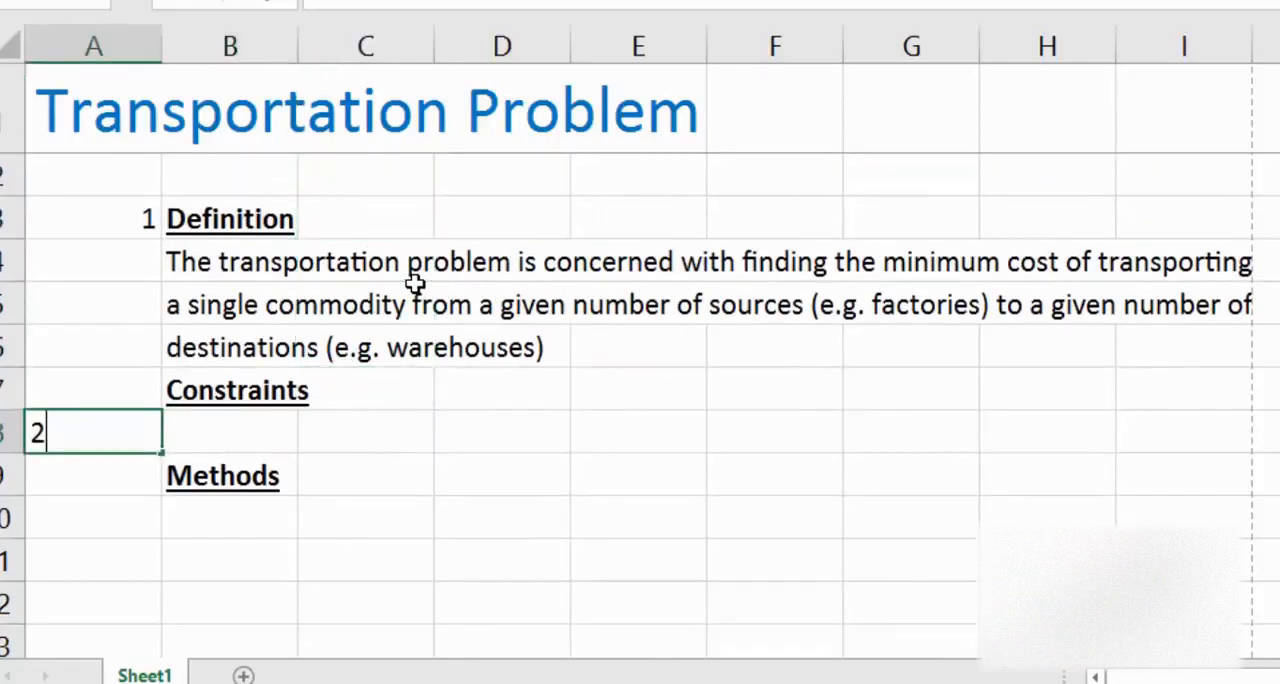
pyautogui.press('Return')
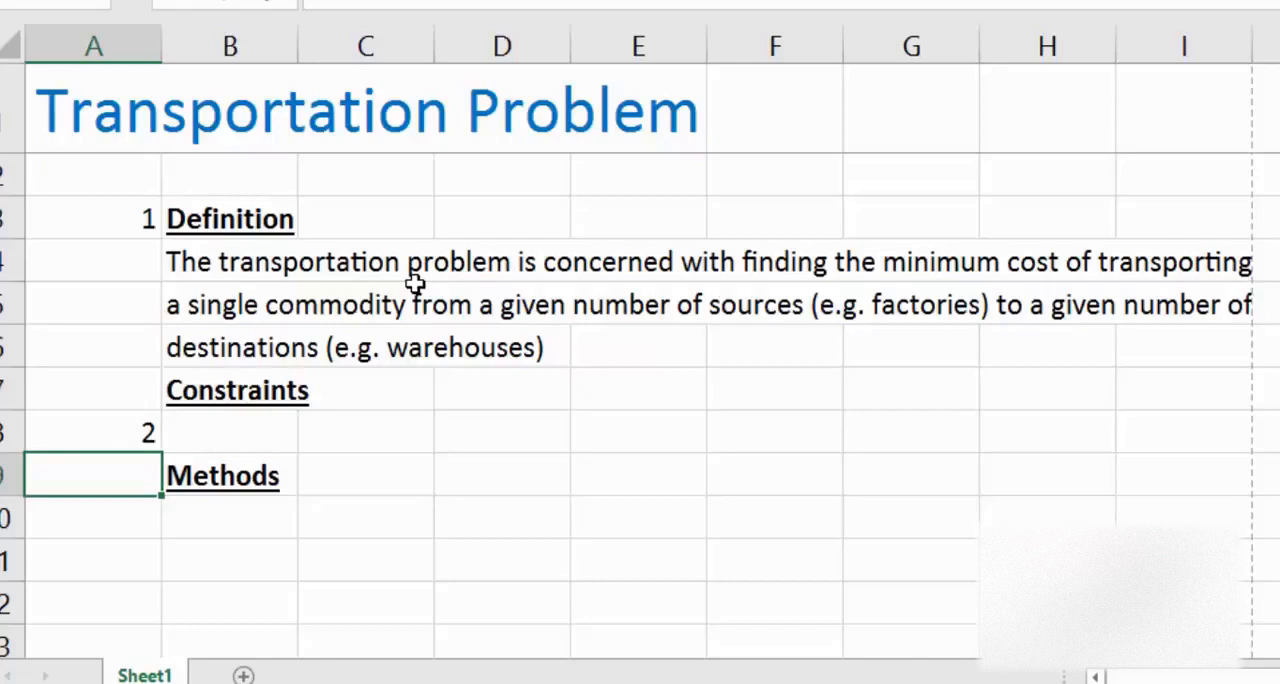
pyautogui.press('Up')
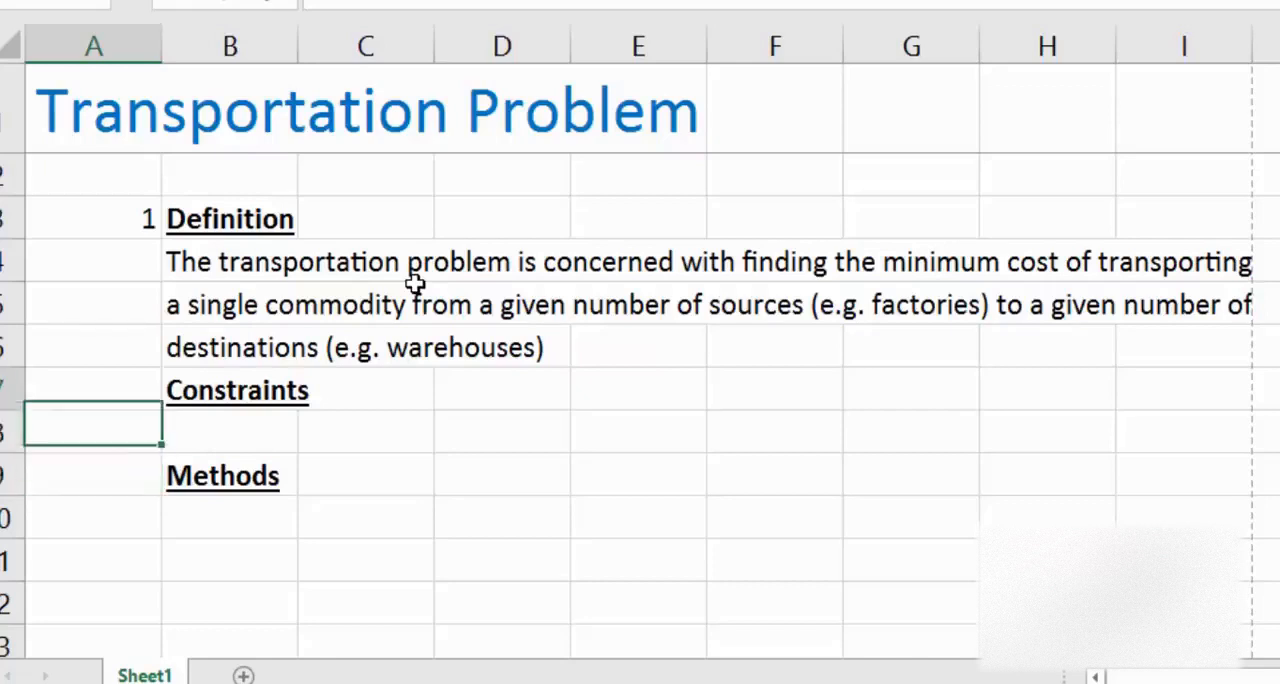
pyautogui.press('Up')
pyautogui.write('2')
pyautogui.press('Return')
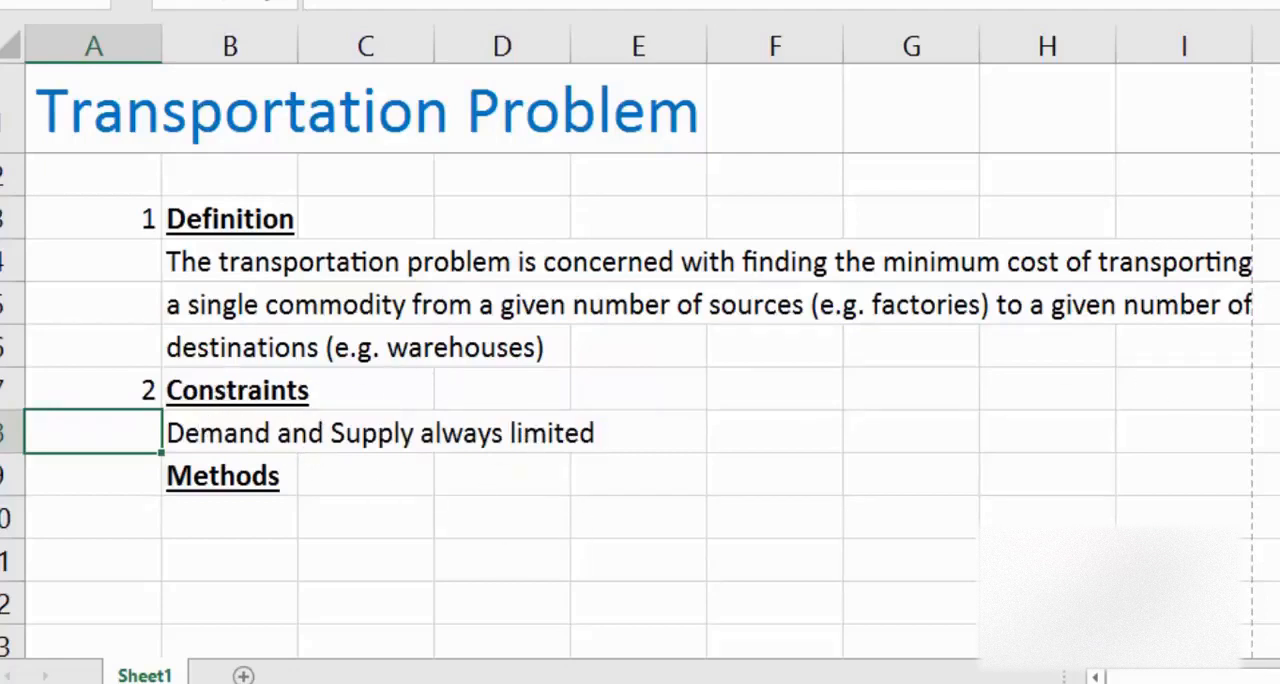
# Step: Enter 3 in cell A9 beside the Methods heading
pyautogui.scroll(-2, 800, 497)
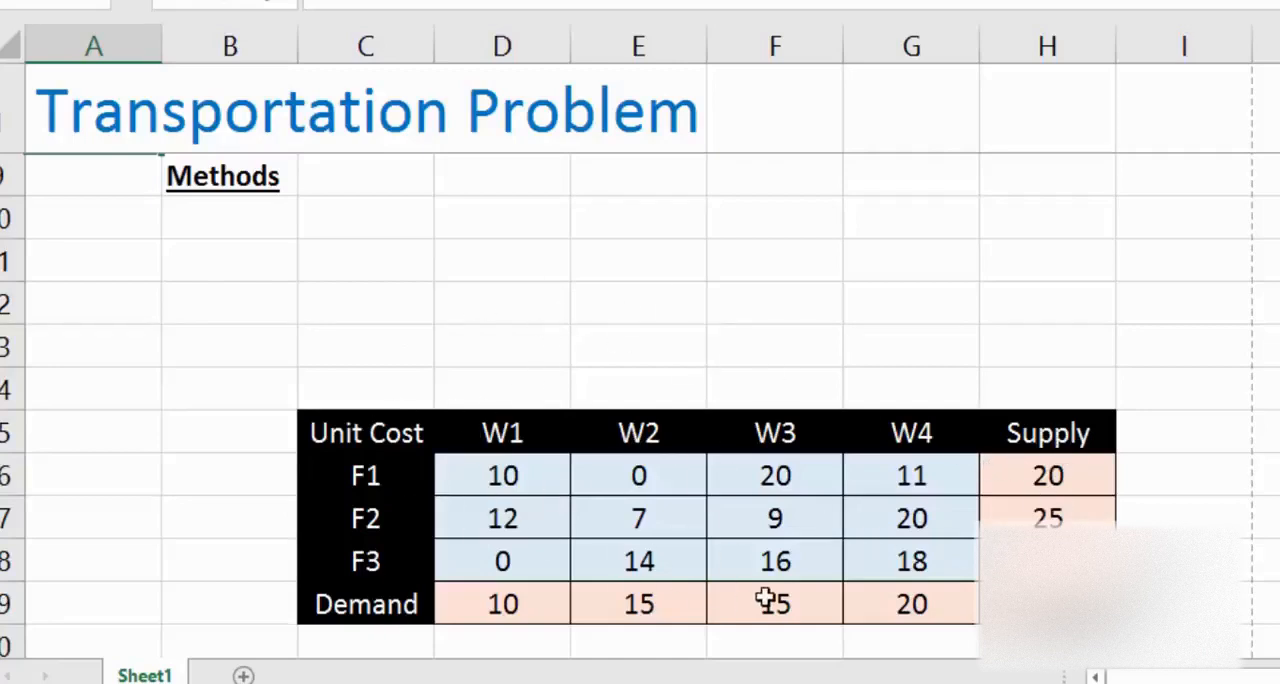
pyautogui.scroll(1, 714, 573)
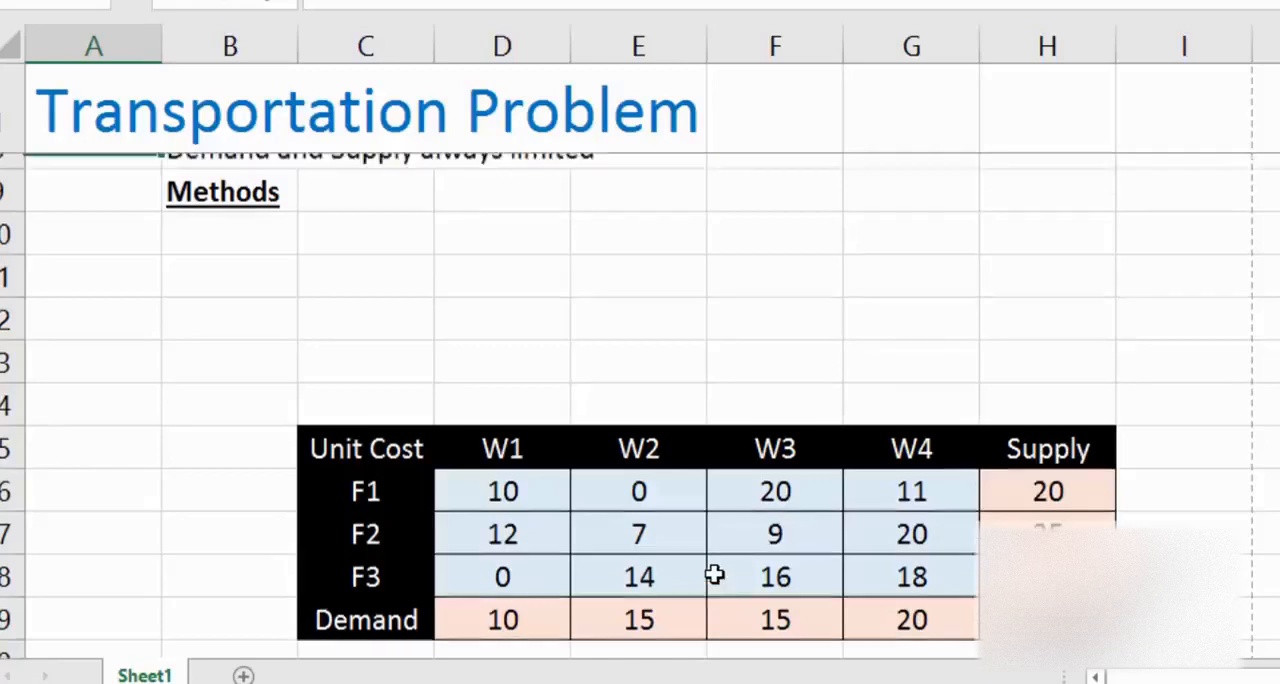
pyautogui.press('Up')
pyautogui.press('Up')
pyautogui.press('Up')
pyautogui.press('Up')
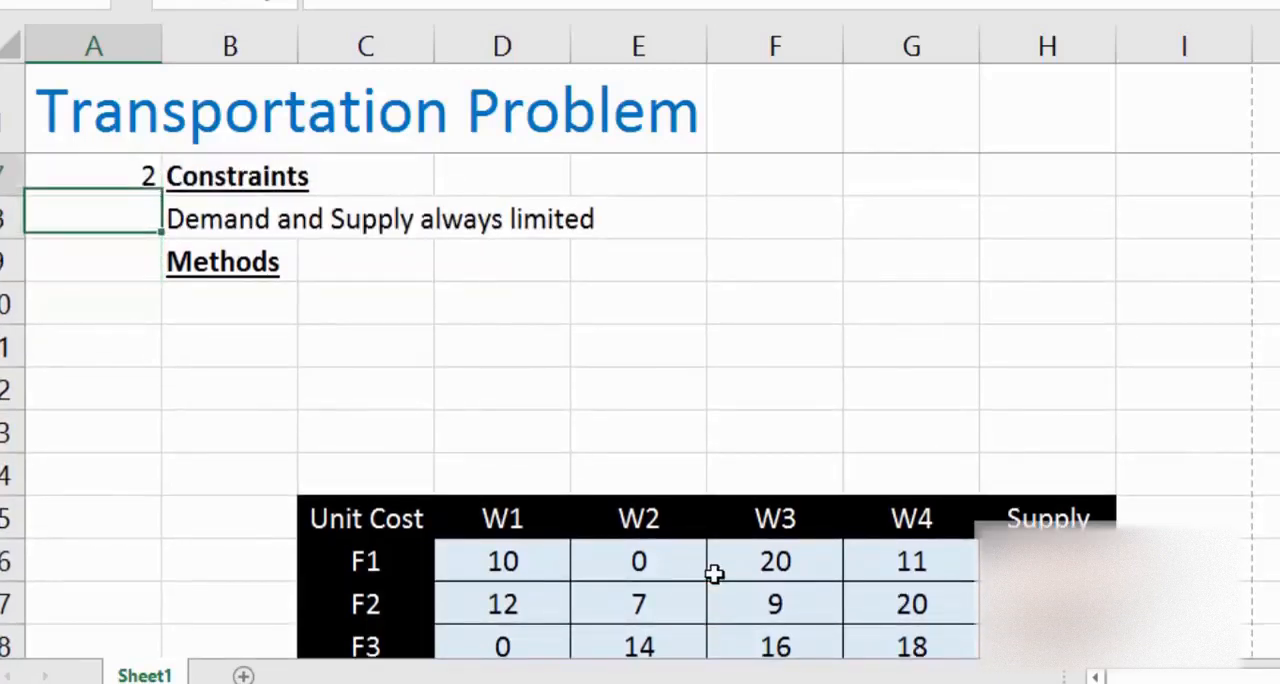
pyautogui.press('Down')
pyautogui.press('Down')
pyautogui.press('Down')
pyautogui.press('Down')
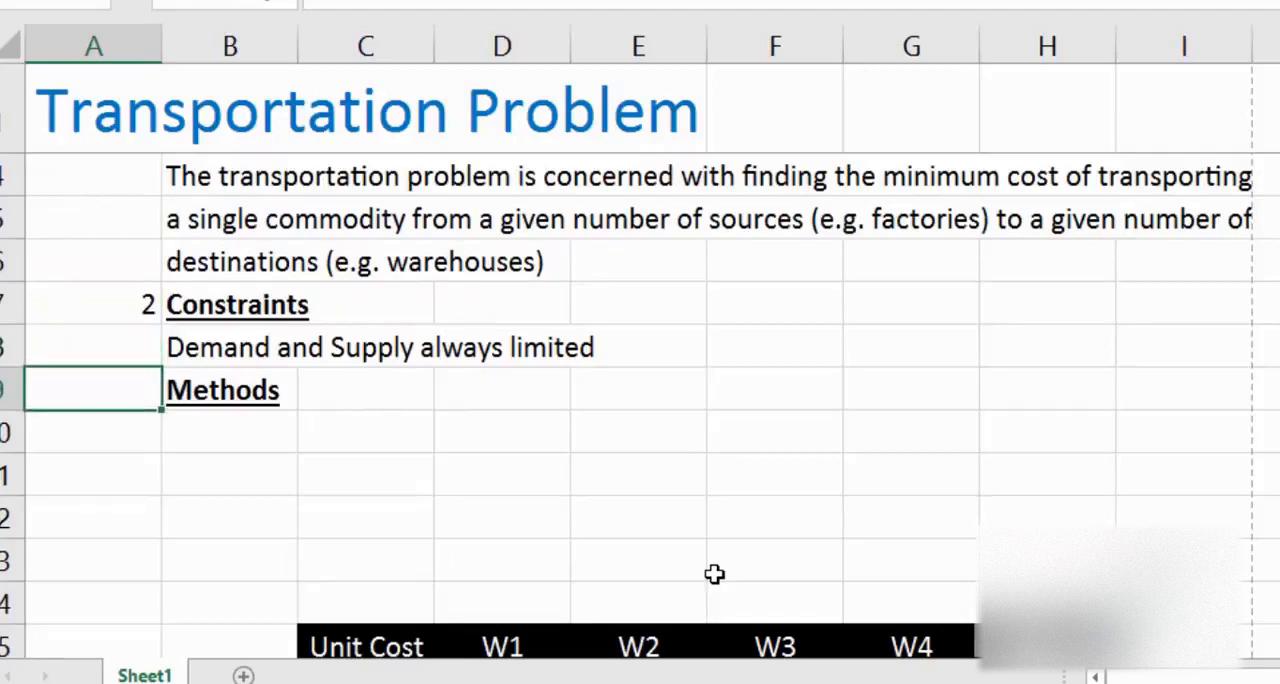
pyautogui.press('Return')
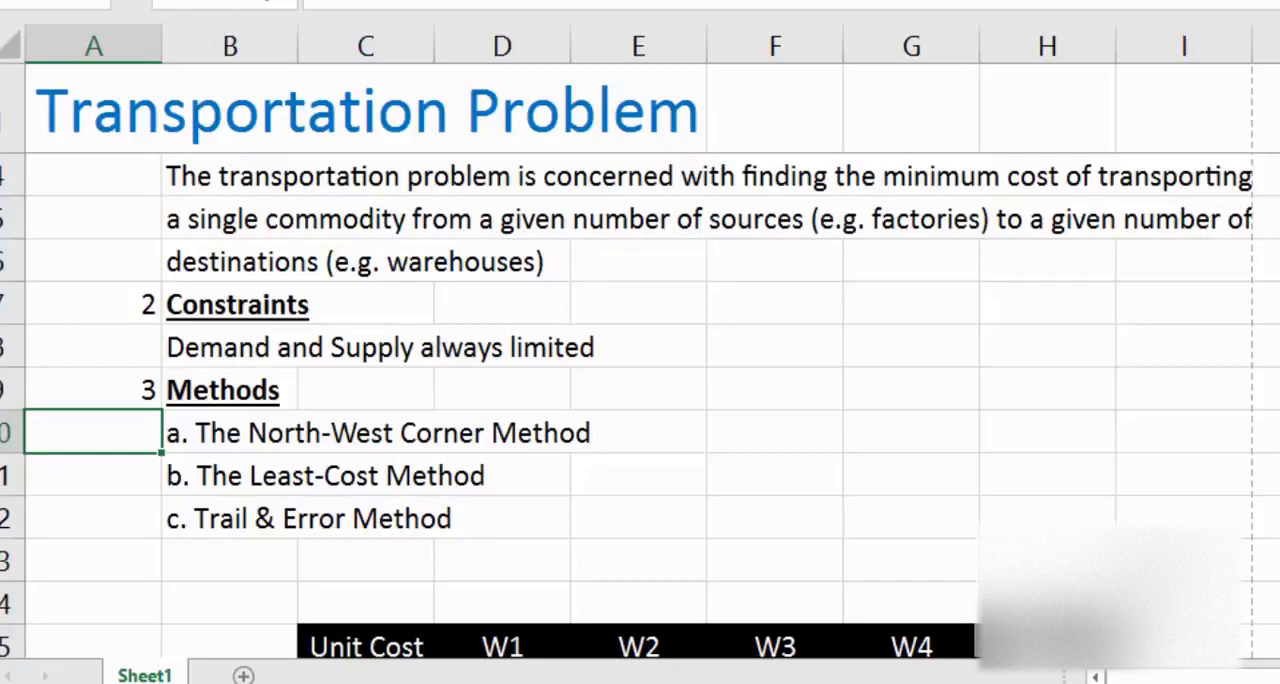
# Step: Clear the leftover row sums in I23:I25, between the Total Out and Supply columns of the lower table
pyautogui.scroll(1, 640, 413)
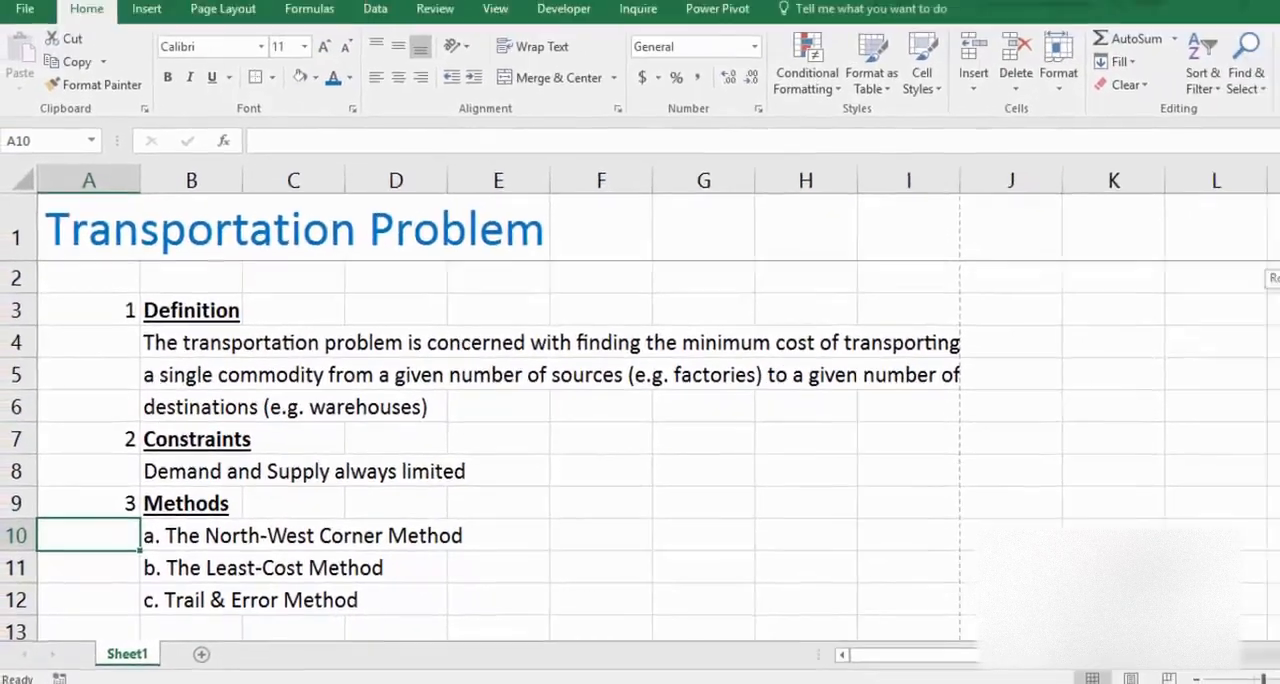
pyautogui.moveTo(1279, 300); pyautogui.dragTo(1271, 455)
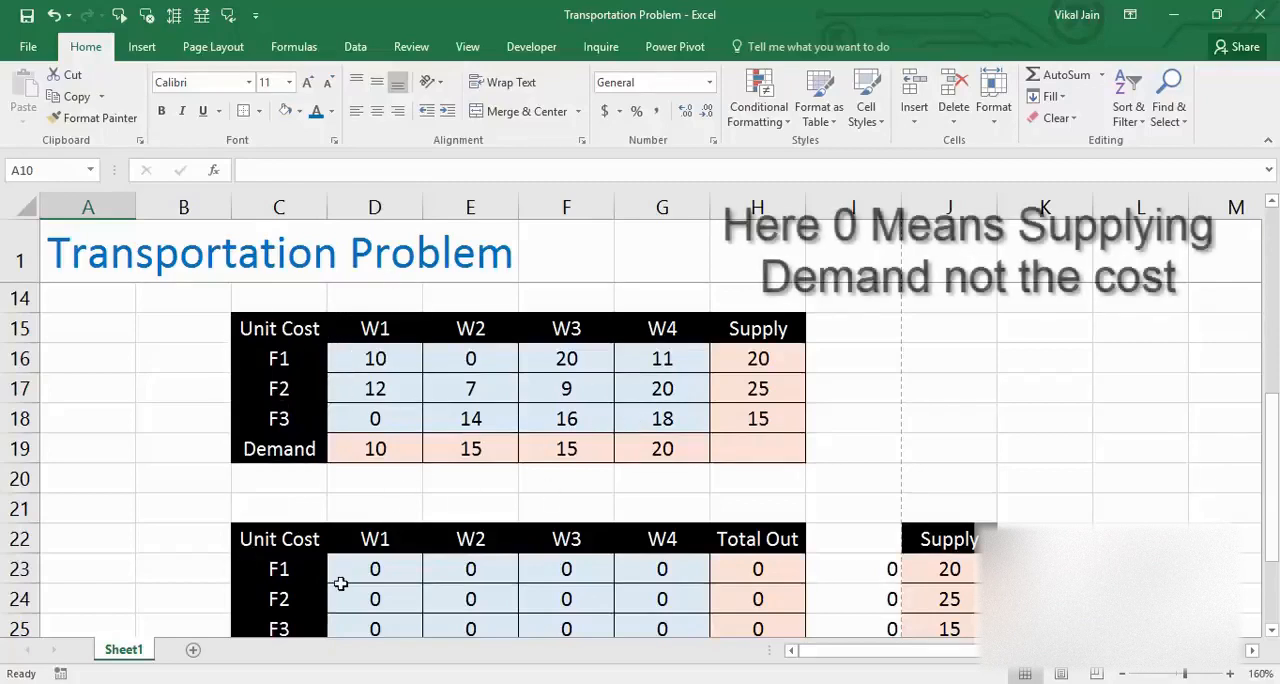
pyautogui.moveTo(1271, 455); pyautogui.dragTo(1271, 466)
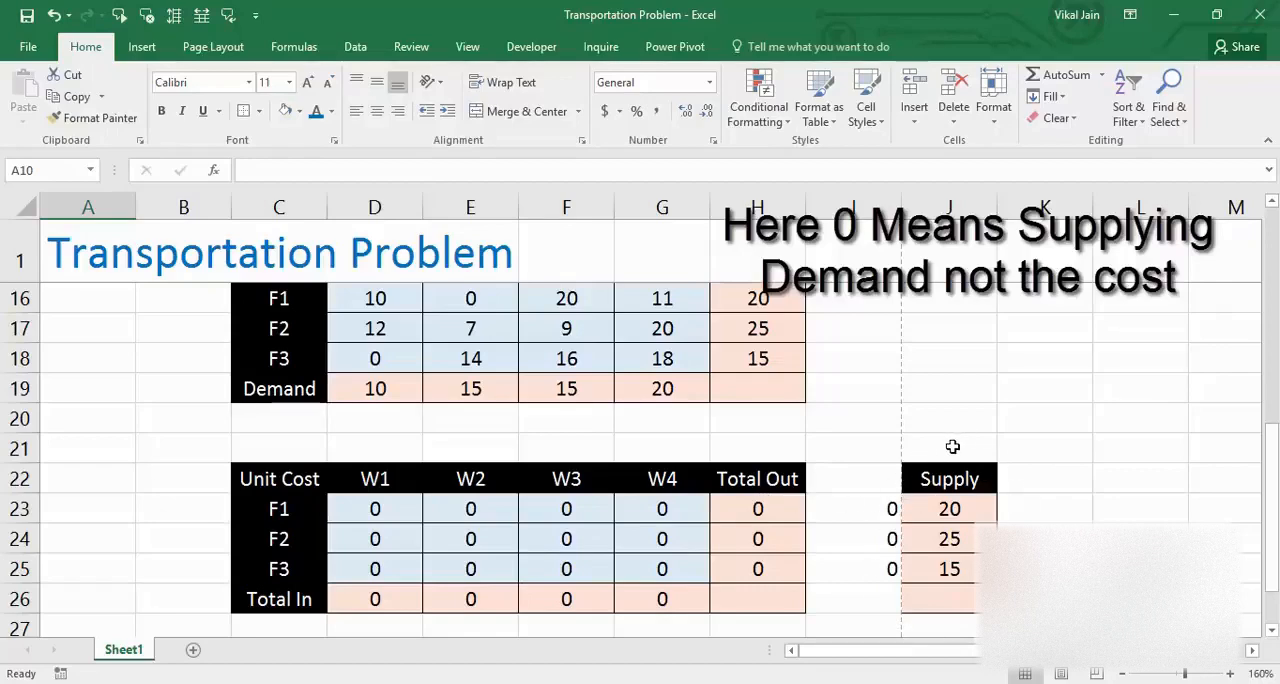
pyautogui.moveTo(1268, 507); pyautogui.dragTo(1268, 514)
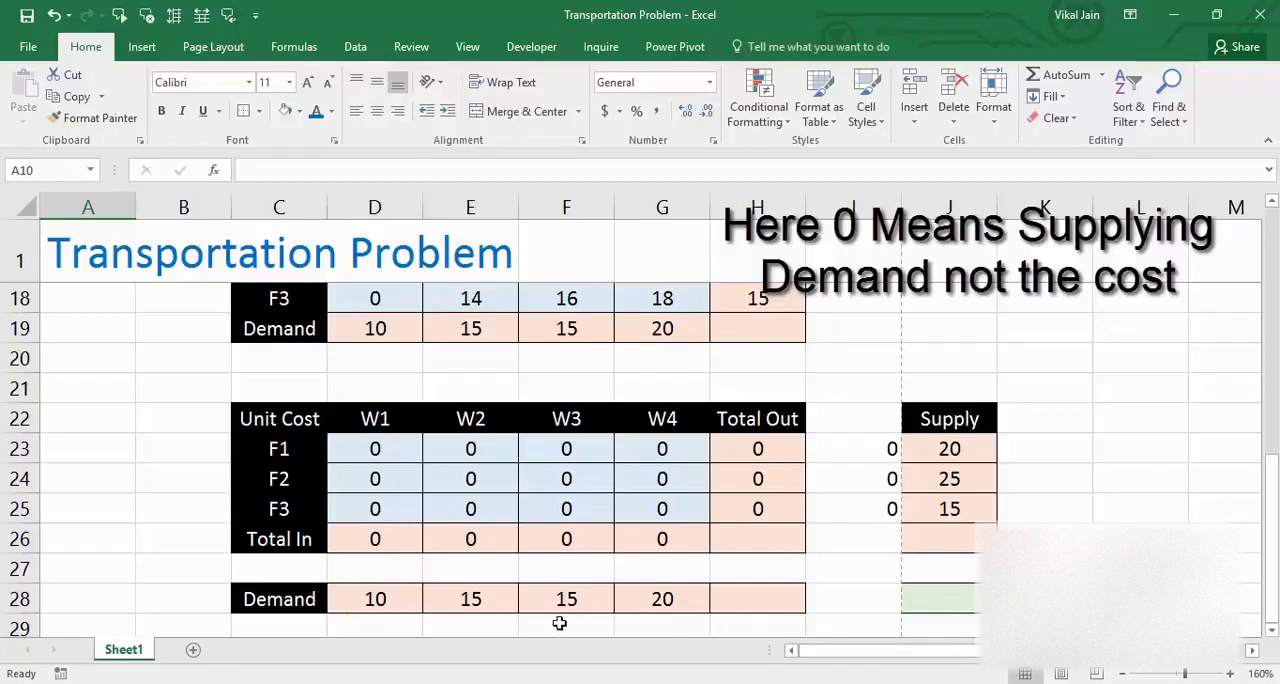
pyautogui.moveTo(885, 449); pyautogui.dragTo(886, 503)
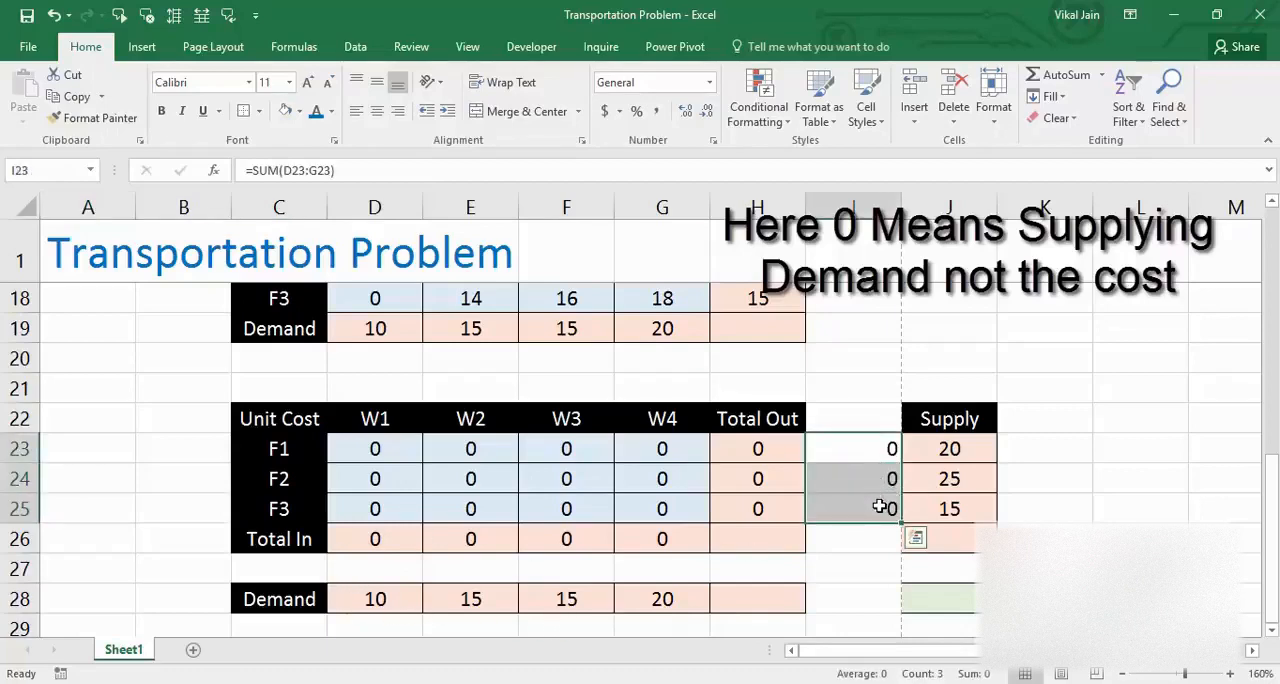
pyautogui.press('Delete')
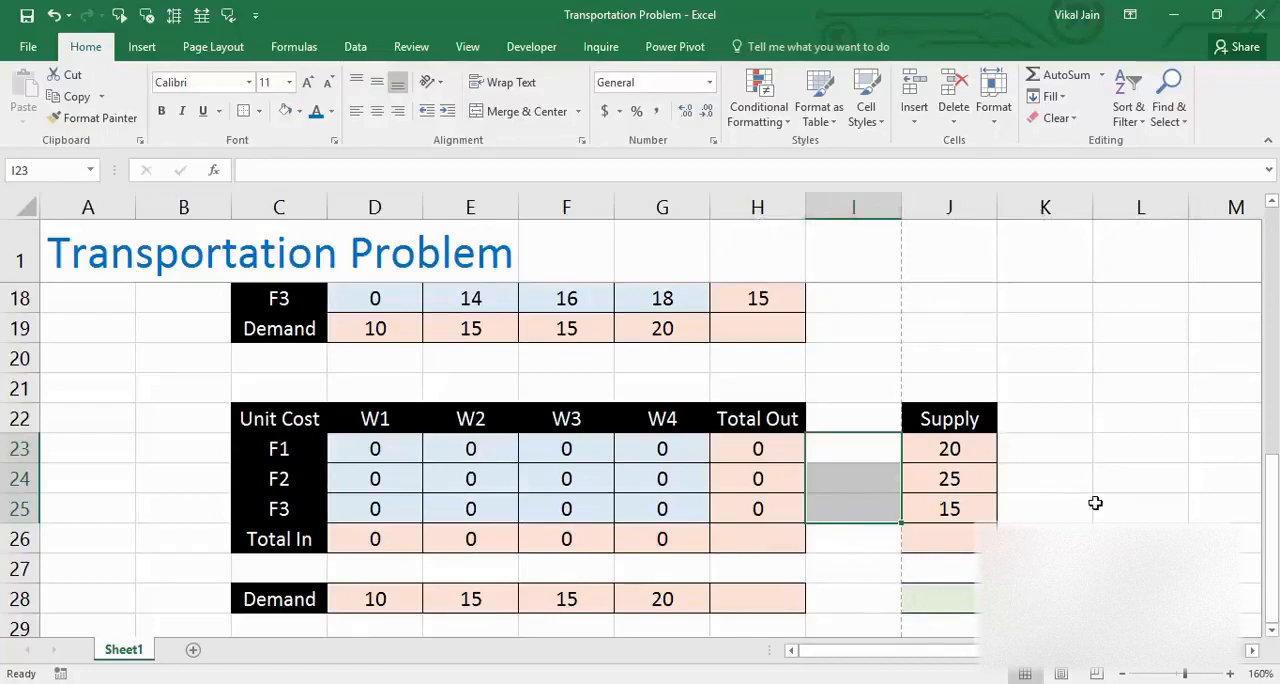
pyautogui.click(657, 479)
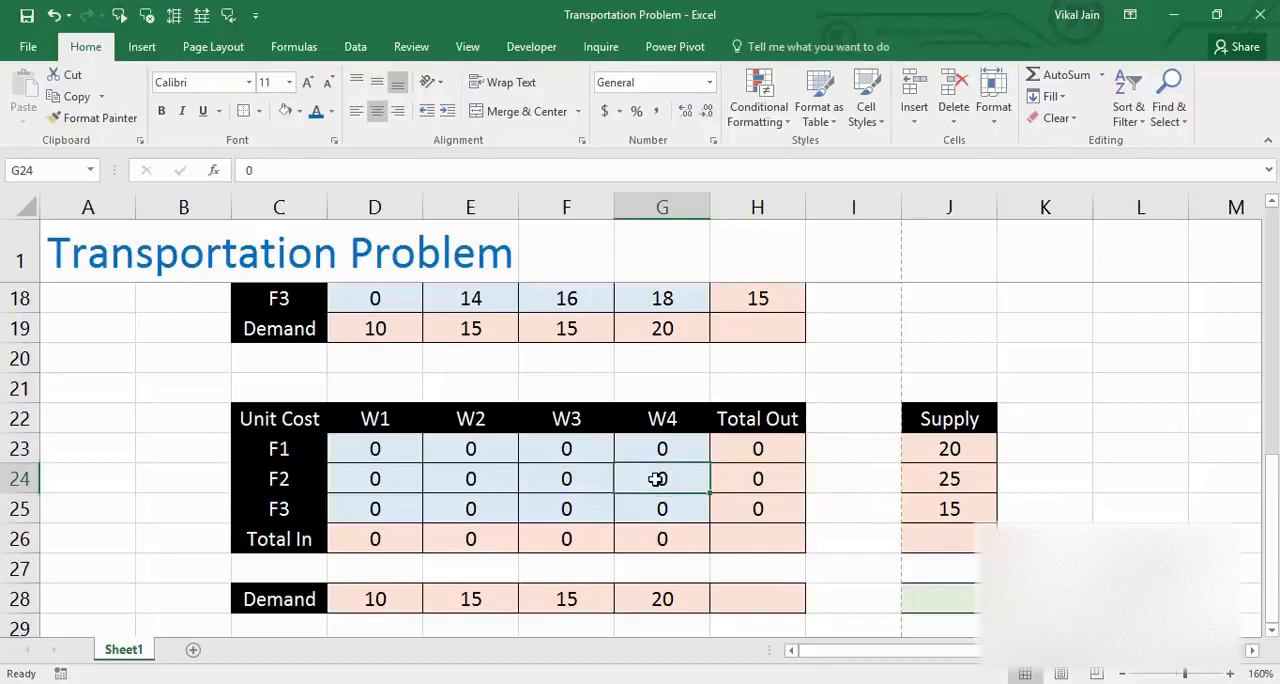
pyautogui.press('Up')
pyautogui.press('Left')
pyautogui.press('Left')
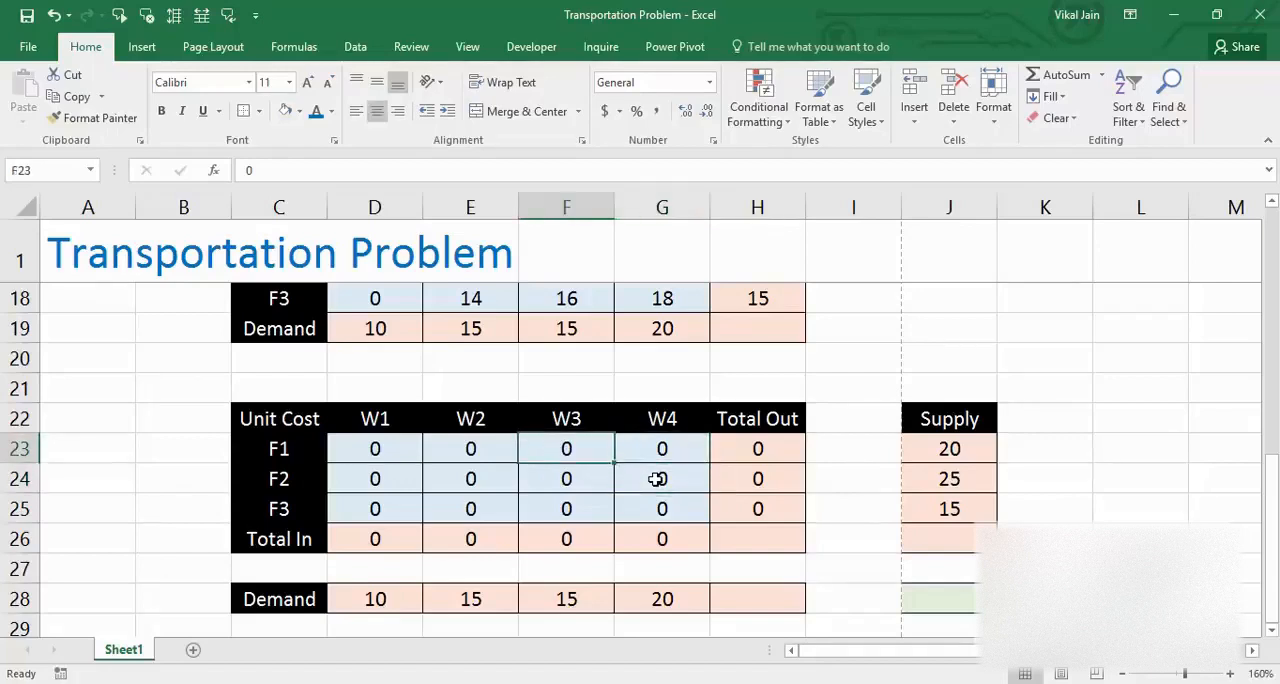
pyautogui.press('Down')
pyautogui.press('Down')
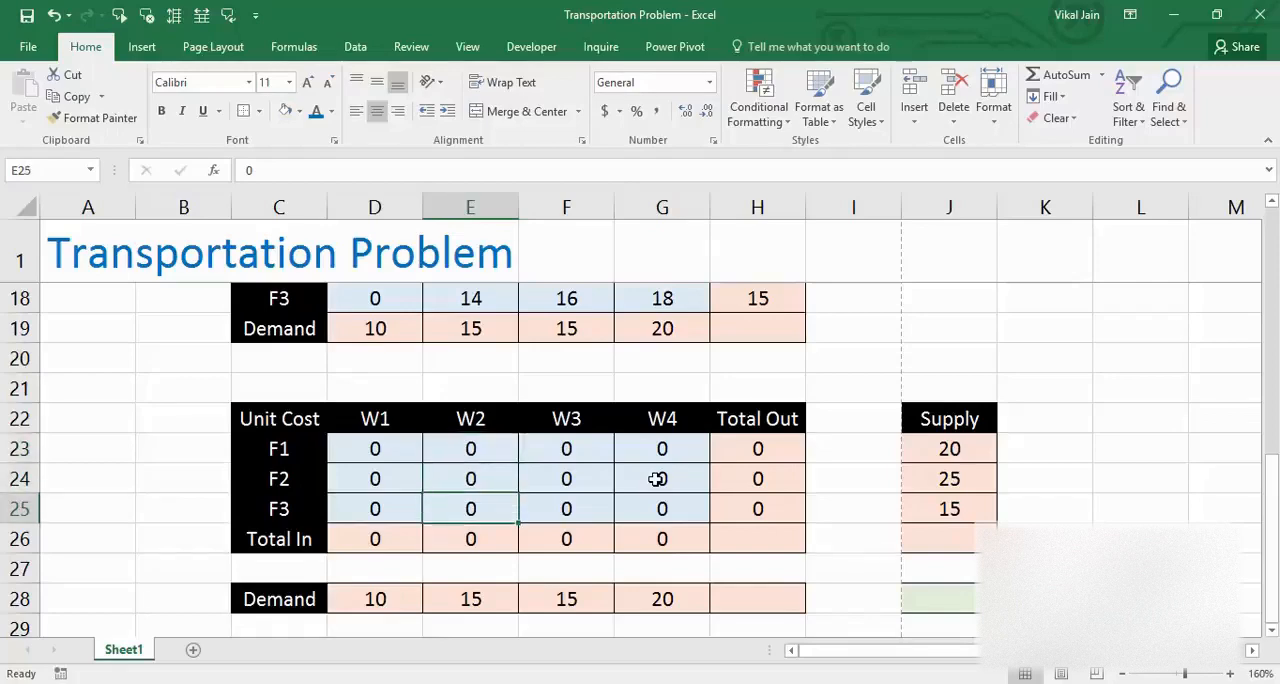
# Step: Define the workbook-scoped name Unitcost for the unit cost values of F1 to F3 and W1 to W4 in D16:G18
pyautogui.press('Up')
pyautogui.press('Up')
pyautogui.press('Up')
pyautogui.press('Up')
pyautogui.press('Up')
pyautogui.press('Up')
pyautogui.press('Up')
pyautogui.press('Up')
pyautogui.press('Up')
pyautogui.press('Up')
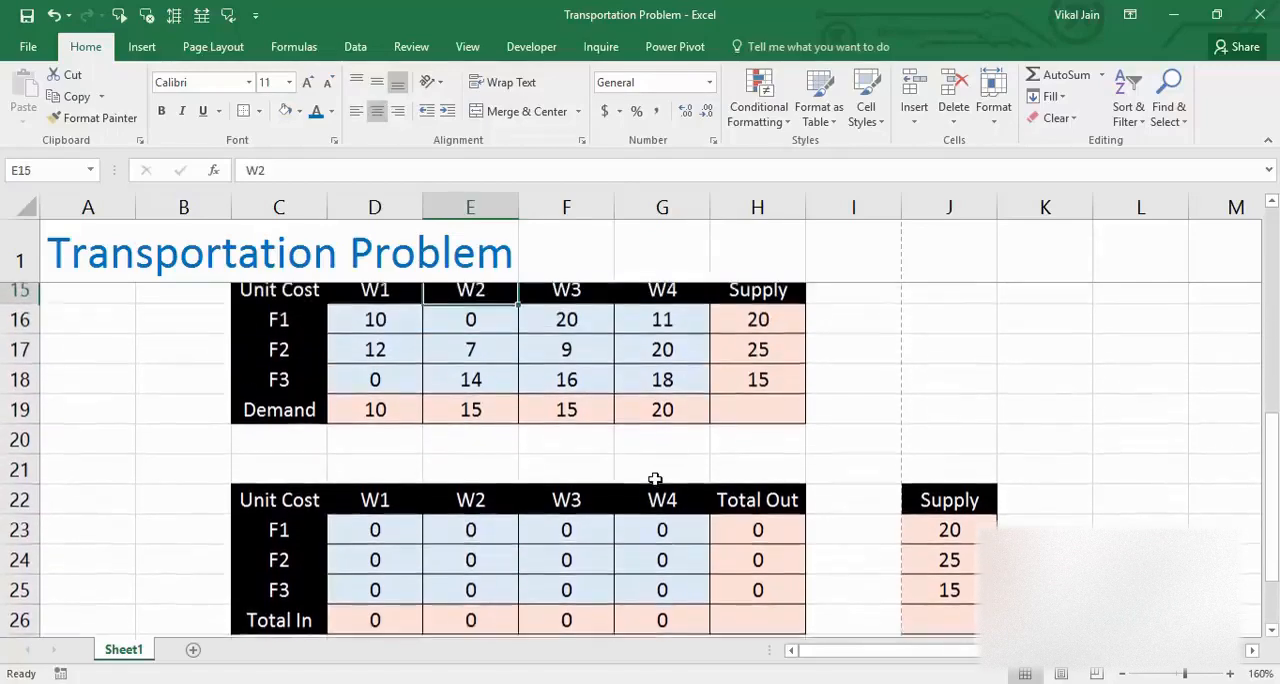
pyautogui.press('Down')
pyautogui.press('Left')
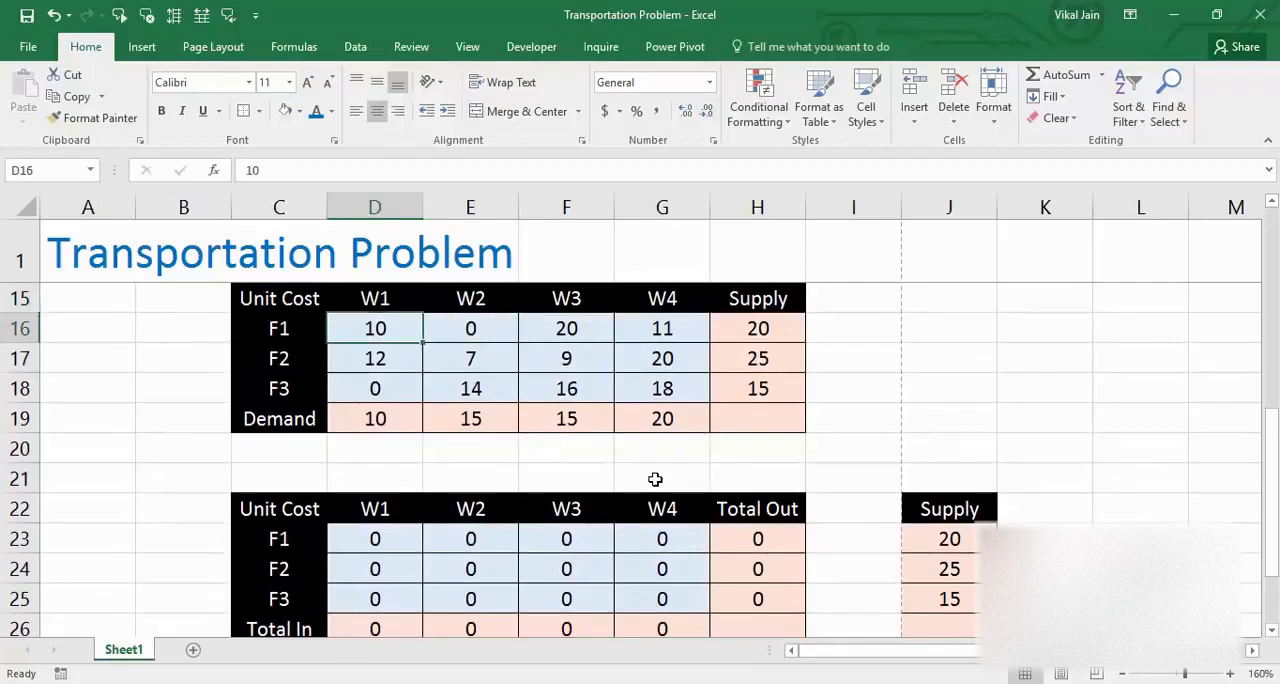
pyautogui.hotkey('shift', 'Right')
pyautogui.hotkey('shift', 'Right')
pyautogui.hotkey('shift', 'Right')
pyautogui.hotkey('shift', 'Down')
pyautogui.hotkey('shift', 'Down')
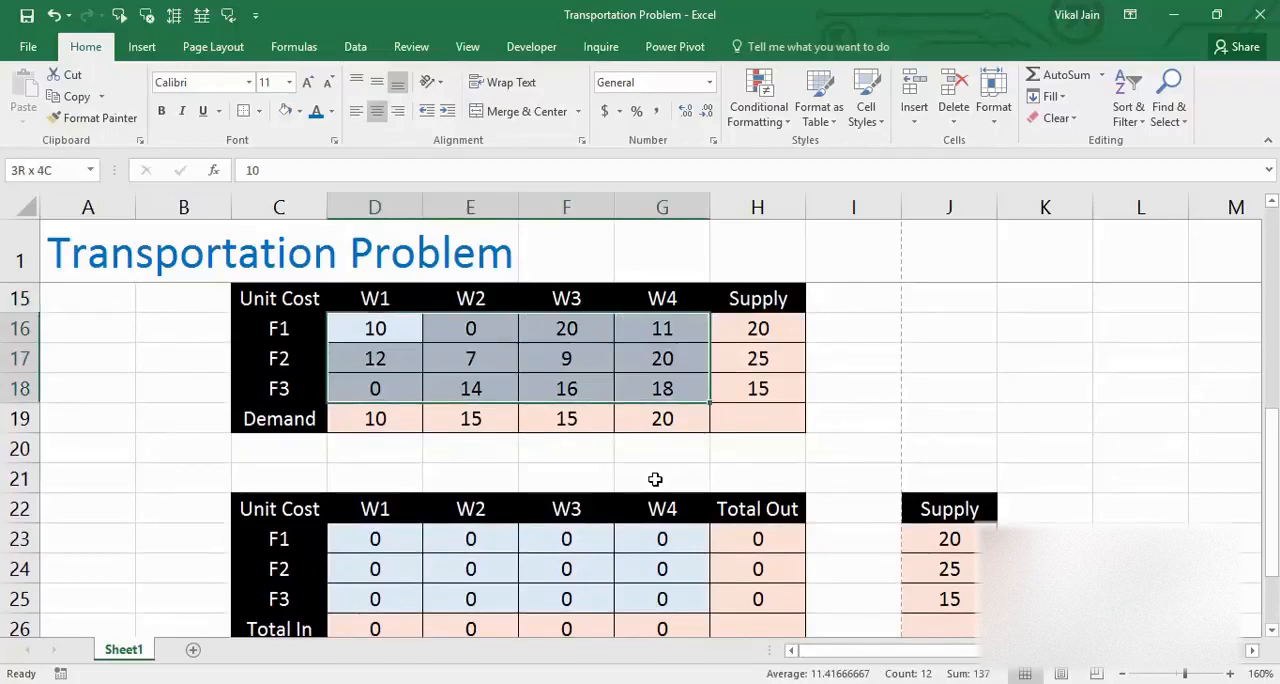
pyautogui.hotkey('ctrl', 'F3')
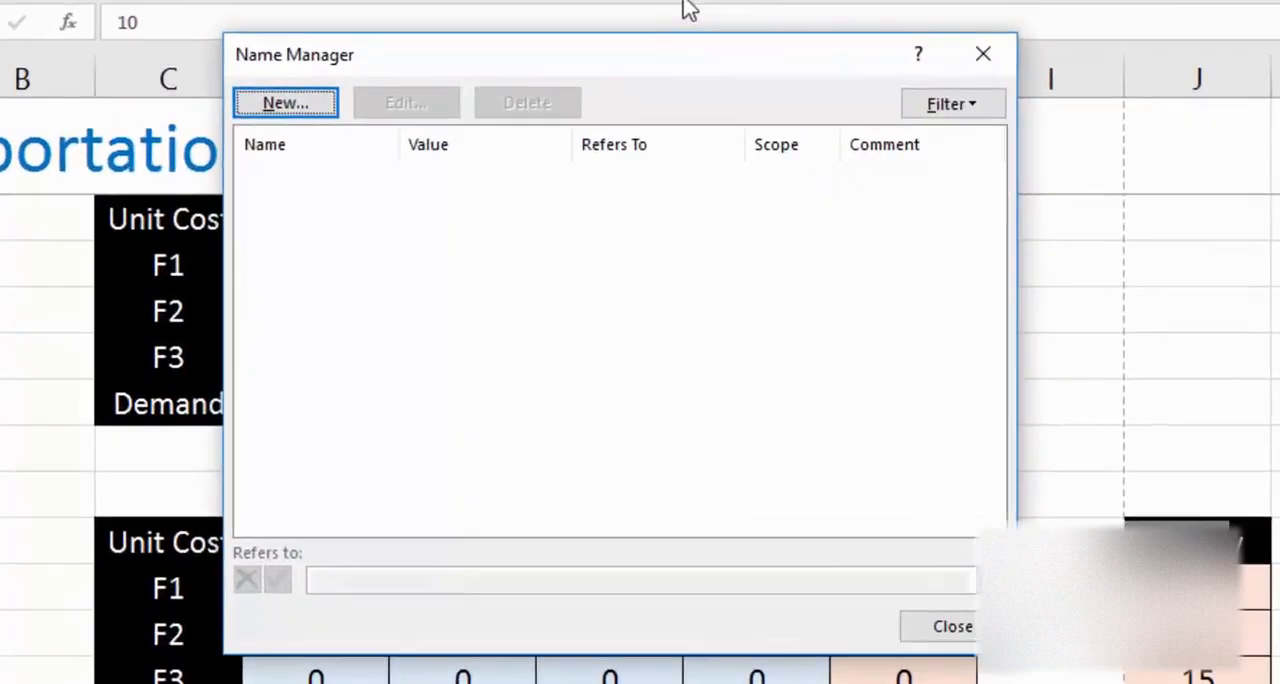
pyautogui.moveTo(663, 63); pyautogui.dragTo(1144, 262)
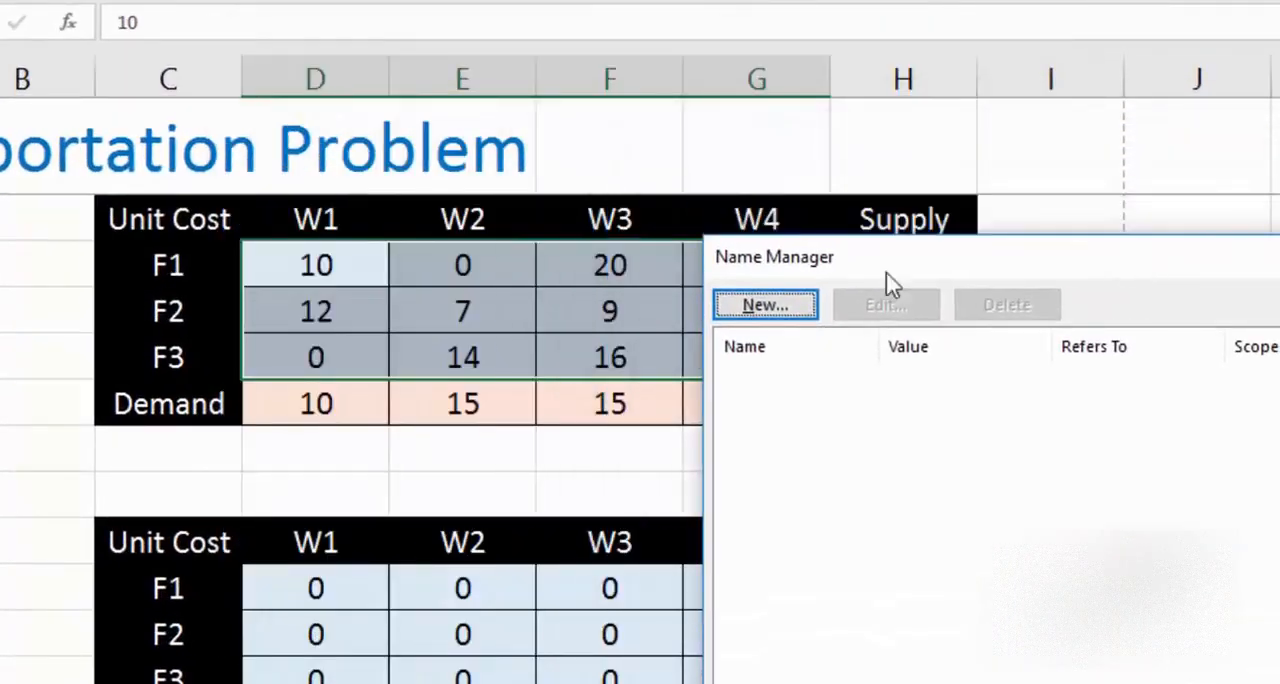
pyautogui.click(785, 310)
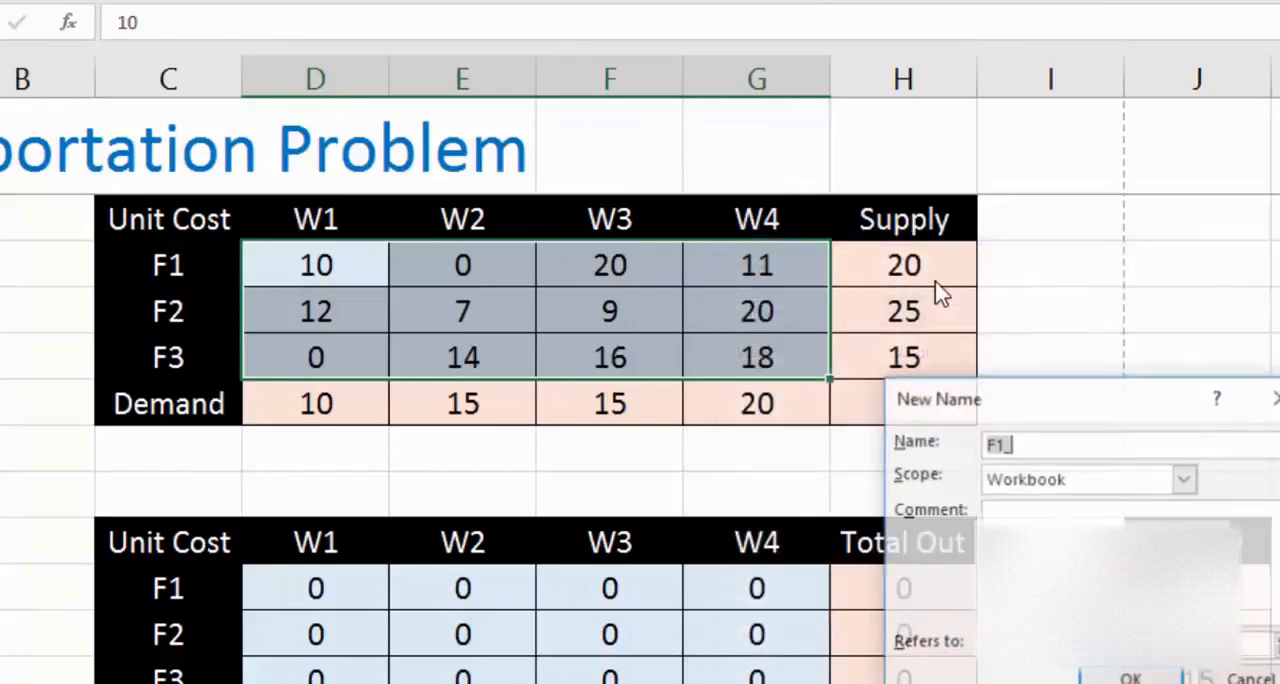
pyautogui.write('it')
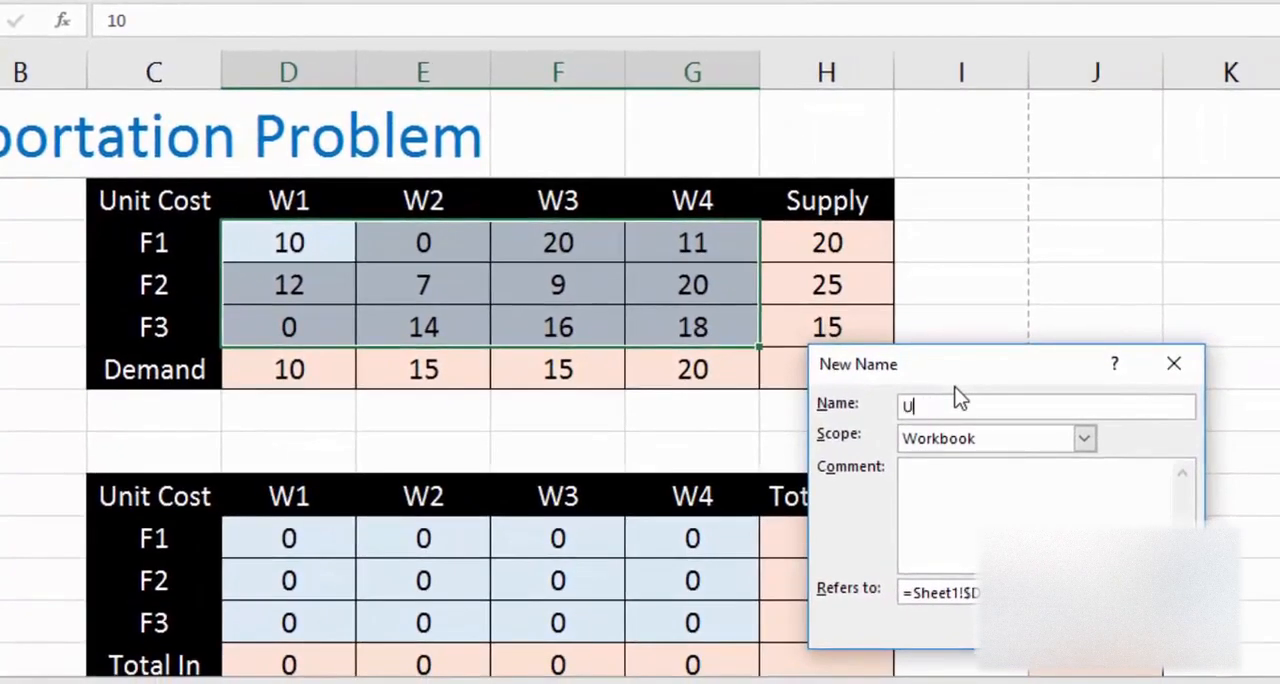
pyautogui.write('nitcost')
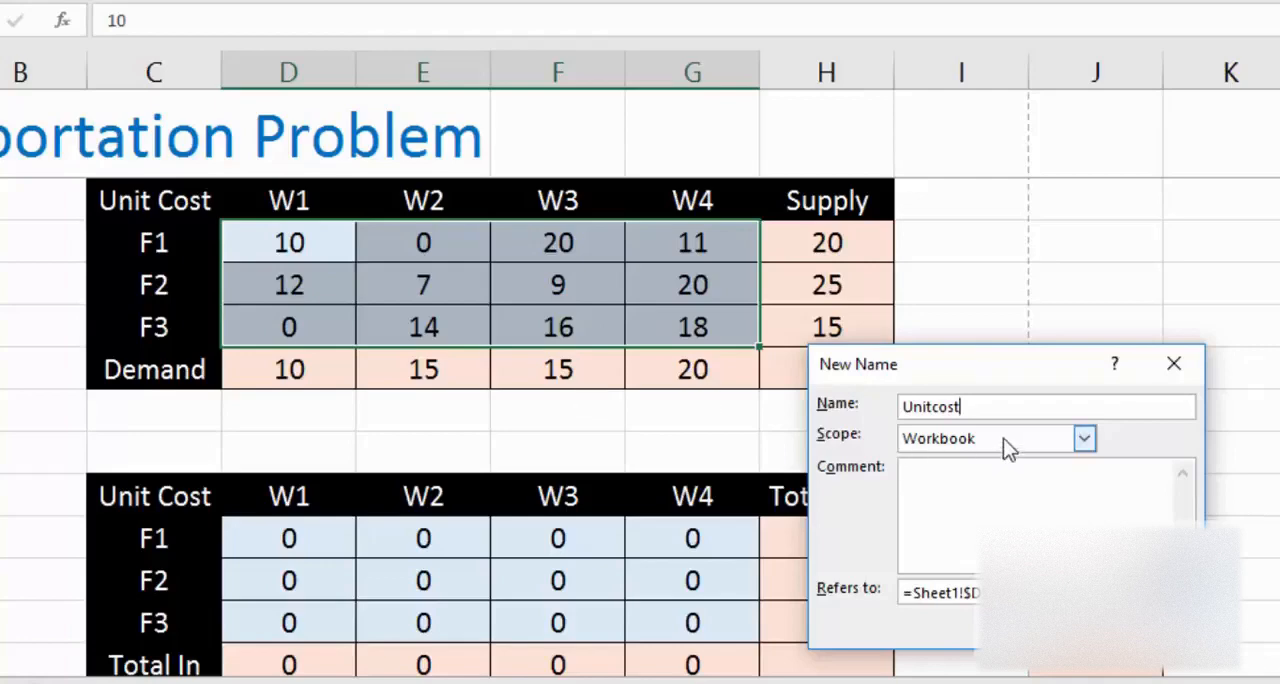
pyautogui.press('Return')
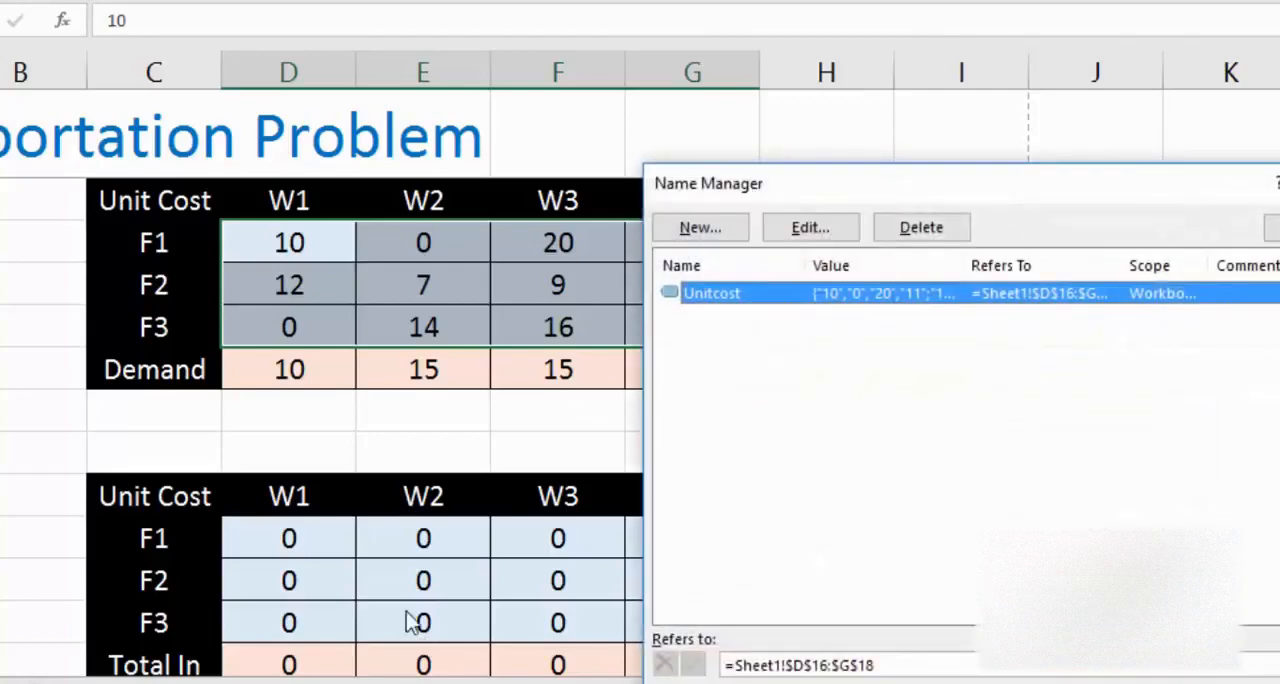
# Step: Define the workbook-scoped name FulfillingCost for the allocation cells D23:G25 of the lower table, and close the name list
pyautogui.click(700, 229)
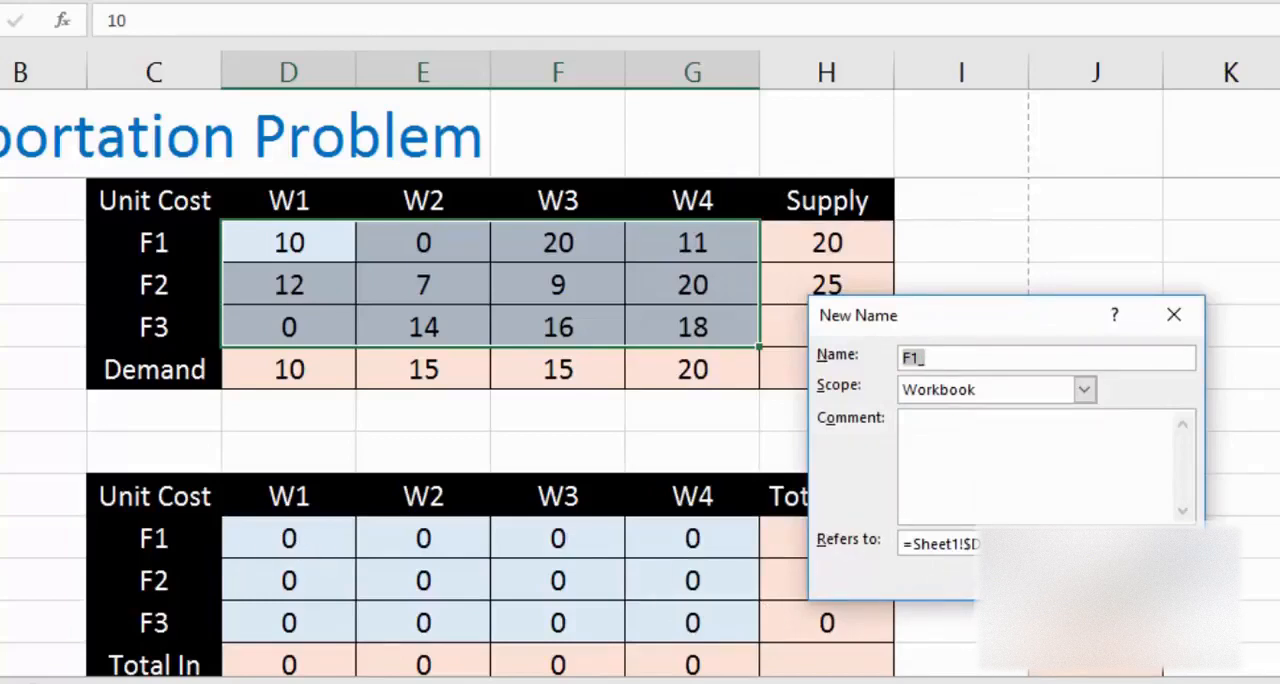
pyautogui.click(885, 544)
pyautogui.click(328, 538)
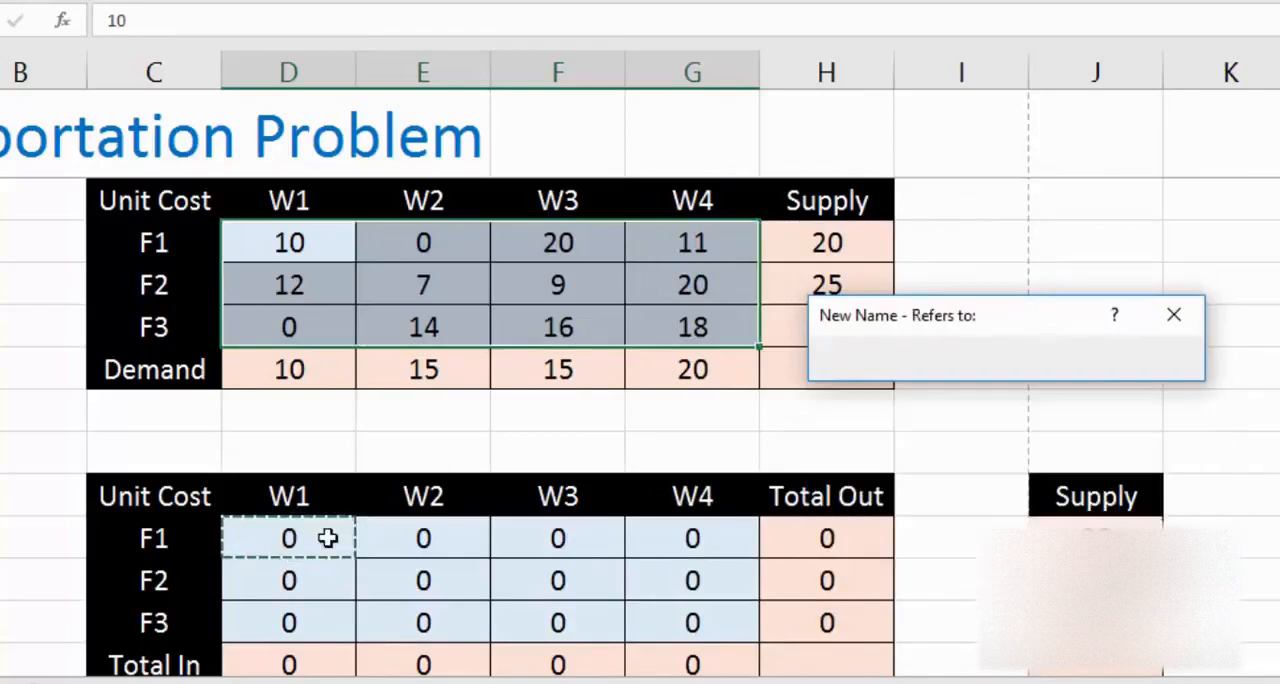
pyautogui.moveTo(328, 538); pyautogui.dragTo(674, 611)
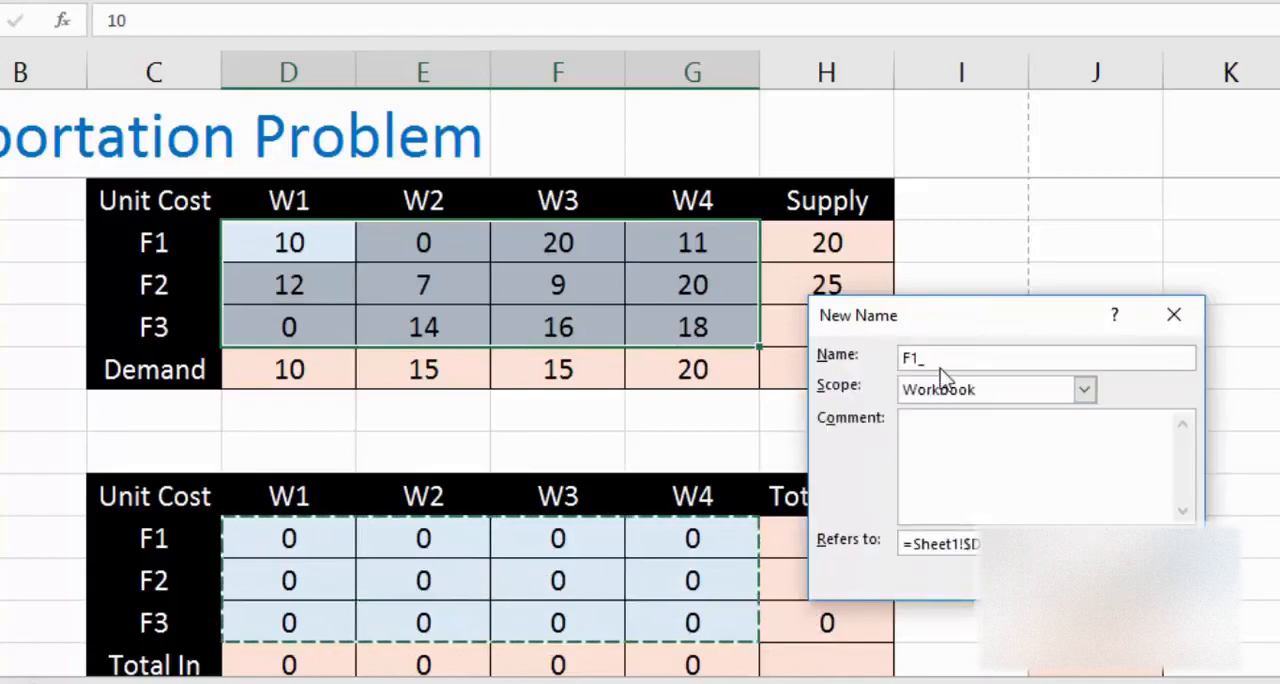
pyautogui.click(942, 357)
pyautogui.moveTo(940, 358); pyautogui.dragTo(902, 357)
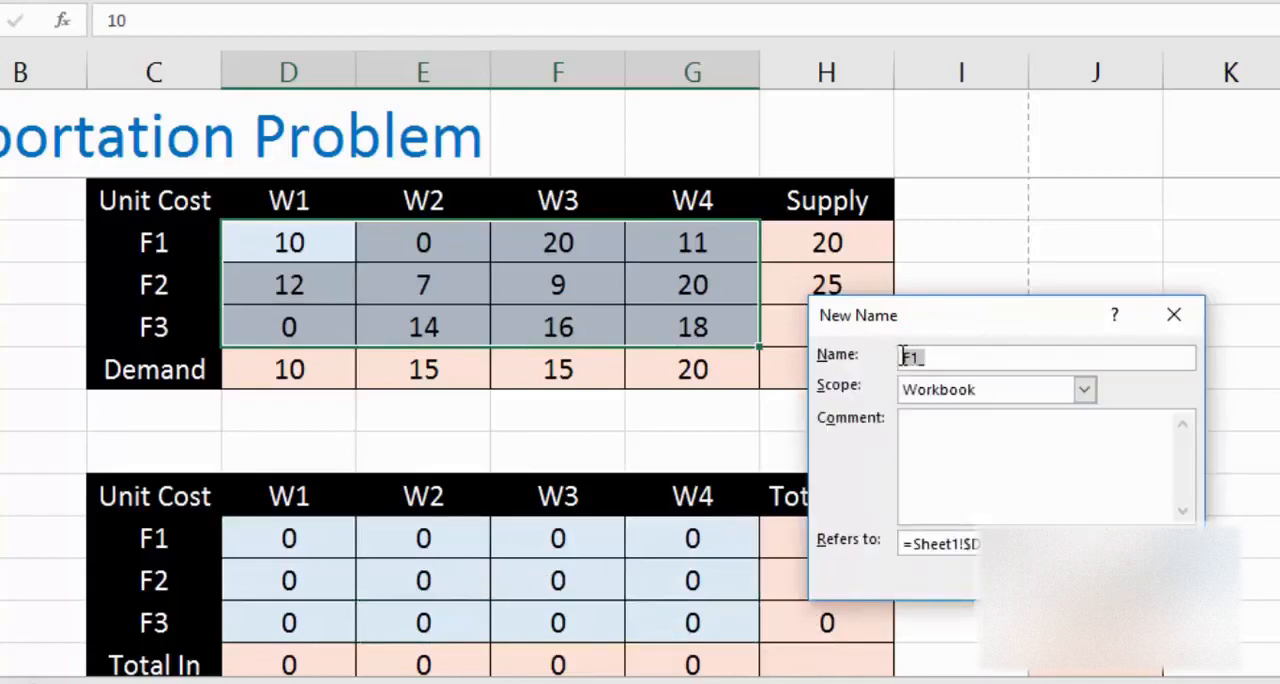
pyautogui.write('Fulfilling')
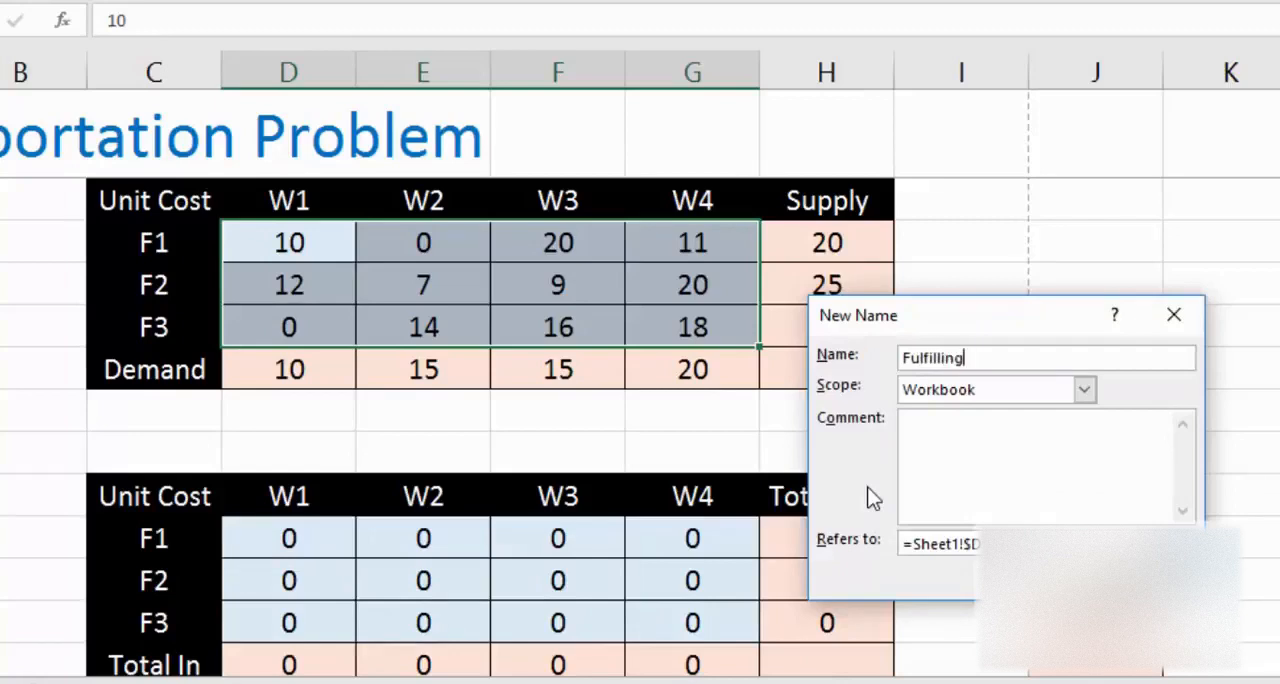
pyautogui.write('Cost')
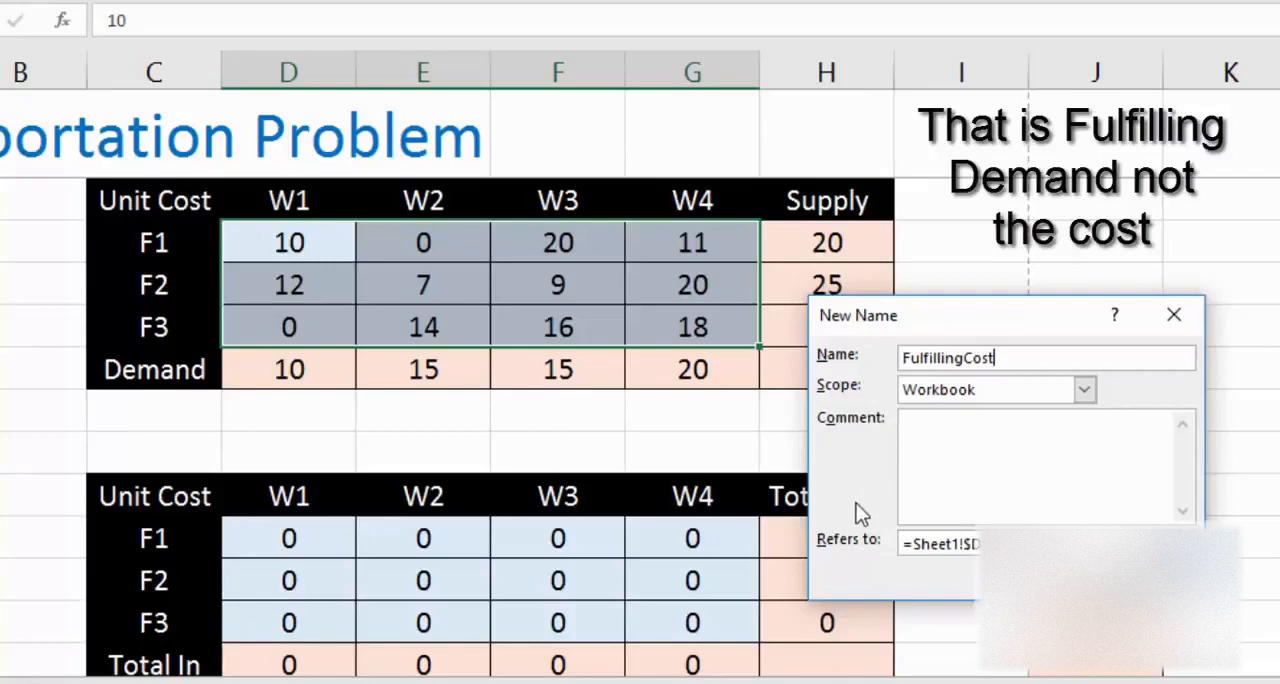
pyautogui.press('Return')
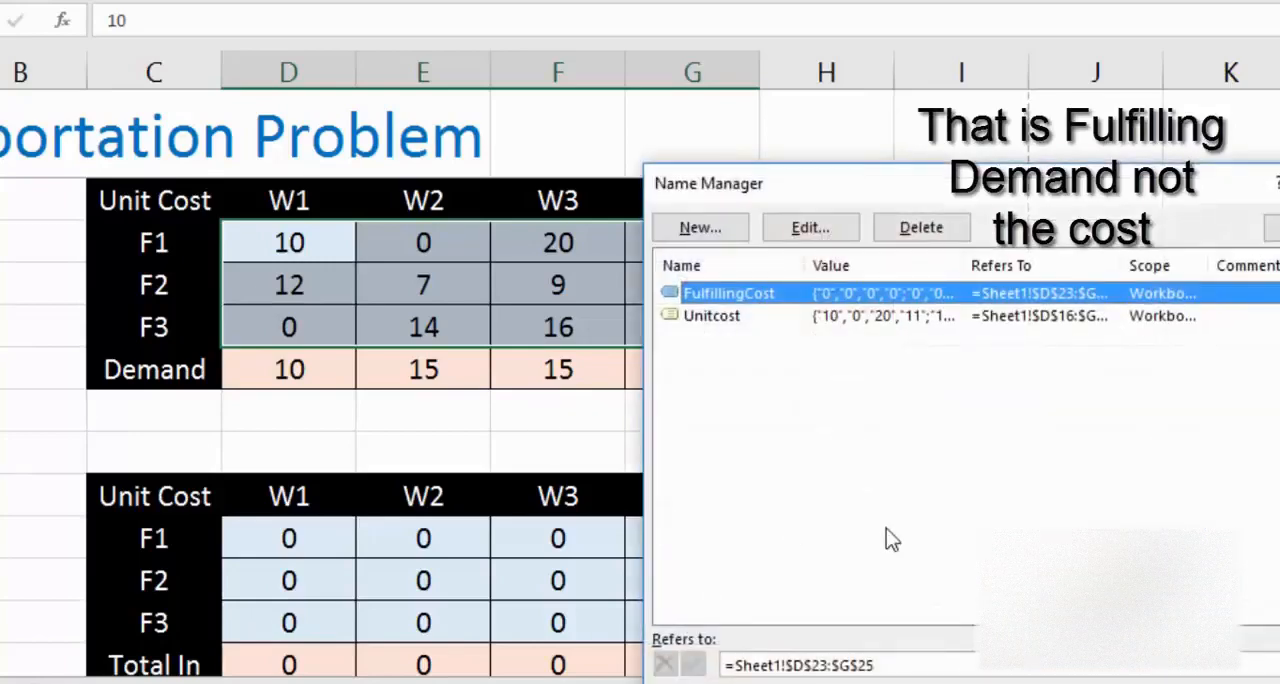
pyautogui.press('Escape')
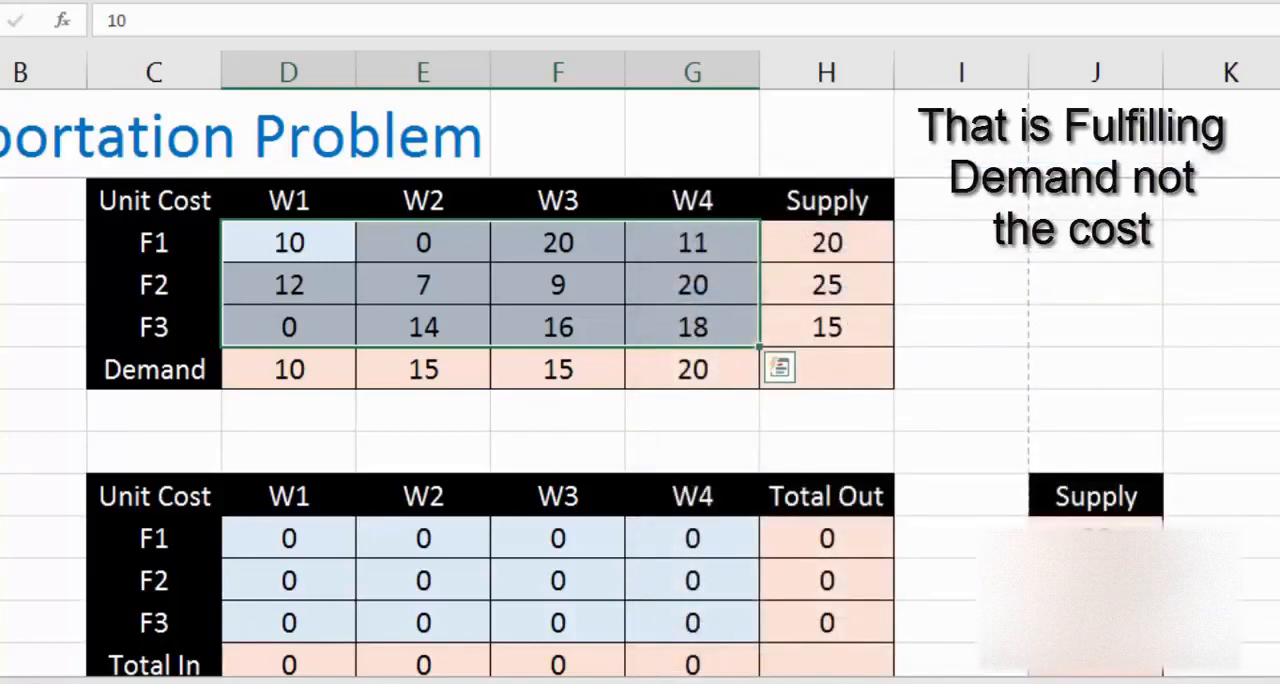
# Step: Examine the lower table's allocation cells D23:G25 along with its Total In row and separate Supply column
pyautogui.scroll(-1, 640, 430)
pyautogui.scroll(-1, 640, 430)
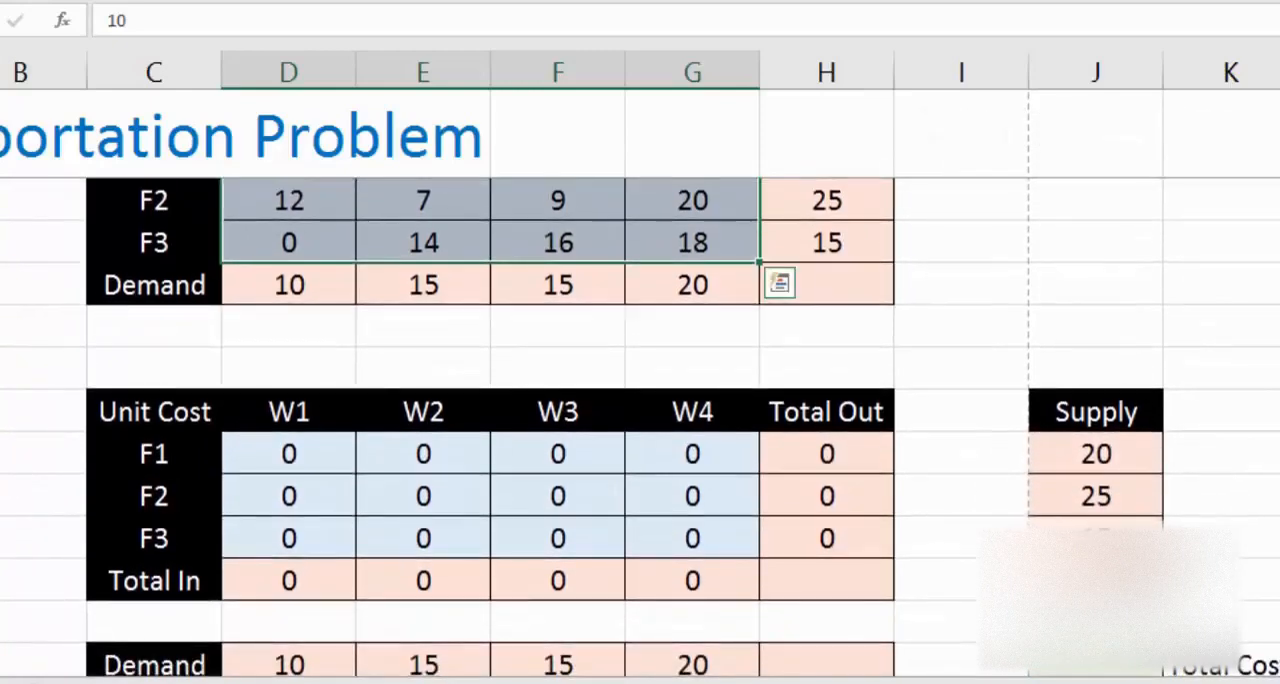
pyautogui.click(1073, 673)
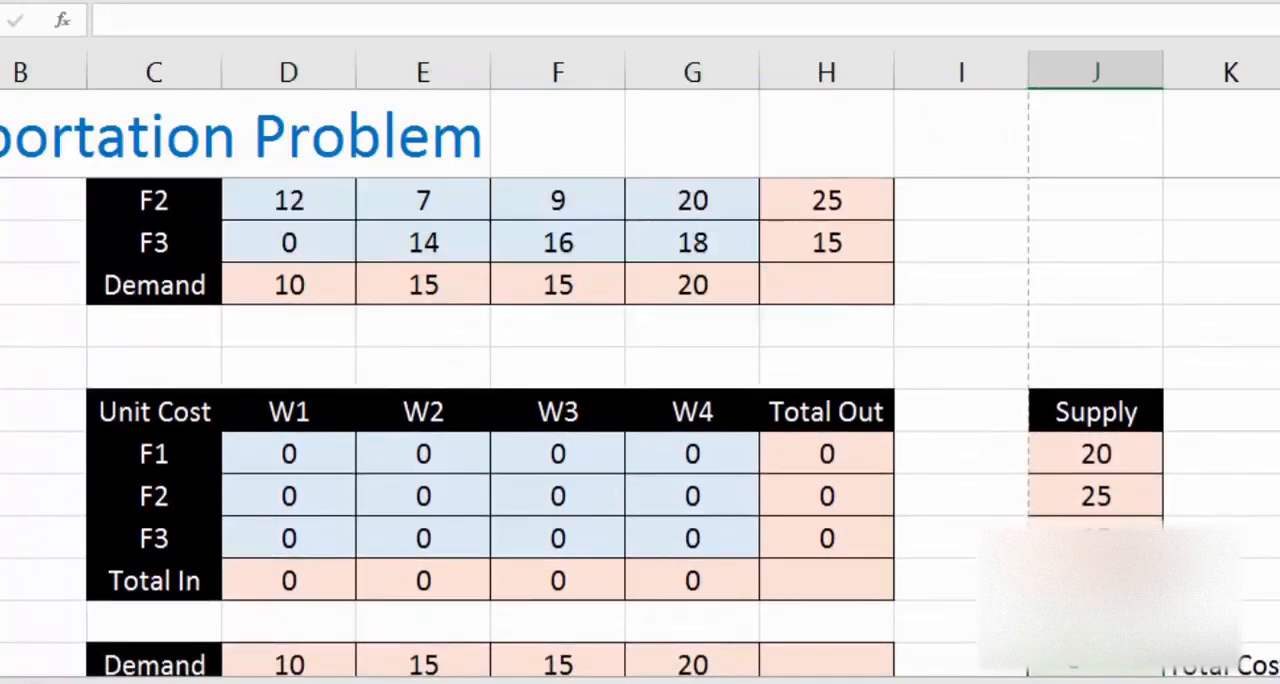
pyautogui.press('Up')
pyautogui.press('Up')
pyautogui.press('Up')
pyautogui.press('Up')
pyautogui.press('Up')
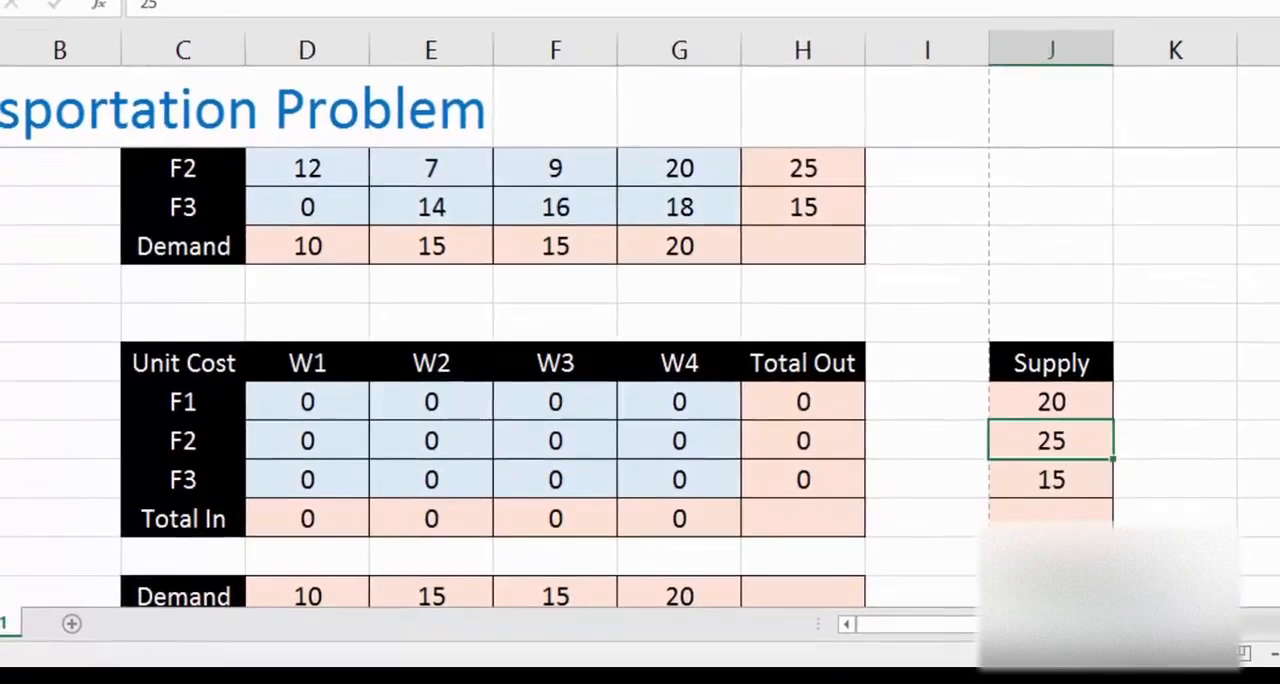
pyautogui.press('Left')
pyautogui.press('Left')
pyautogui.press('Left')
pyautogui.press('Left')
pyautogui.press('Left')
pyautogui.press('Left')
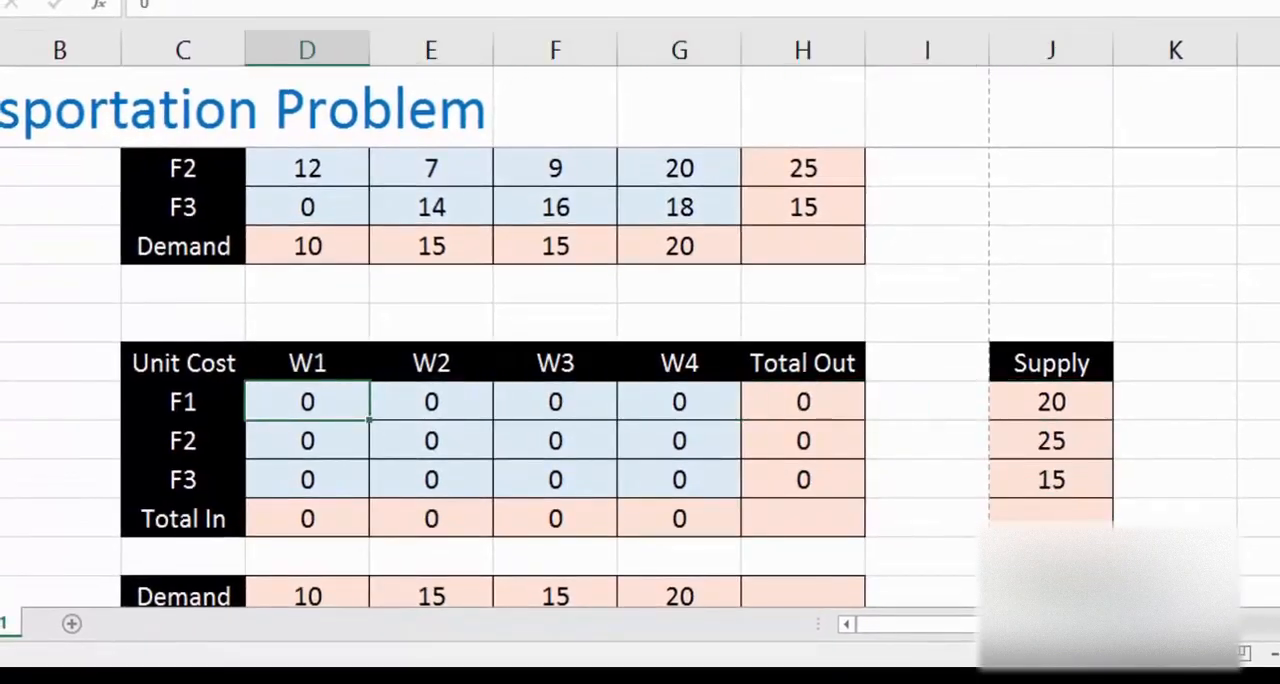
pyautogui.hotkey('shift', 'Right')
pyautogui.hotkey('shift', 'Right')
pyautogui.hotkey('shift', 'Right')
pyautogui.press('Down')
pyautogui.press('Down')
pyautogui.press('Down')
pyautogui.press('Down')
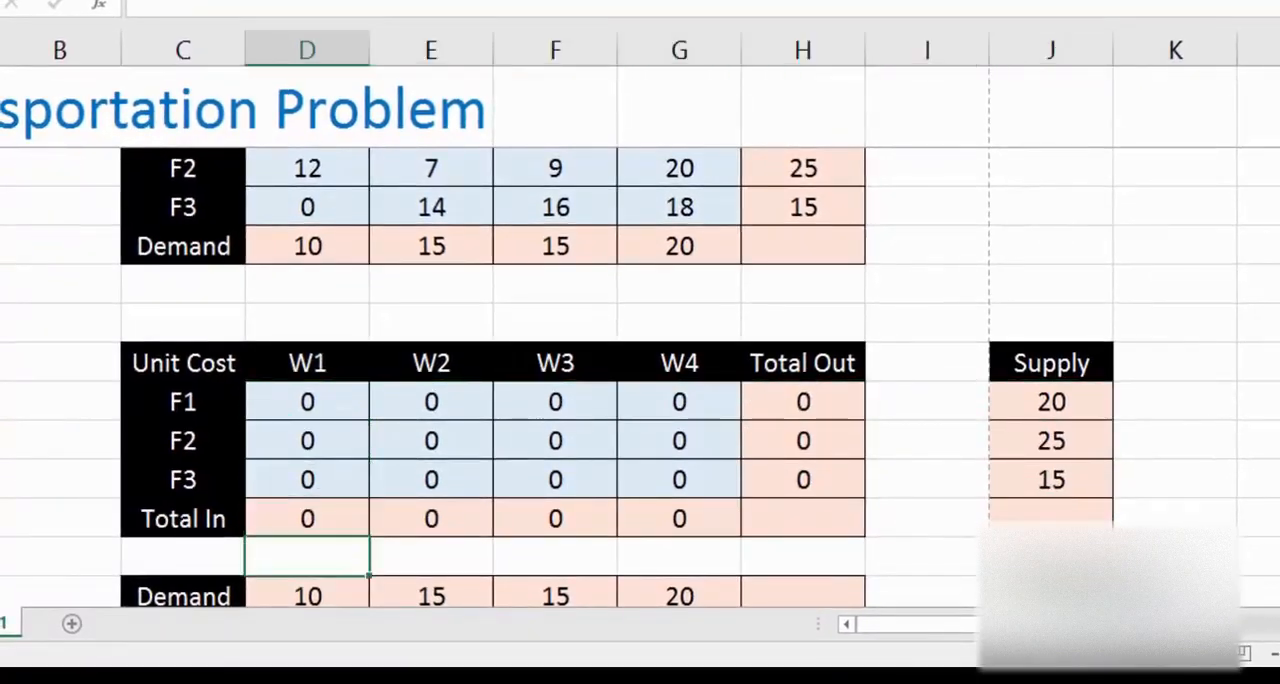
# Step: Compare the unit cost range D16:G18 of the upper table with the allocation range D23:G25 of the lower table
pyautogui.press('Up')
pyautogui.press('Up')
pyautogui.press('Up')
pyautogui.press('Up')
pyautogui.press('Up')
pyautogui.press('Up')
pyautogui.press('Up')
pyautogui.press('Up')
pyautogui.press('Up')
pyautogui.press('Up')
pyautogui.press('Up')
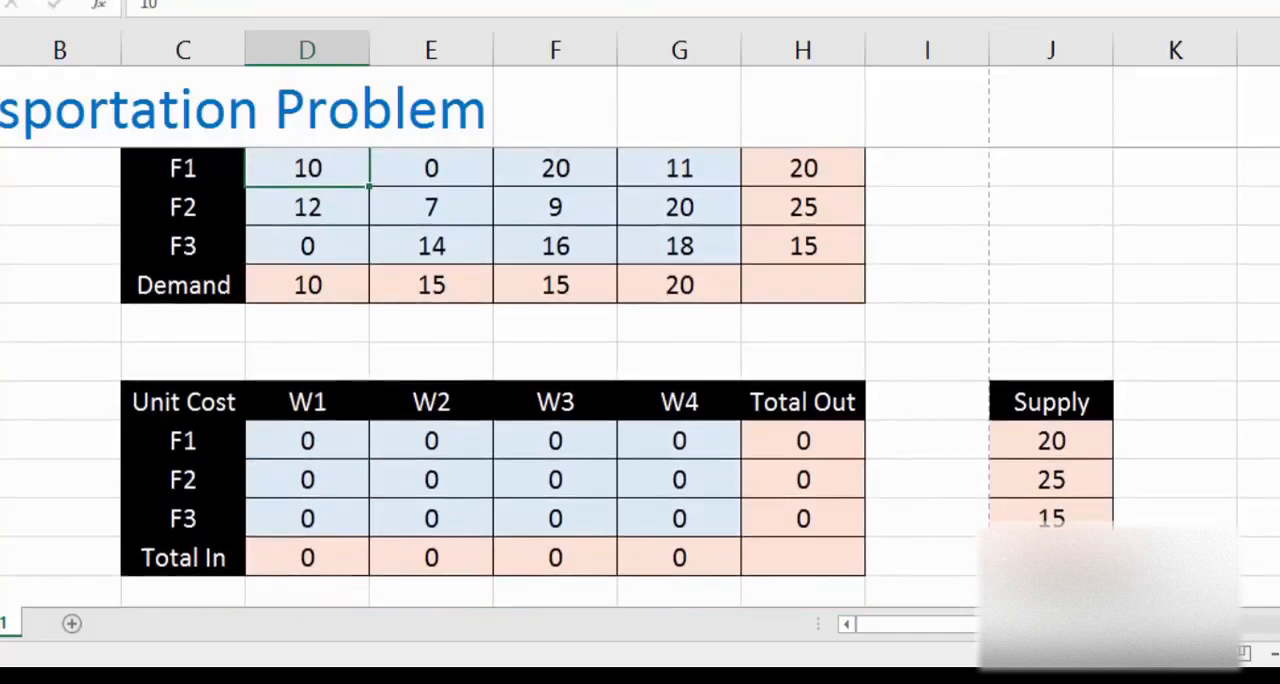
pyautogui.press('Up')
pyautogui.press('Down')
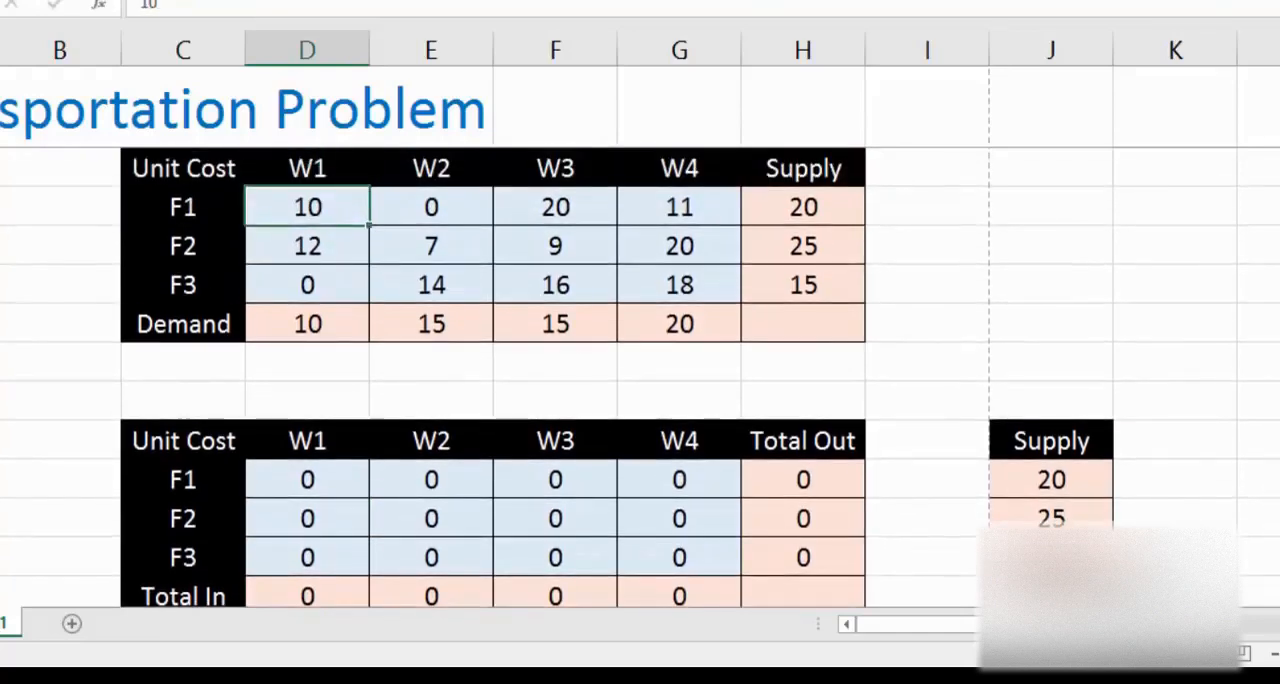
pyautogui.hotkey('shift', 'Right')
pyautogui.hotkey('shift', 'Right')
pyautogui.hotkey('shift', 'Right')
pyautogui.hotkey('shift', 'Down')
pyautogui.hotkey('shift', 'Down')
pyautogui.press('Down')
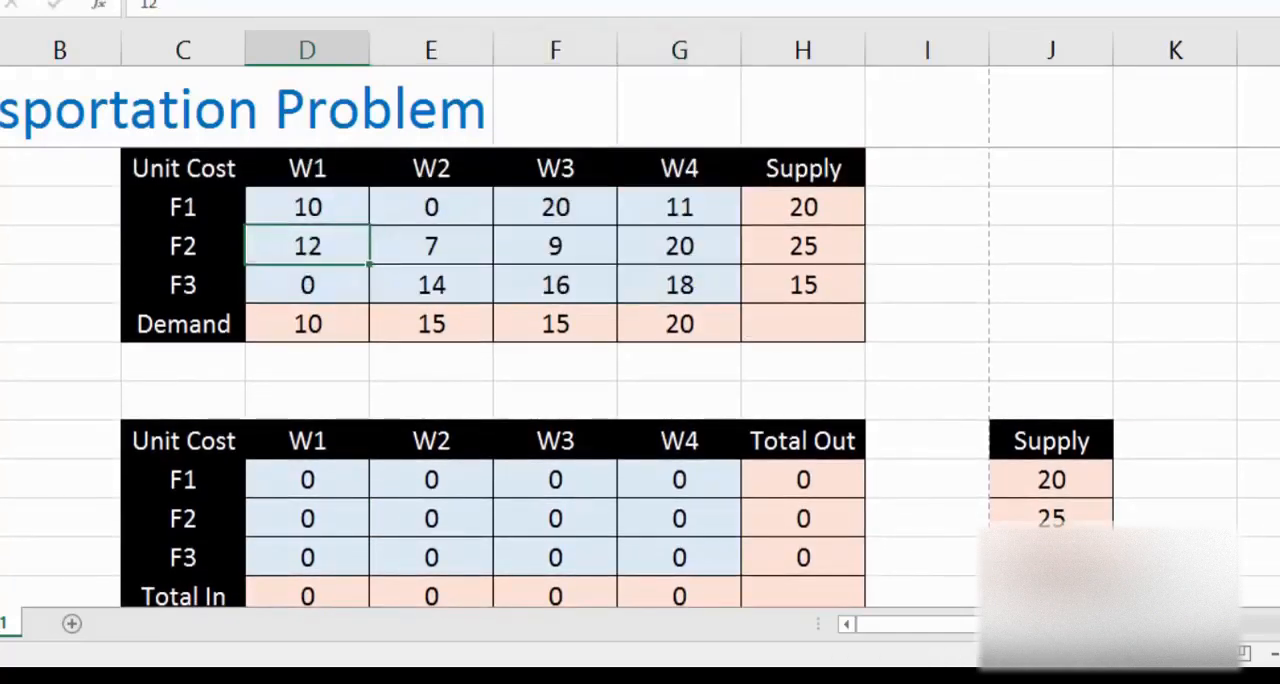
pyautogui.press('Down')
pyautogui.press('Down')
pyautogui.press('Down')
pyautogui.press('Down')
pyautogui.press('Down')
pyautogui.press('Down')
pyautogui.press('Down')
pyautogui.press('Down')
pyautogui.press('Right')
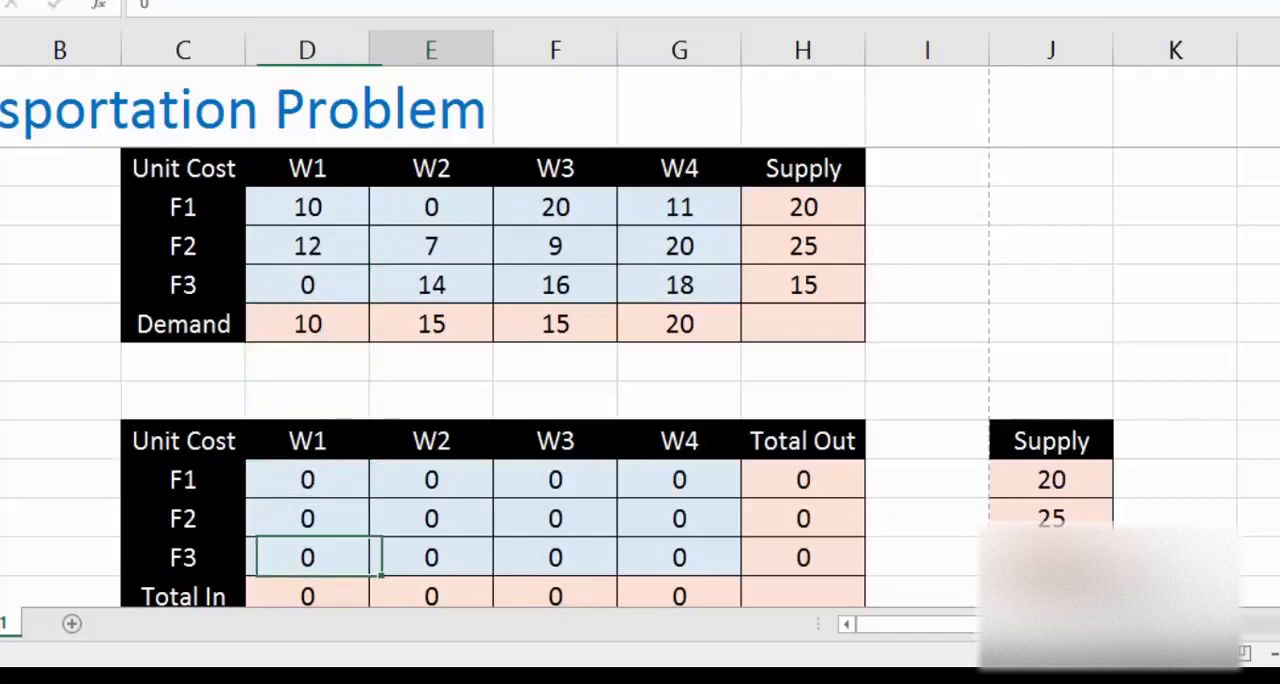
pyautogui.press('Right')
pyautogui.press('Right')
pyautogui.press('Right')
pyautogui.press('Right')
pyautogui.press('Right')
pyautogui.press('Down')
pyautogui.press('Down')
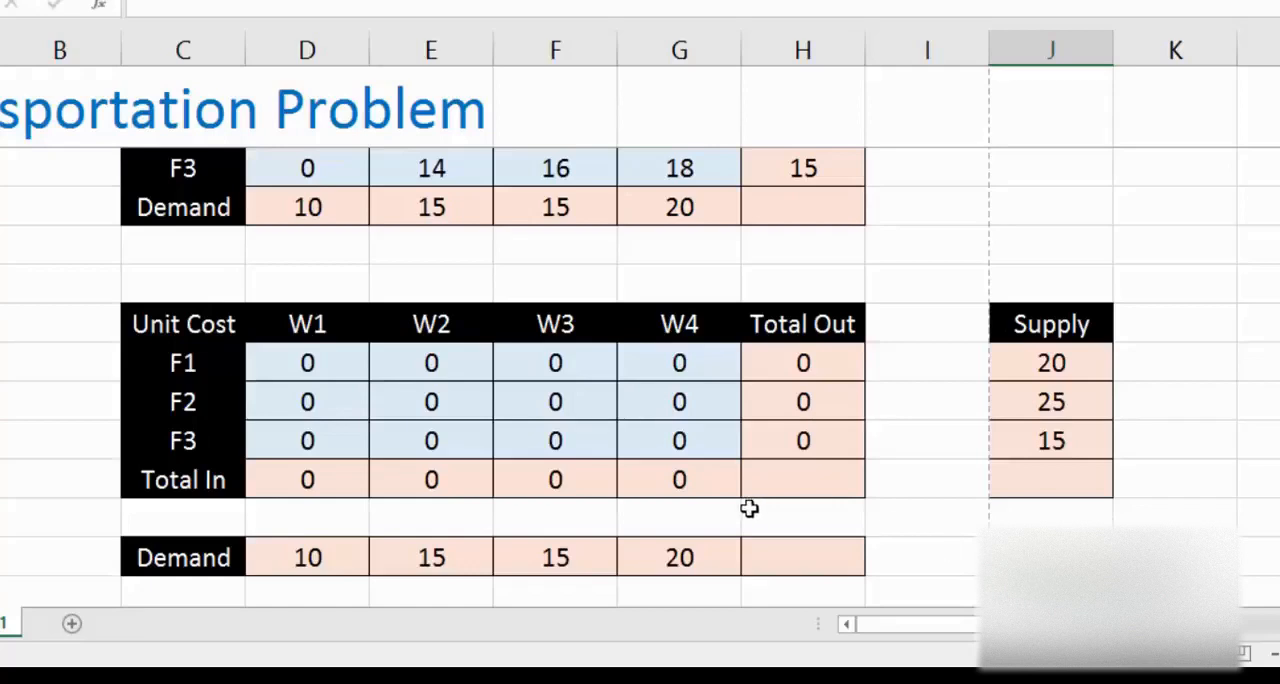
pyautogui.moveTo(291, 361); pyautogui.dragTo(705, 440)
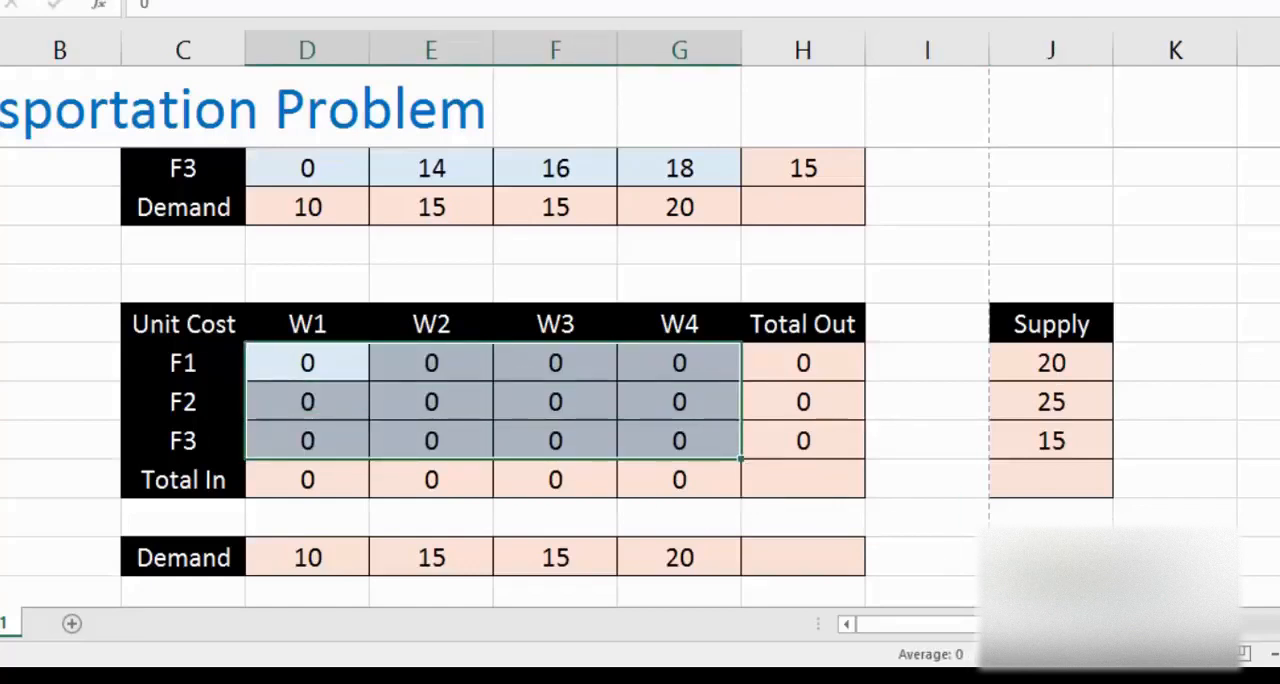
pyautogui.scroll(2, 737, 294)
pyautogui.click(297, 249)
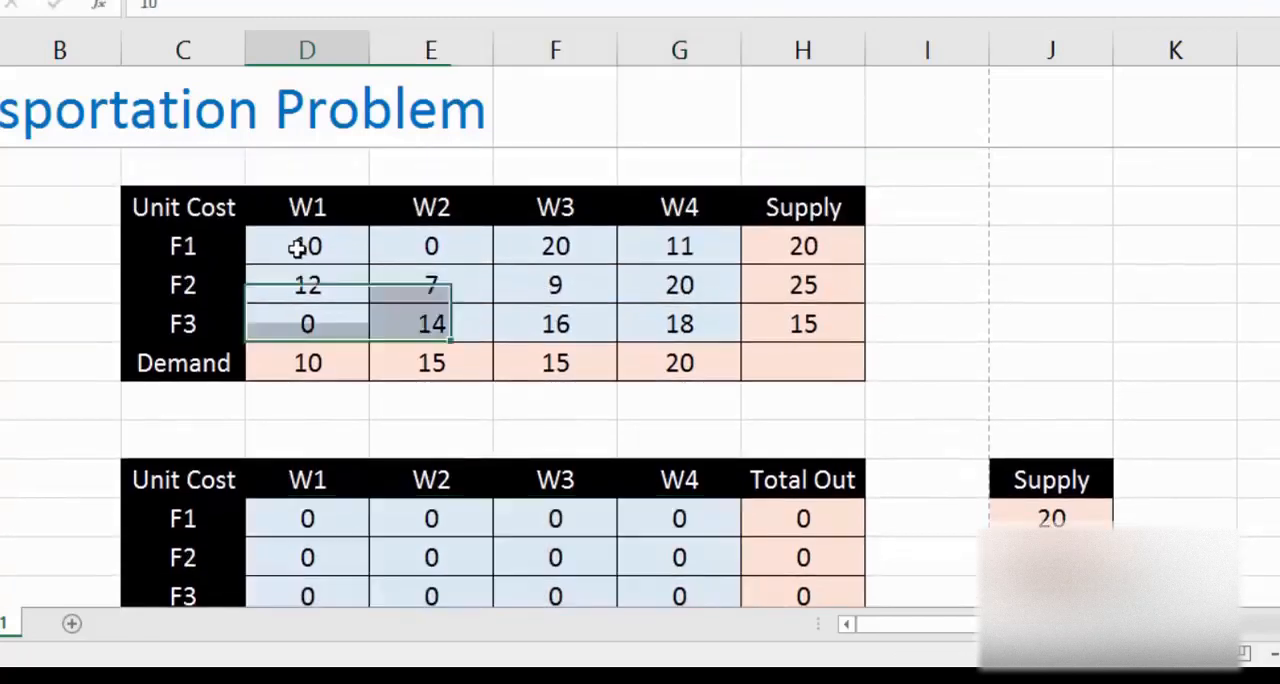
pyautogui.moveTo(297, 249); pyautogui.dragTo(657, 316)
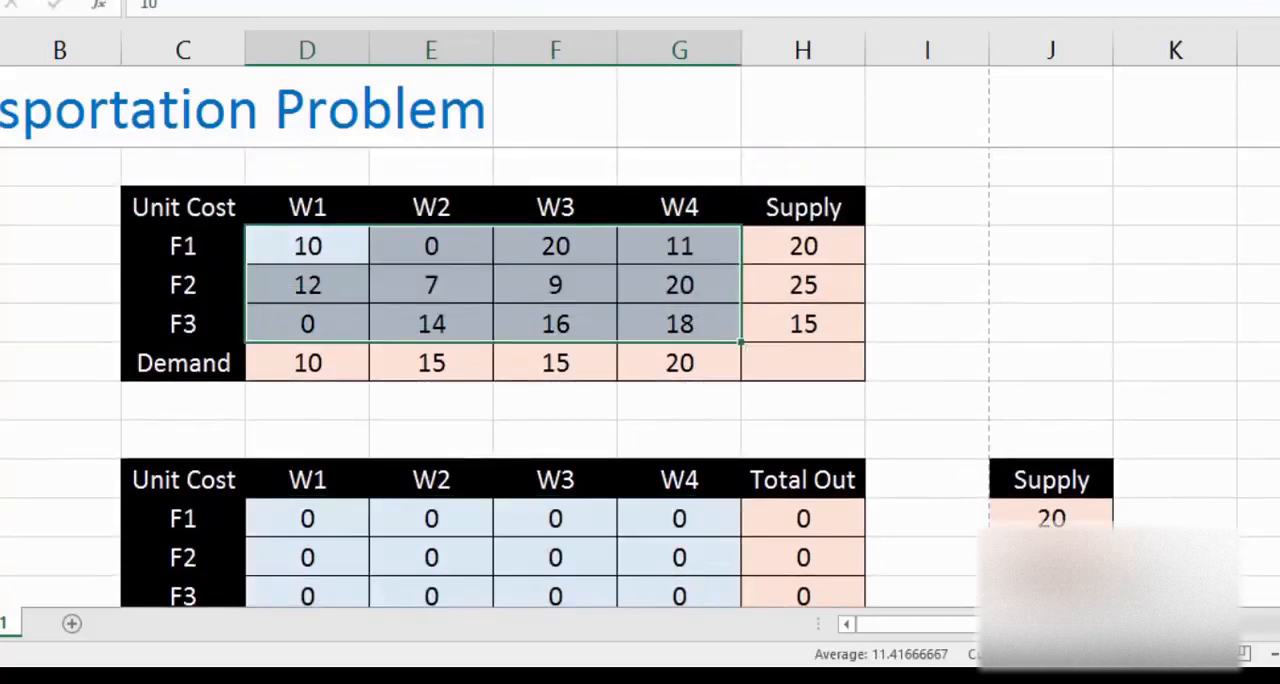
# Step: Start a SUMPRODUCT formula in J28, the cell beside the Total Cost label
pyautogui.scroll(-2, 660, 318)
pyautogui.click(1051, 557)
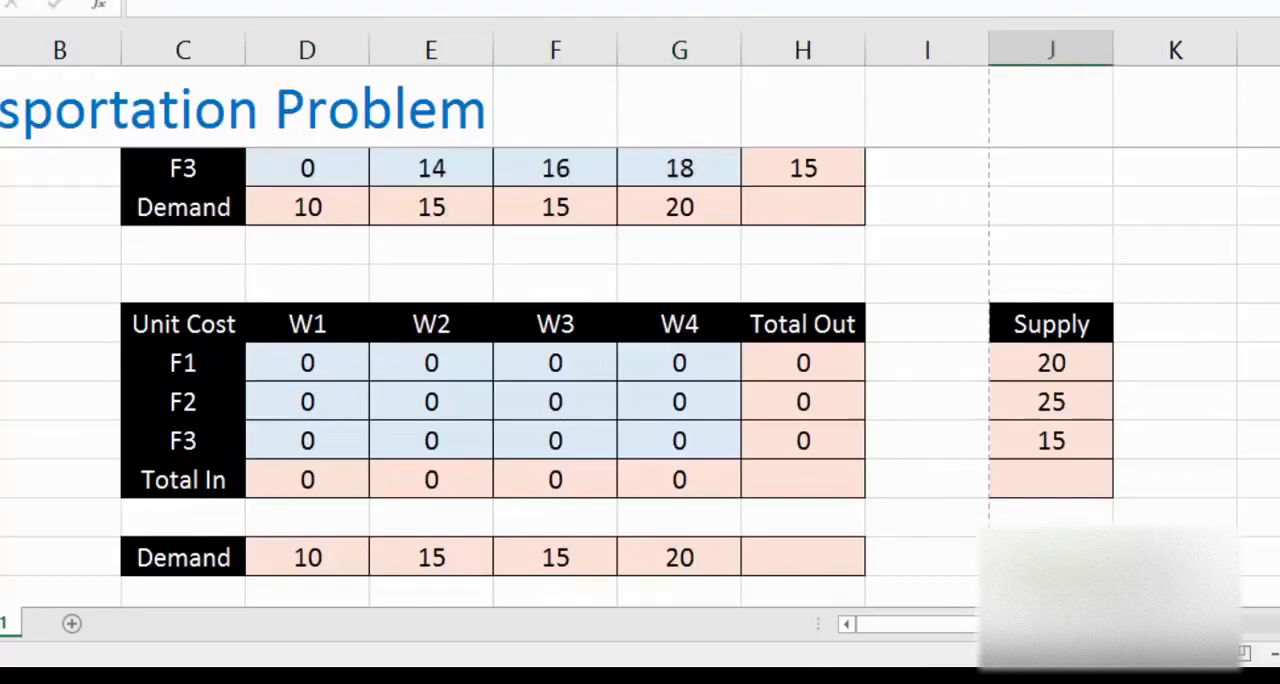
pyautogui.write('=sum')
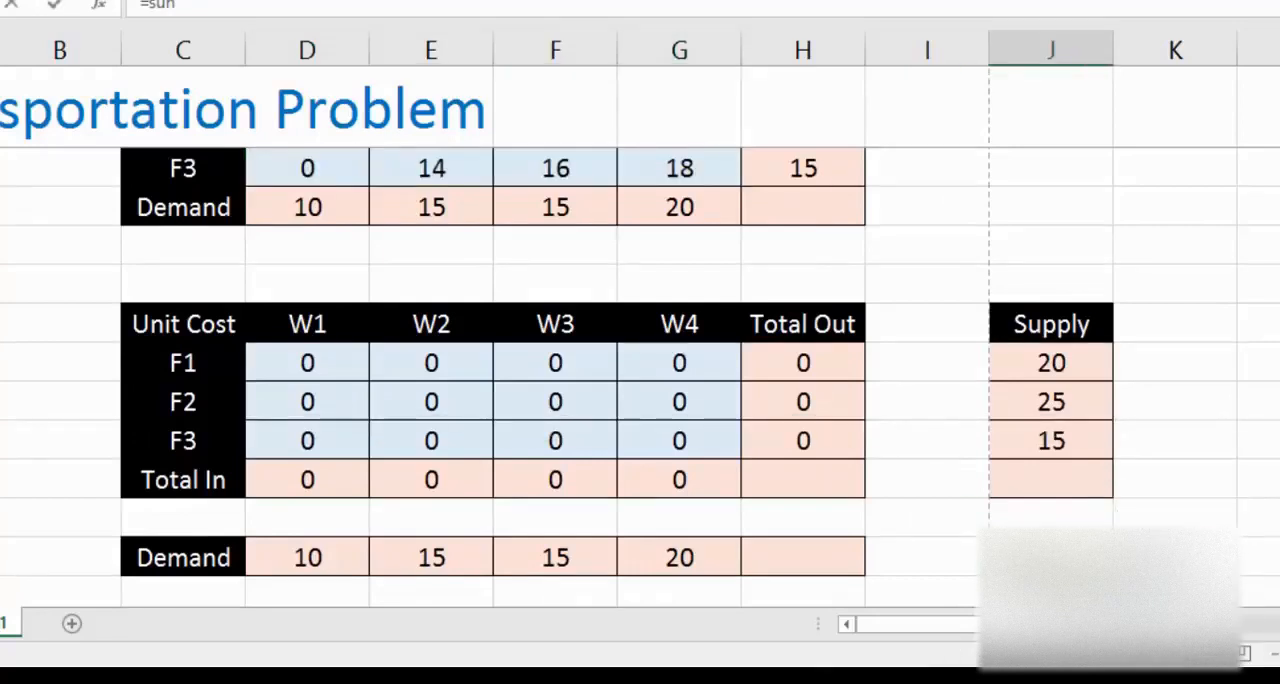
pyautogui.press('Down')
pyautogui.press('Down')
pyautogui.press('Down')
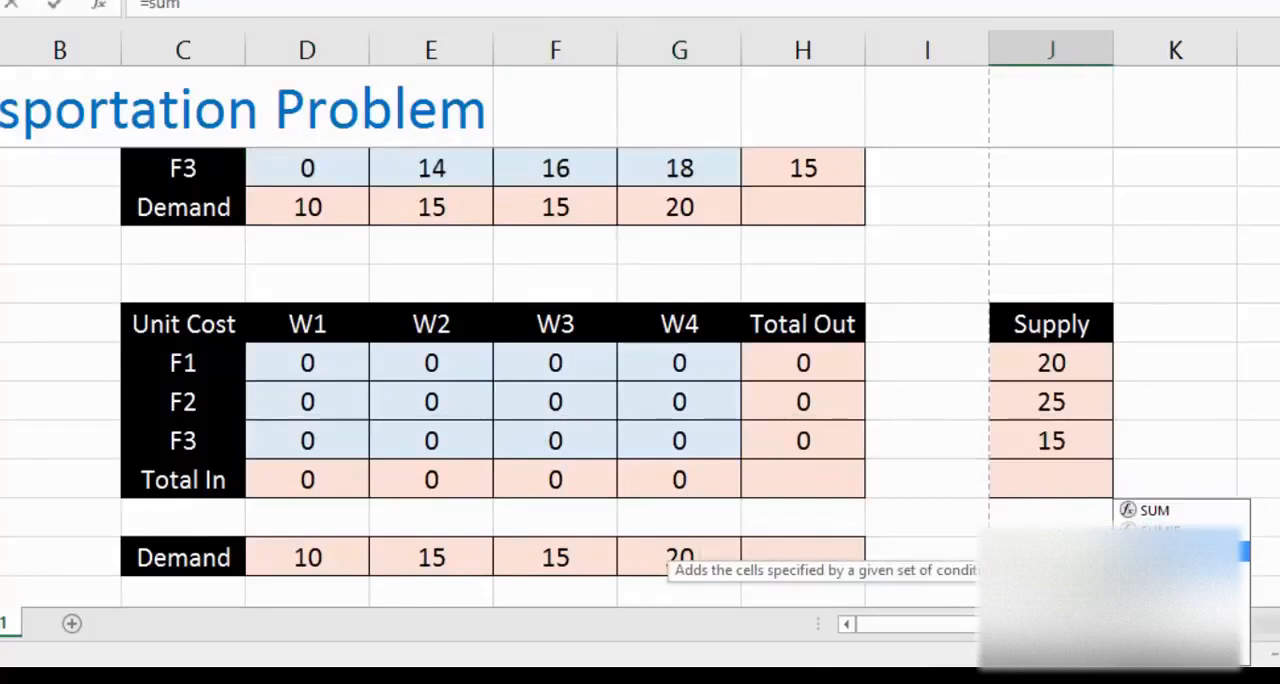
pyautogui.press('Tab')
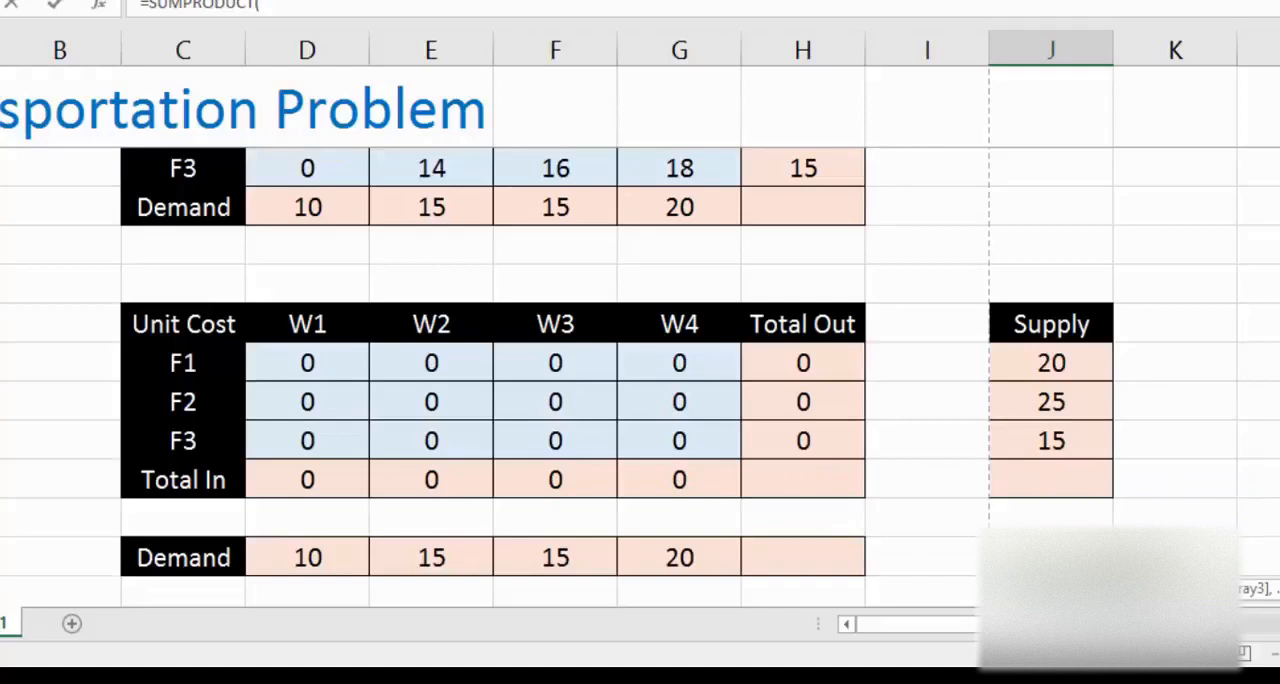
pyautogui.press('Up')
pyautogui.press('Up')
pyautogui.press('Up')
pyautogui.press('Up')
pyautogui.press('Up')
pyautogui.press('Up')
pyautogui.press('Up')
pyautogui.press('Up')
pyautogui.press('Up')
pyautogui.press('Up')
pyautogui.press('Up')
pyautogui.press('Up')
pyautogui.press('Up')
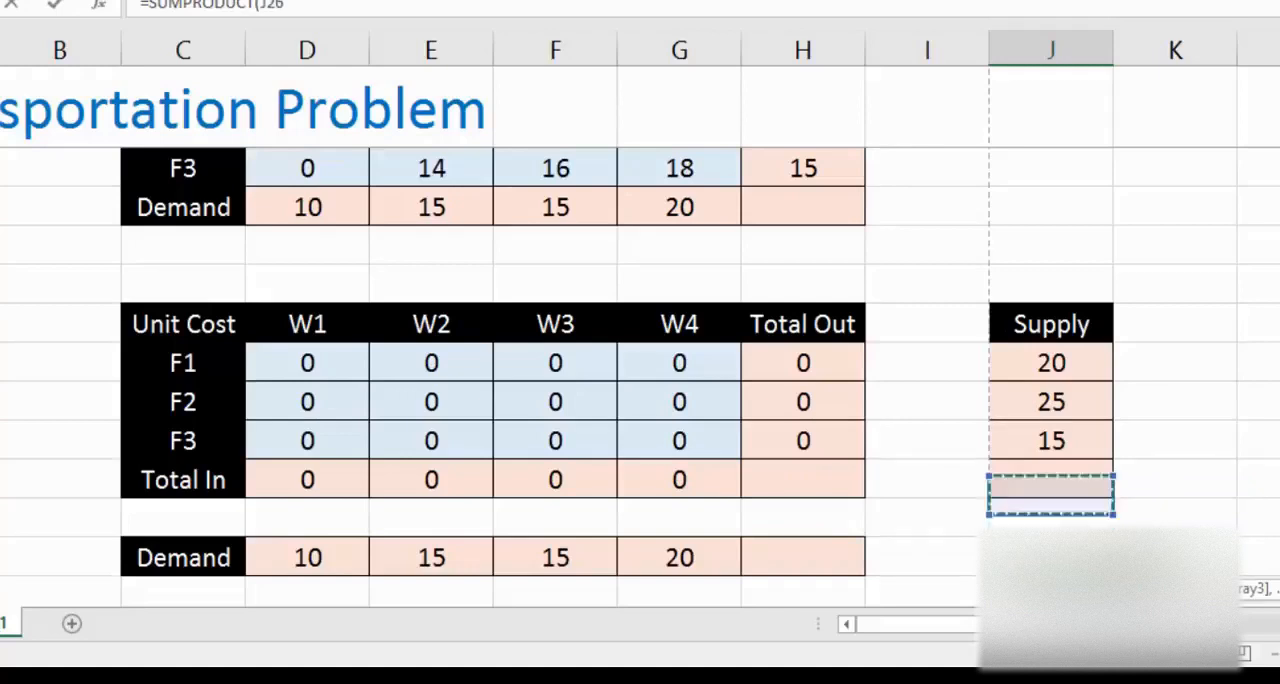
pyautogui.press('Left')
pyautogui.press('Left')
pyautogui.press('Left')
pyautogui.press('Left')
pyautogui.press('Left')
pyautogui.press('Left')
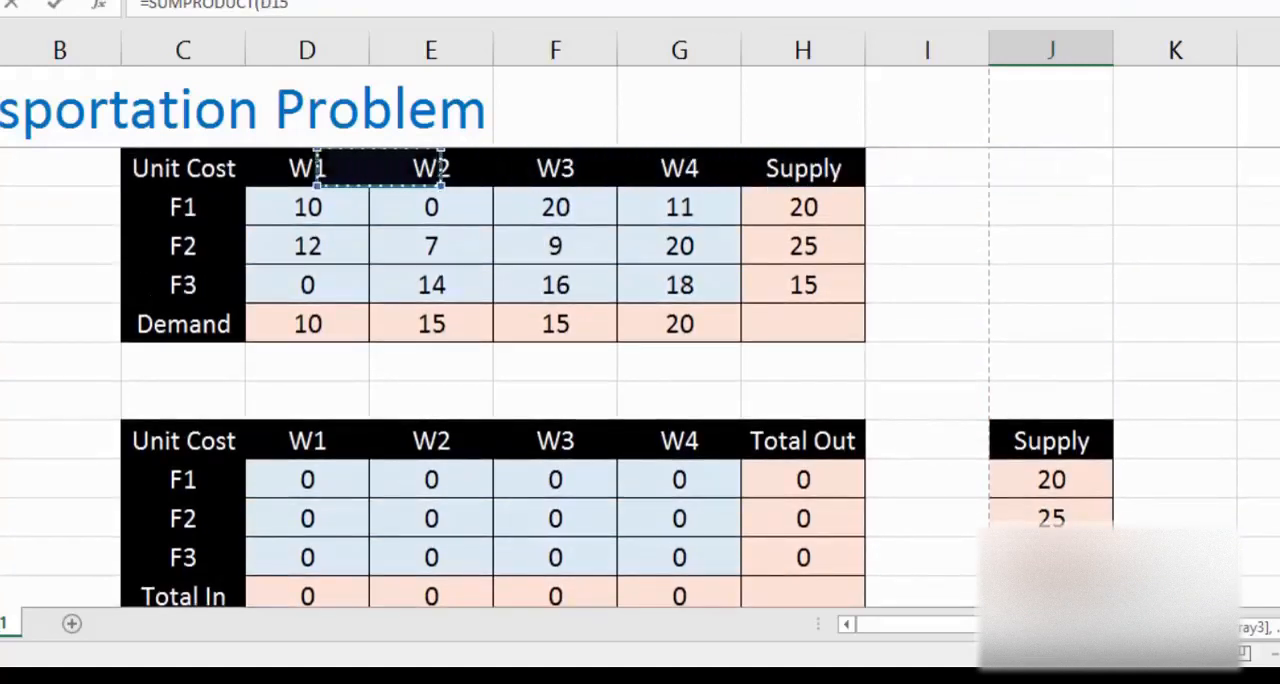
pyautogui.press('Down')
pyautogui.hotkey('shift', 'Right')
pyautogui.hotkey('shift', 'Right')
pyautogui.hotkey('shift', 'Right')
pyautogui.hotkey('shift', 'Down')
pyautogui.hotkey('shift', 'Down')
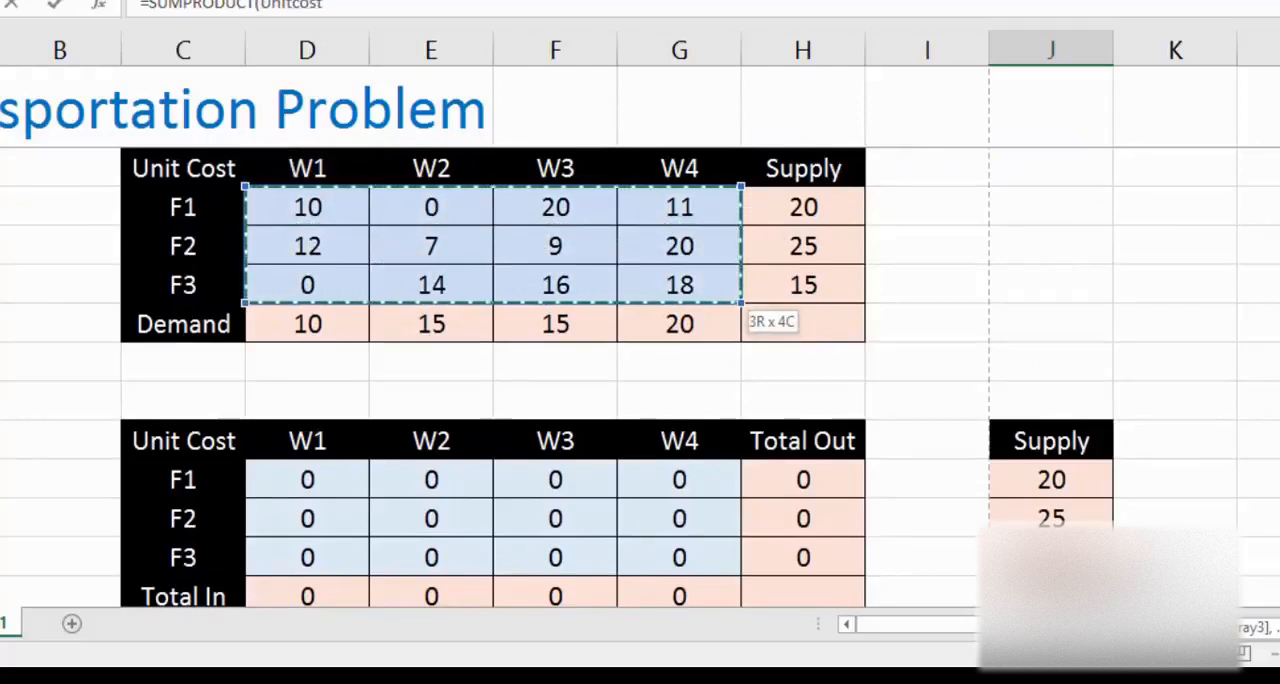
pyautogui.press('BackSpace')
pyautogui.press('BackSpace')
pyautogui.press('BackSpace')
pyautogui.press('BackSpace')
pyautogui.press('BackSpace')
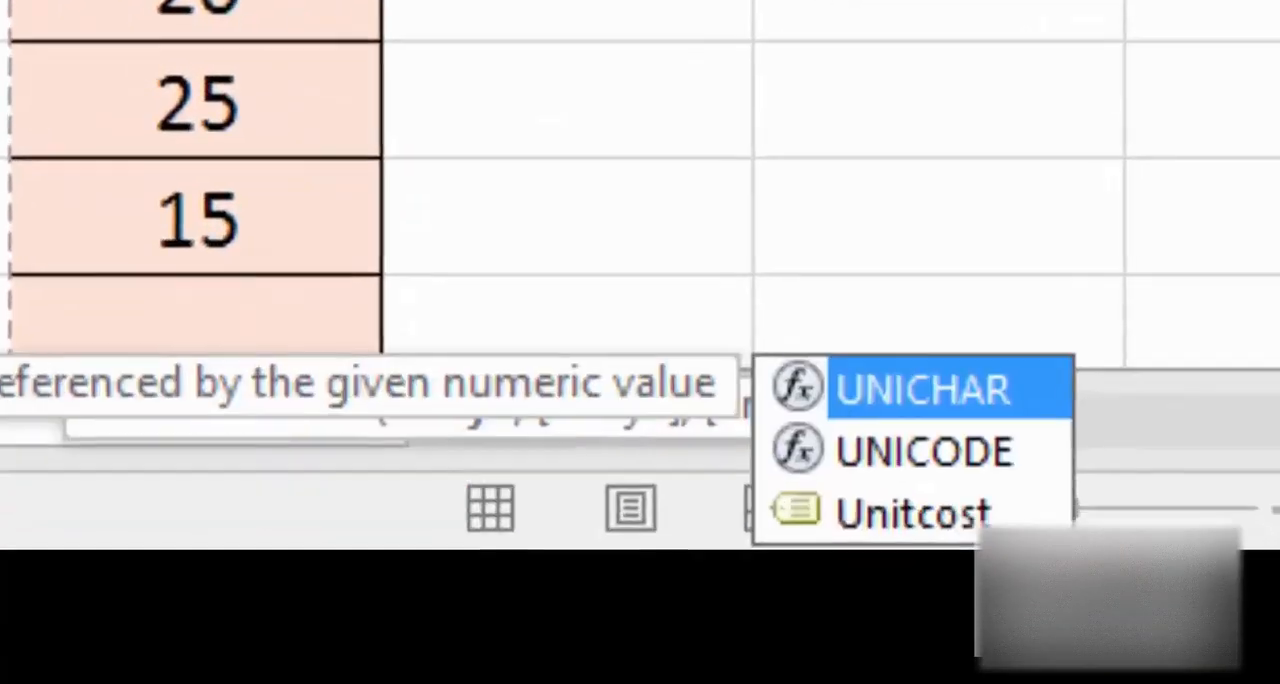
pyautogui.press('BackSpace')
pyautogui.press('BackSpace')
pyautogui.press('BackSpace')
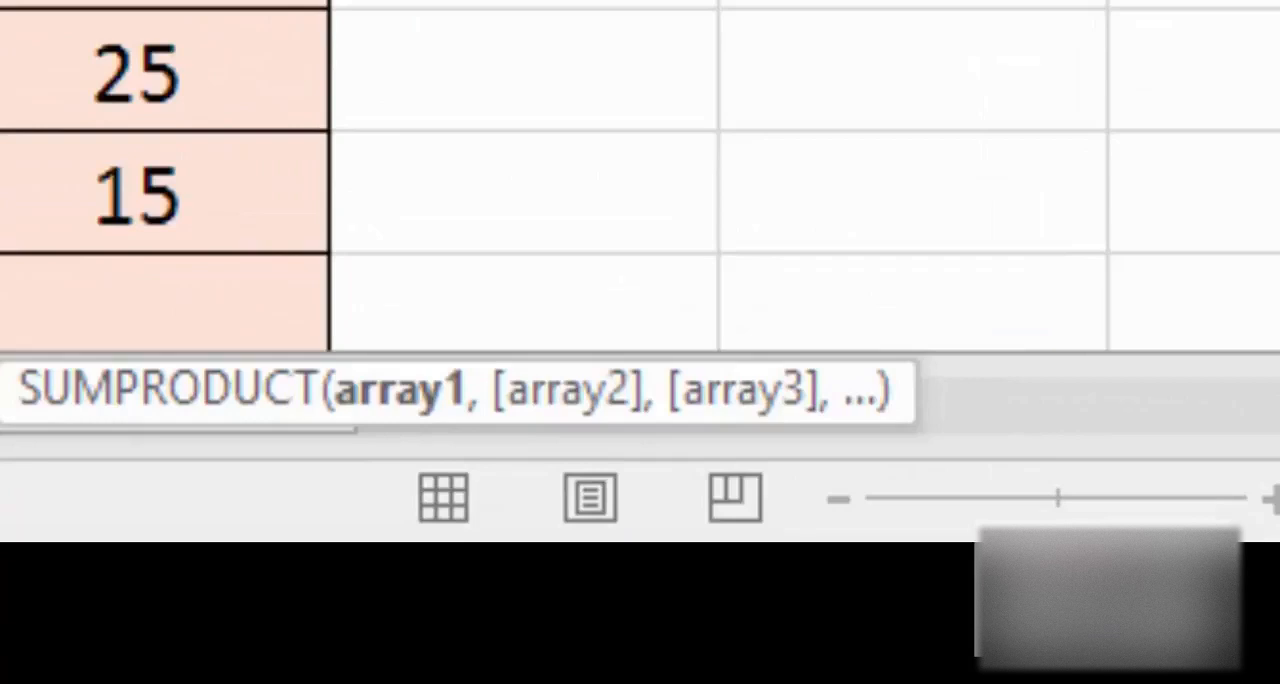
# Step: Complete the SUMPRODUCT formula in J28 with the named ranges Unitcost and FulfillingCost as its two arrays
pyautogui.write('Uni')
pyautogui.press('Down')
pyautogui.press('Down')
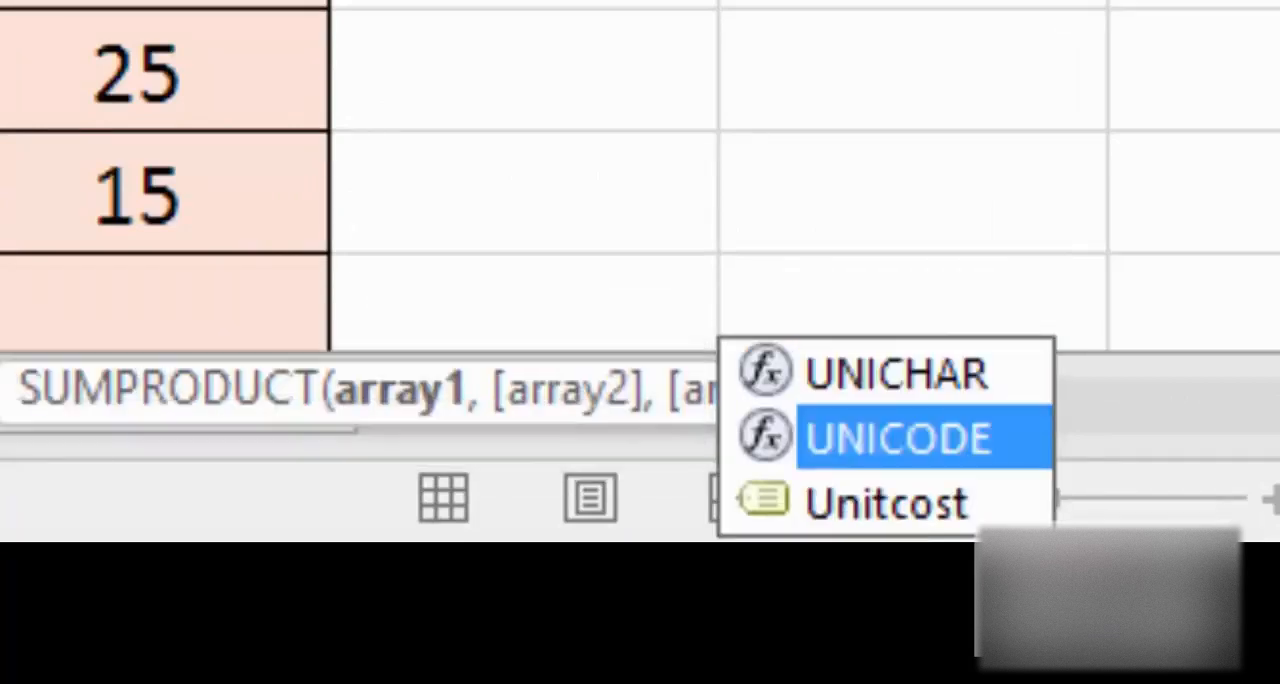
pyautogui.press('Tab')
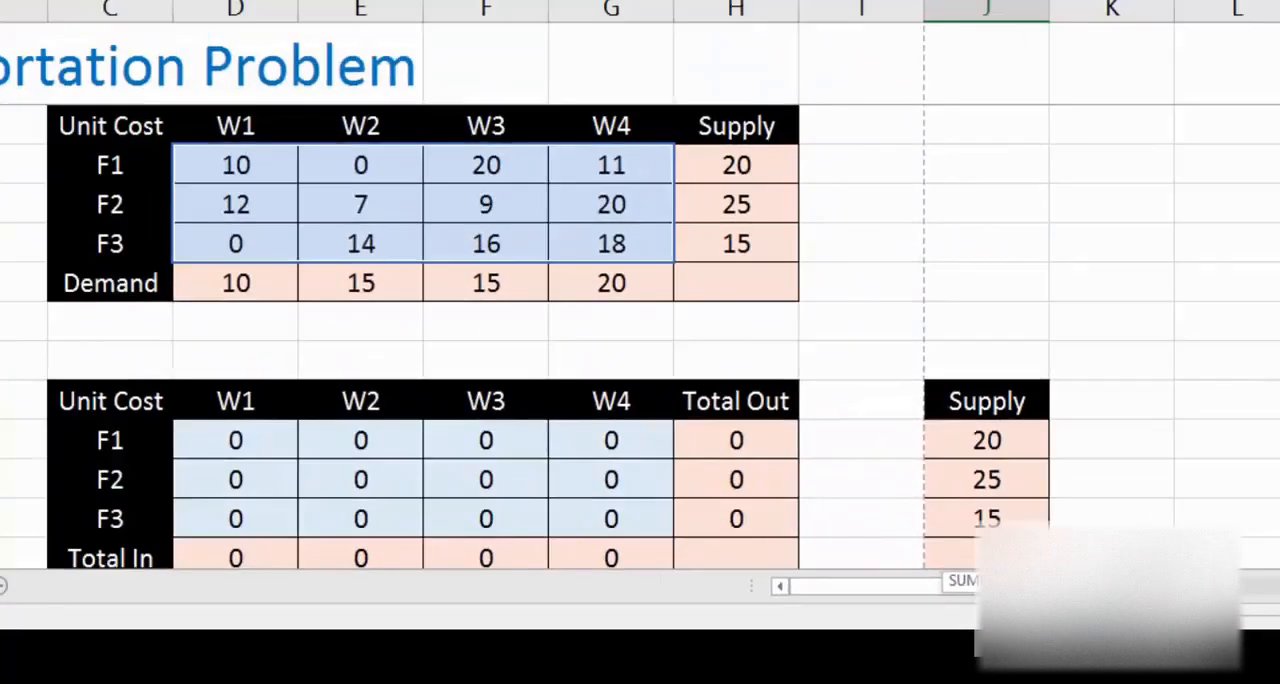
pyautogui.scroll(-1, 640, 350)
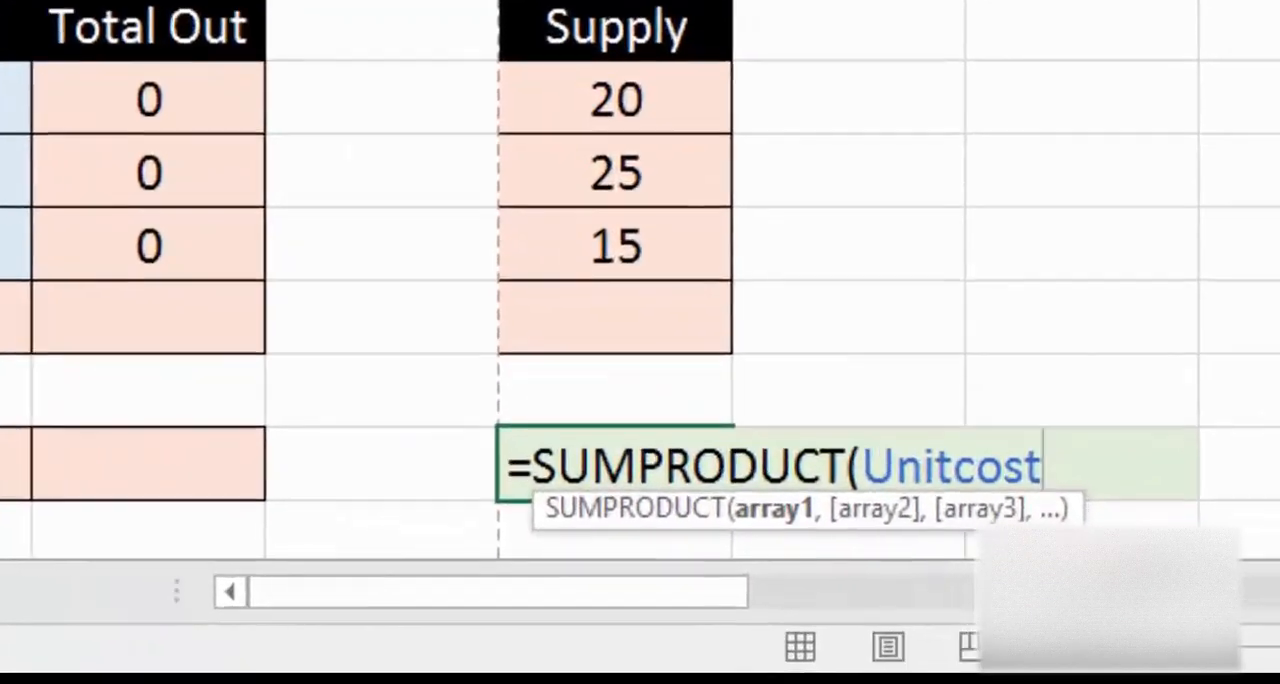
pyautogui.write(',')
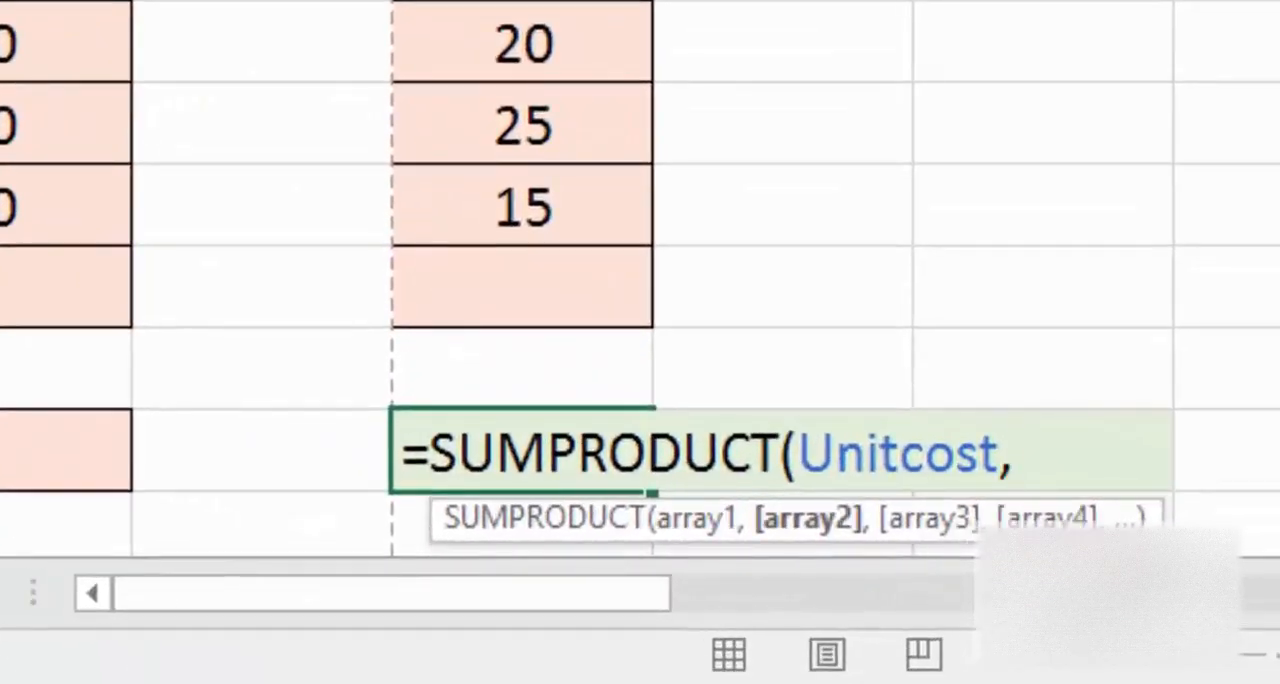
pyautogui.write('fu')
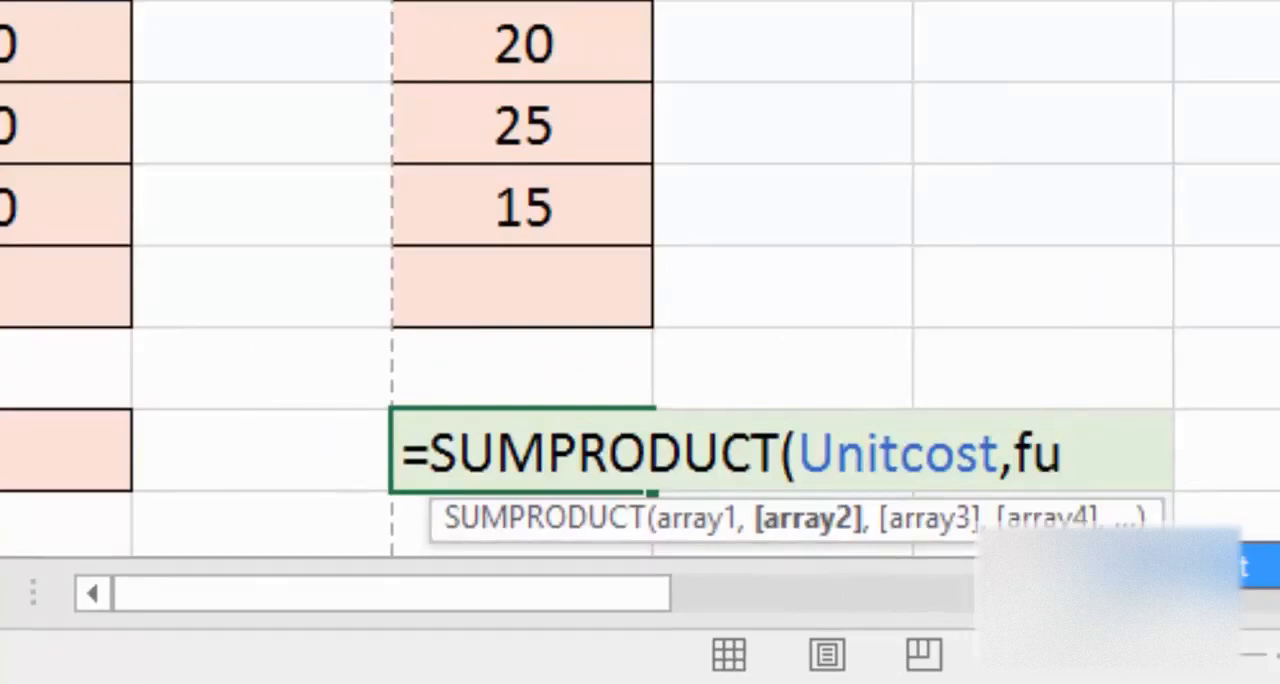
pyautogui.press('Tab')
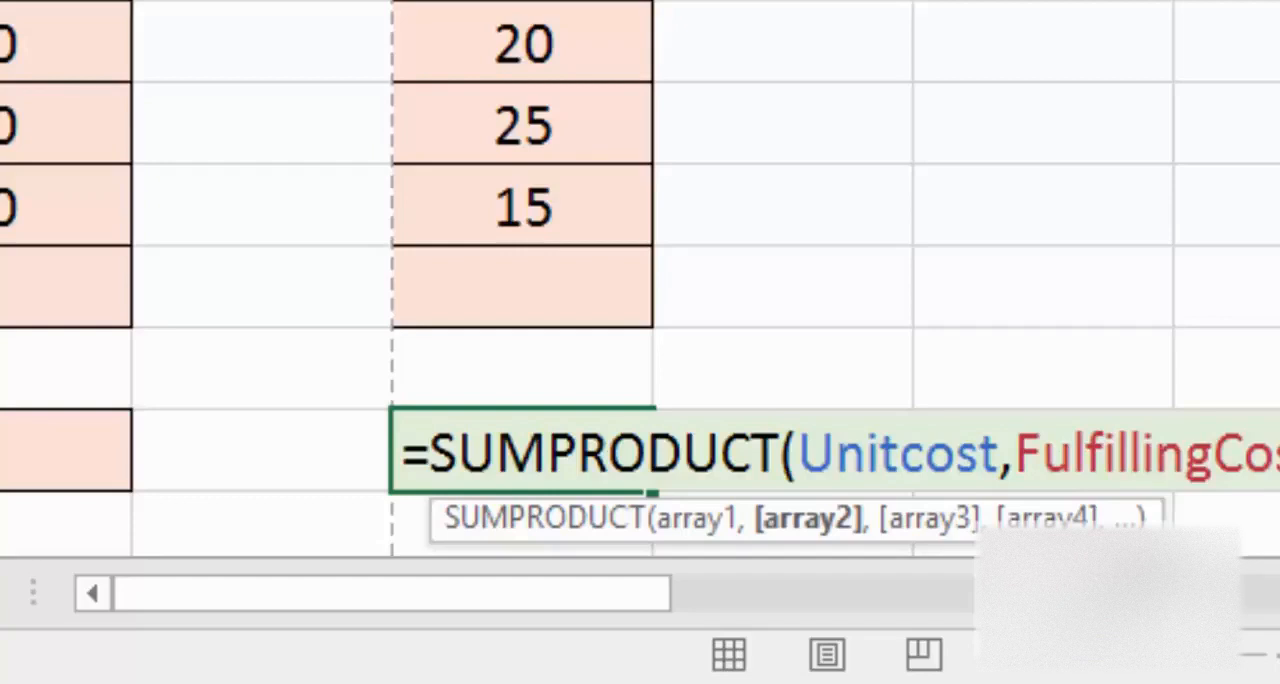
pyautogui.press('Return')
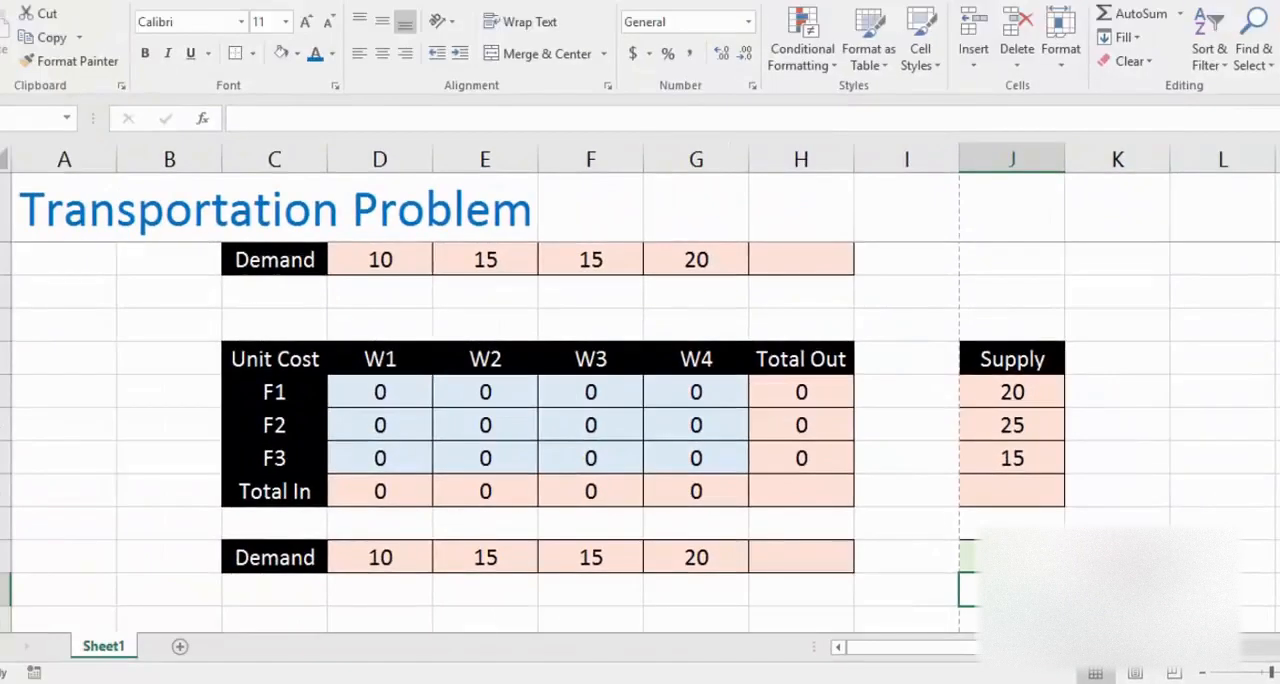
# Step: Review the Supply column and the Demand row that limit the lower allocation table
pyautogui.press('Up')
pyautogui.press('Up')
pyautogui.press('Up')
pyautogui.press('Up')
pyautogui.press('Up')
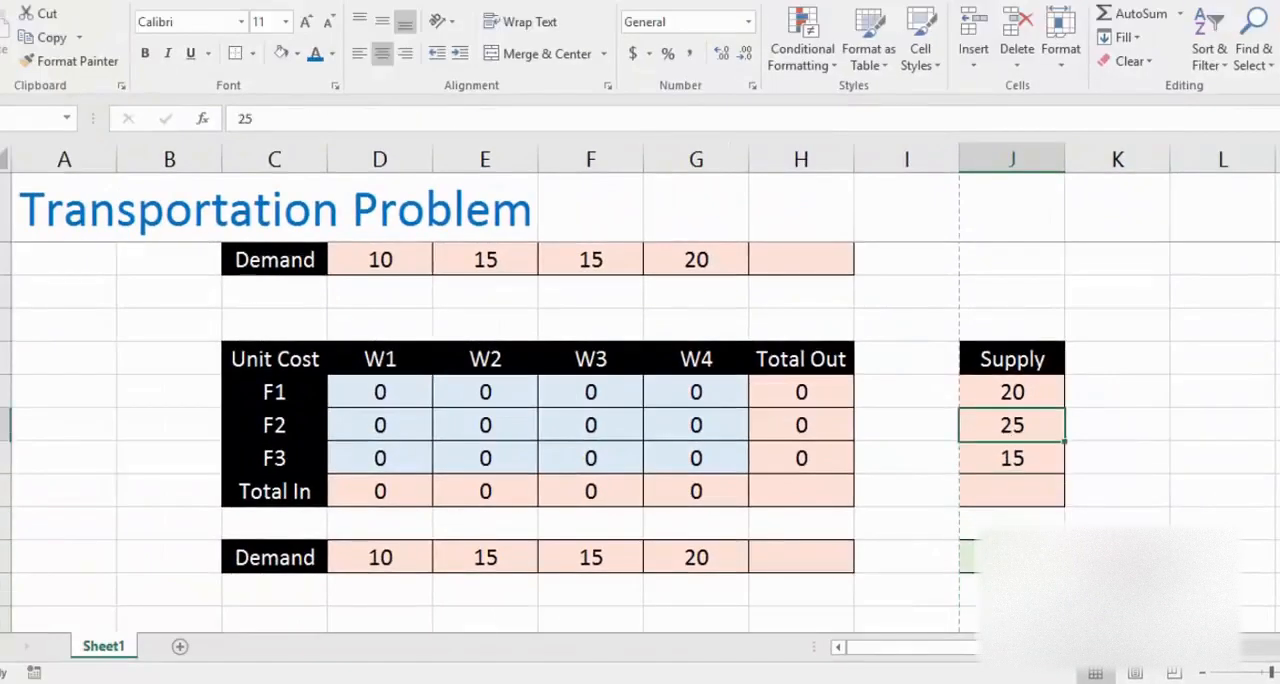
pyautogui.press('Down')
pyautogui.press('Down')
pyautogui.press('Down')
pyautogui.press('Down')
pyautogui.press('Left')
pyautogui.press('Left')
pyautogui.press('Left')
pyautogui.press('Left')
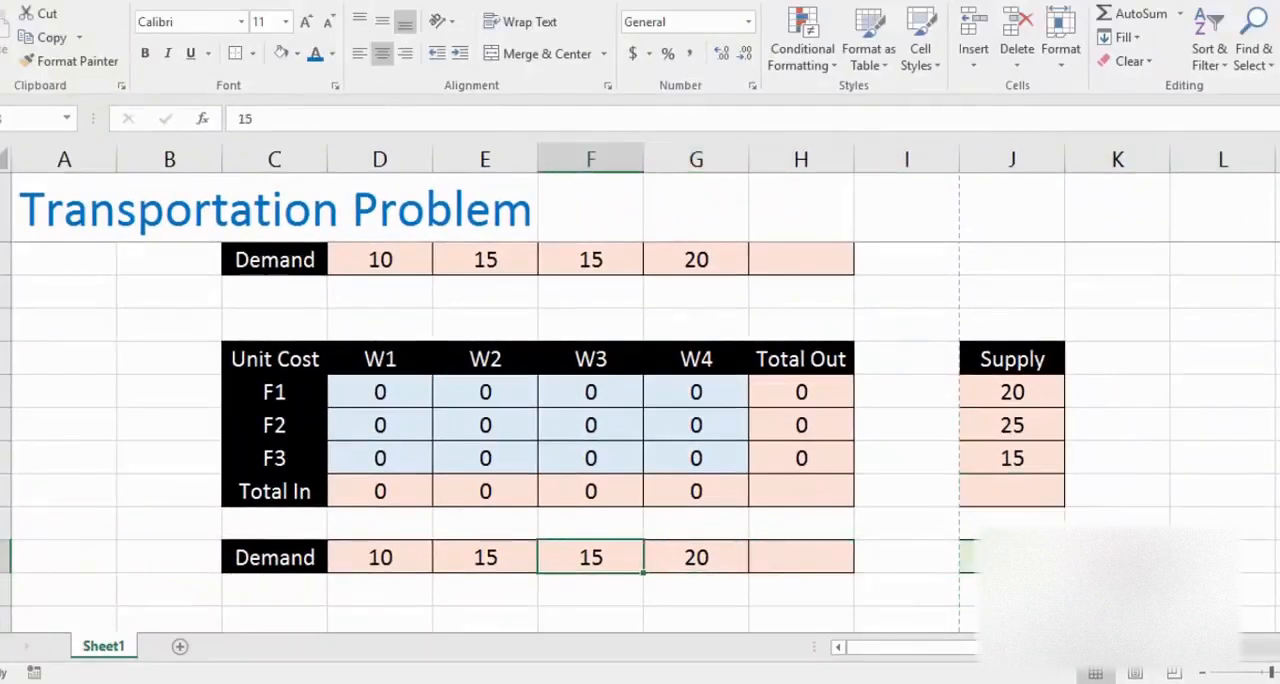
# Step: Allocate 10 units from F1 to W1 in cell D23 of the lower table
pyautogui.press('Up')
pyautogui.press('Up')
pyautogui.press('Up')
pyautogui.press('Up')
pyautogui.press('Up')
pyautogui.press('Left')
pyautogui.press('Left')
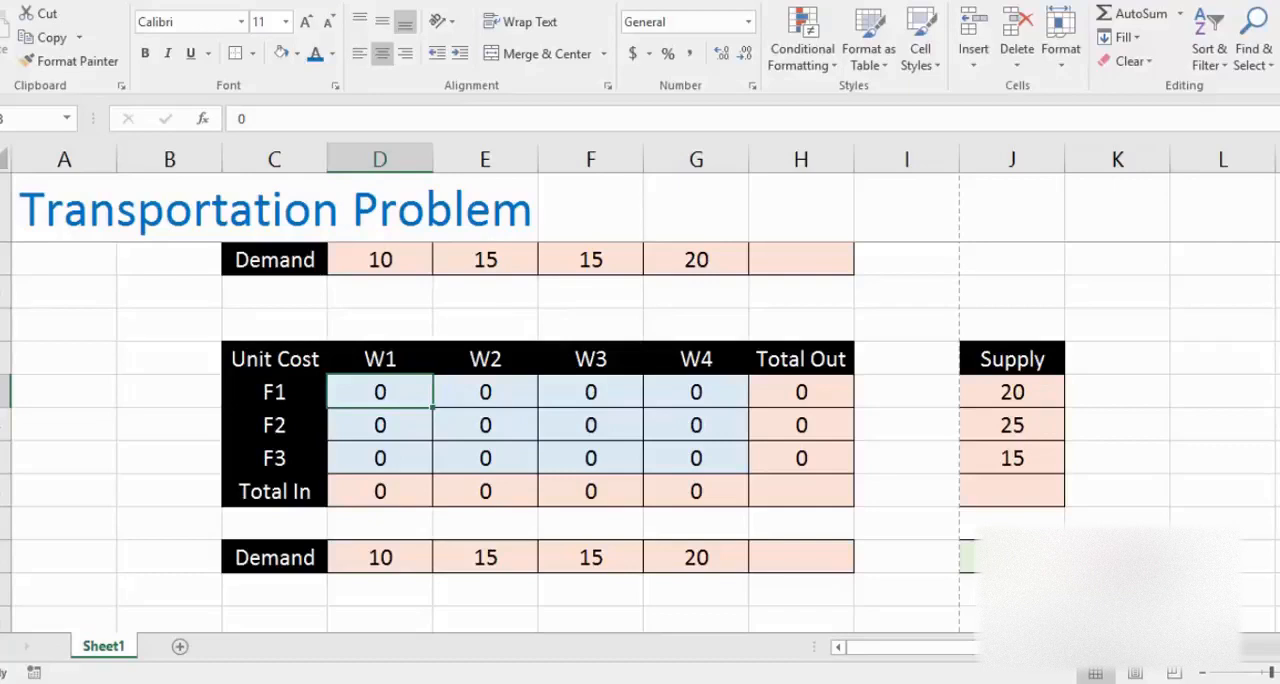
pyautogui.press('Left')
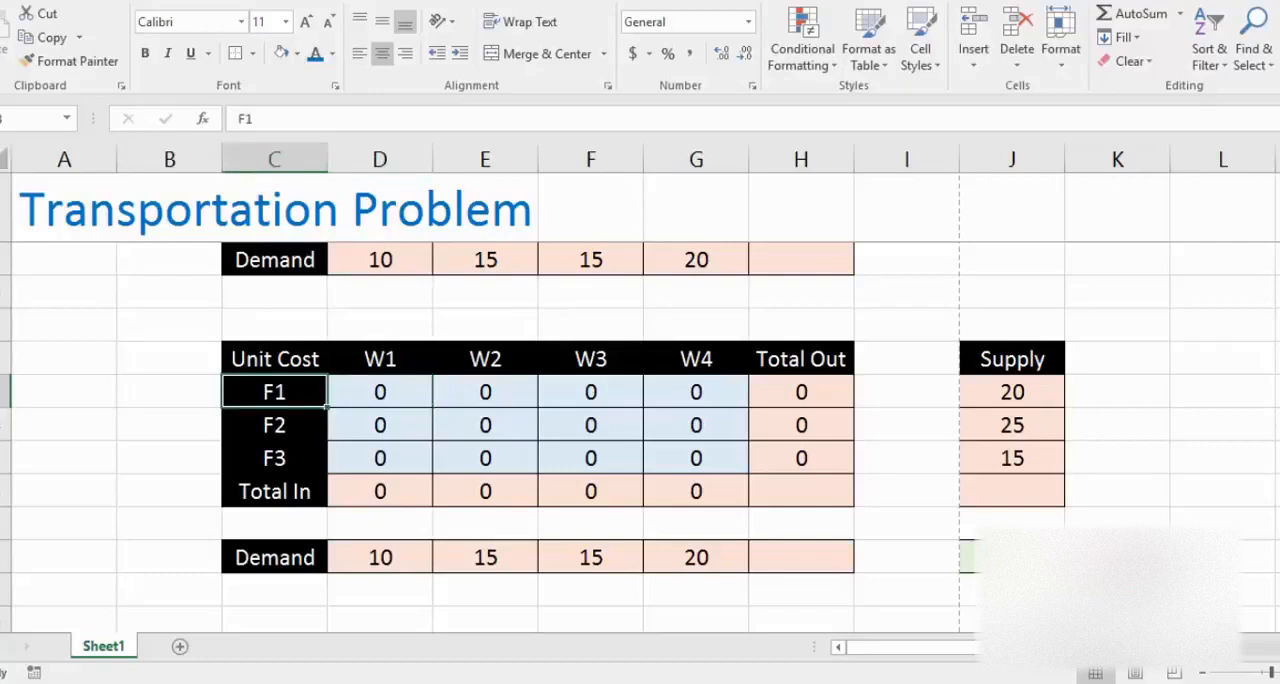
pyautogui.press('Up')
pyautogui.press('Right')
pyautogui.press('Down')
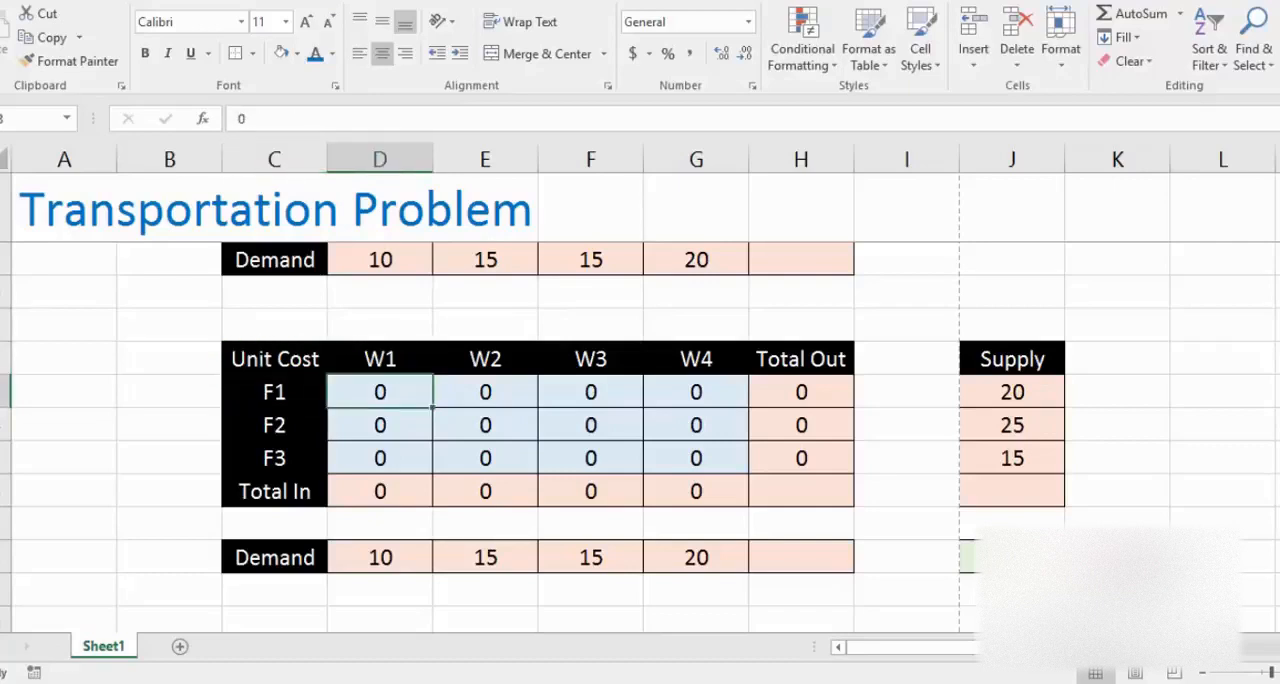
pyautogui.write('10')
pyautogui.press('Return')
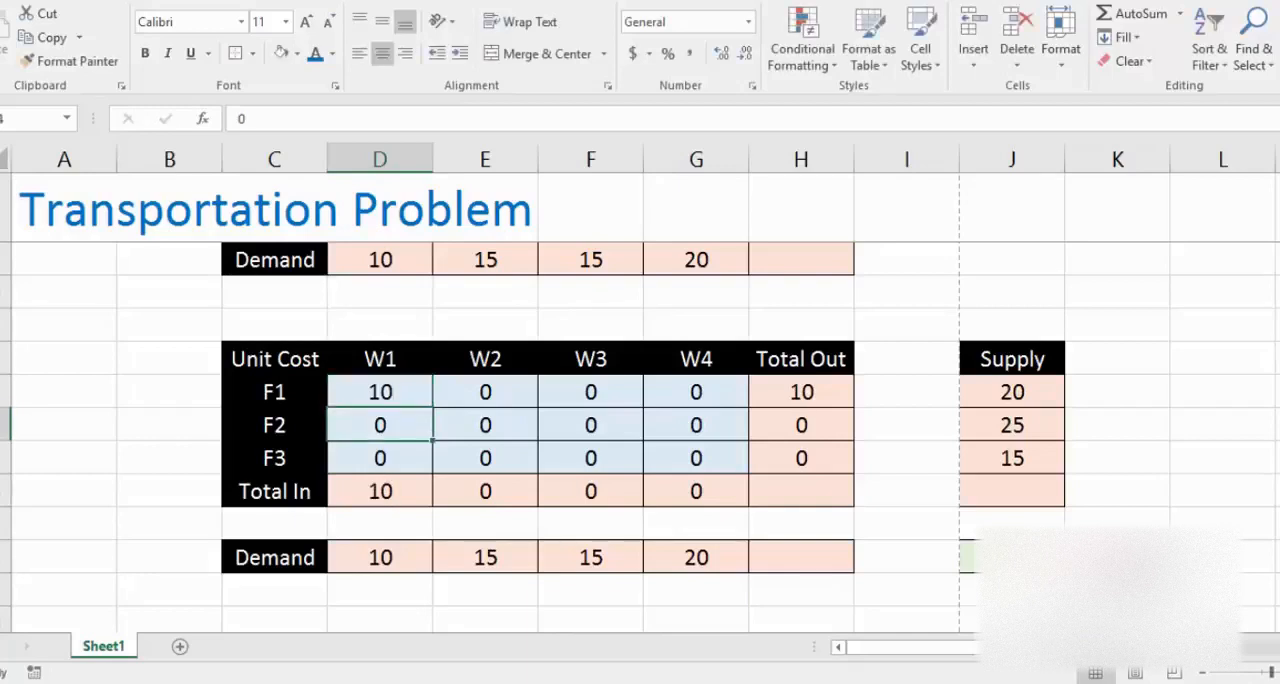
# Step: Allocate 10 units from F1 to W4 in G23 and check F1's Total Out cell
pyautogui.press('Up')
pyautogui.press('Right')
pyautogui.press('Right')
pyautogui.press('Right')
pyautogui.press('Right')
pyautogui.press('Left')
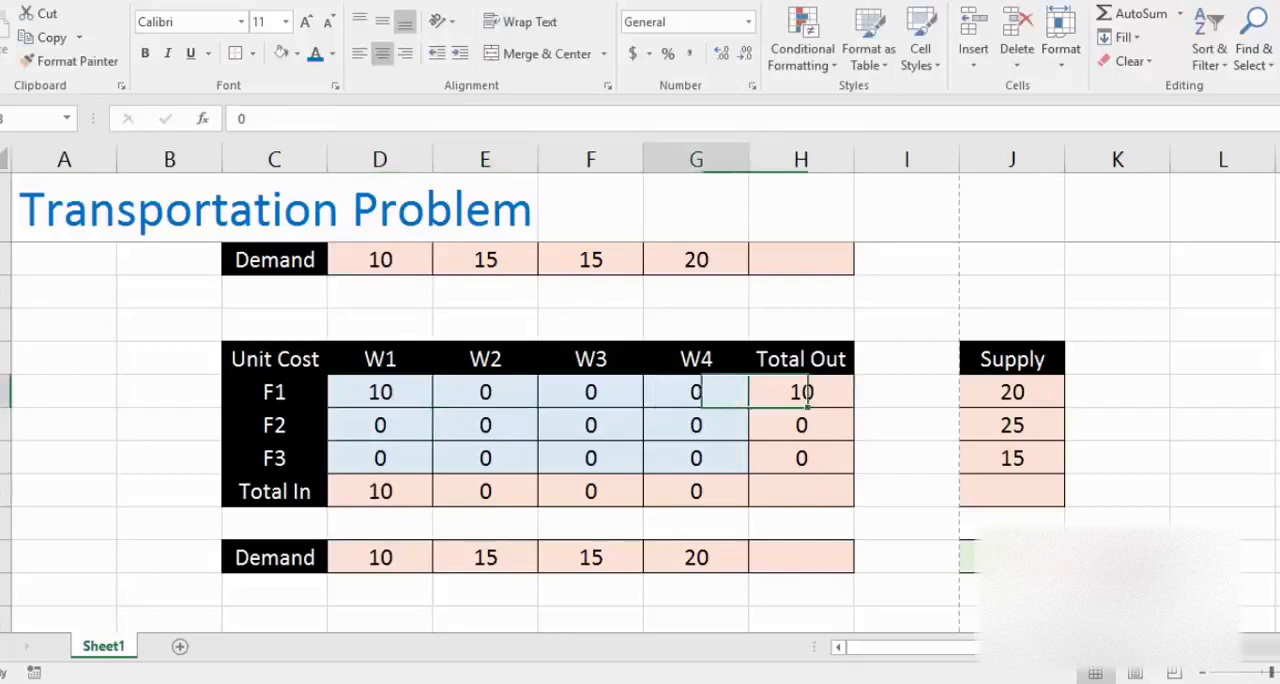
pyautogui.press('Left')
pyautogui.press('Left')
pyautogui.press('Left')
pyautogui.press('Left')
pyautogui.press('Right')
pyautogui.press('Right')
pyautogui.press('Right')
pyautogui.press('Right')
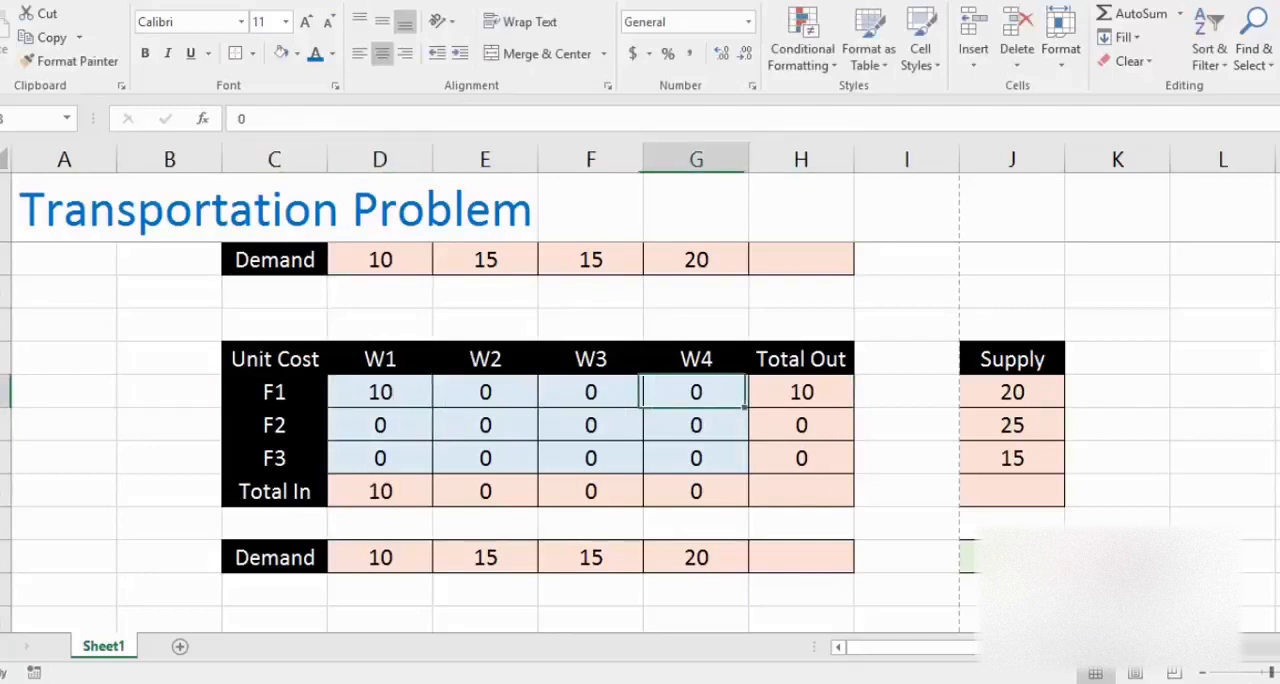
pyautogui.press('Right')
pyautogui.press('Left')
pyautogui.press('Left')
pyautogui.press('Left')
pyautogui.press('Left')
pyautogui.press('Left')
pyautogui.press('Right')
pyautogui.press('Right')
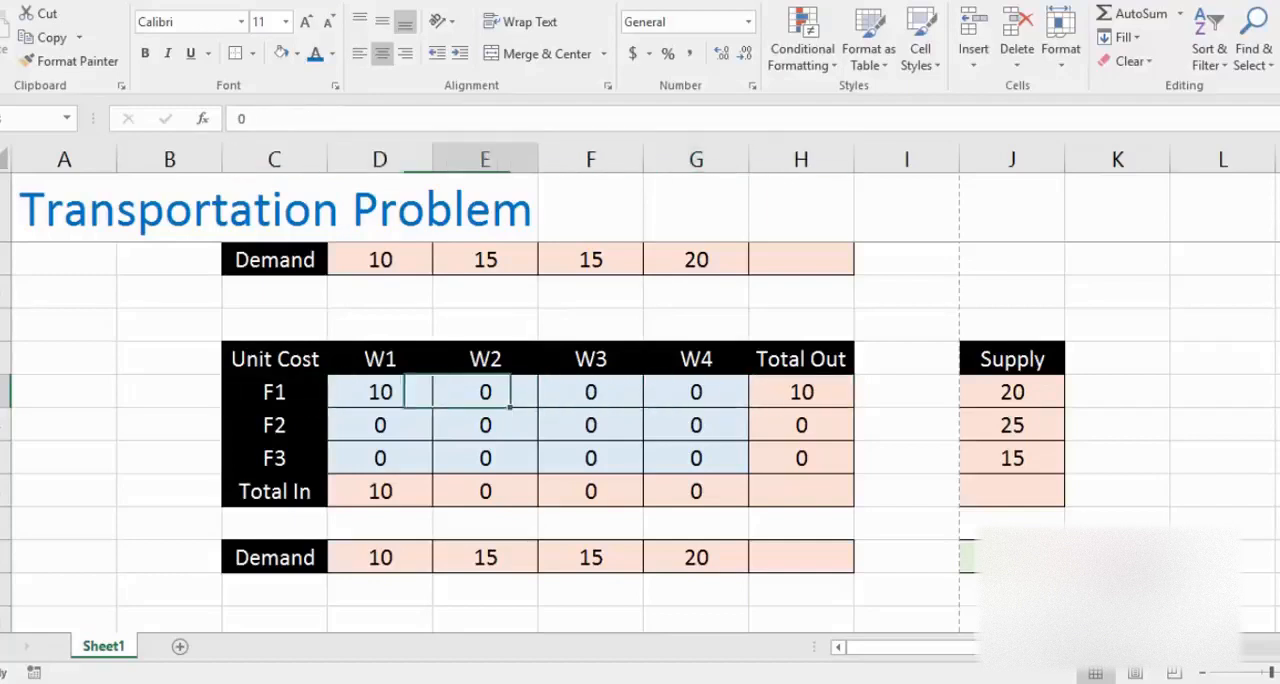
pyautogui.press('Right')
pyautogui.press('Right')
pyautogui.press('Right')
pyautogui.press('Right')
pyautogui.press('Left')
pyautogui.press('Left')
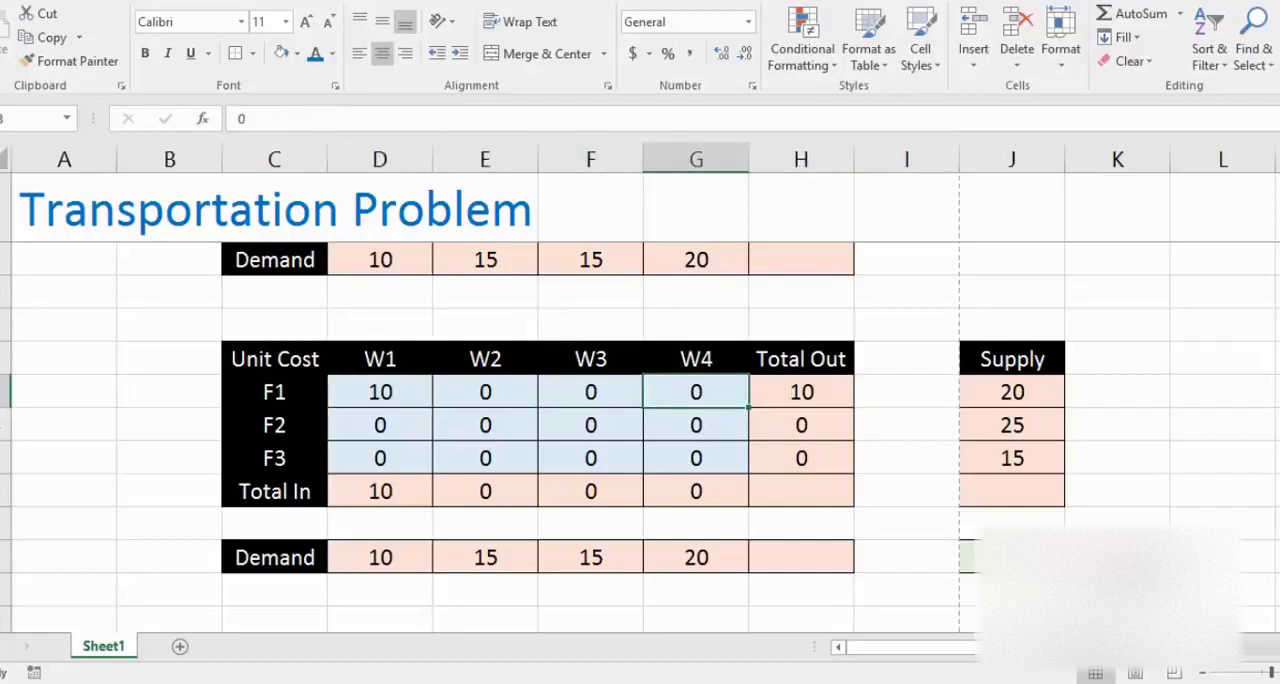
pyautogui.write('10')
pyautogui.press('Return')
pyautogui.press('Up')
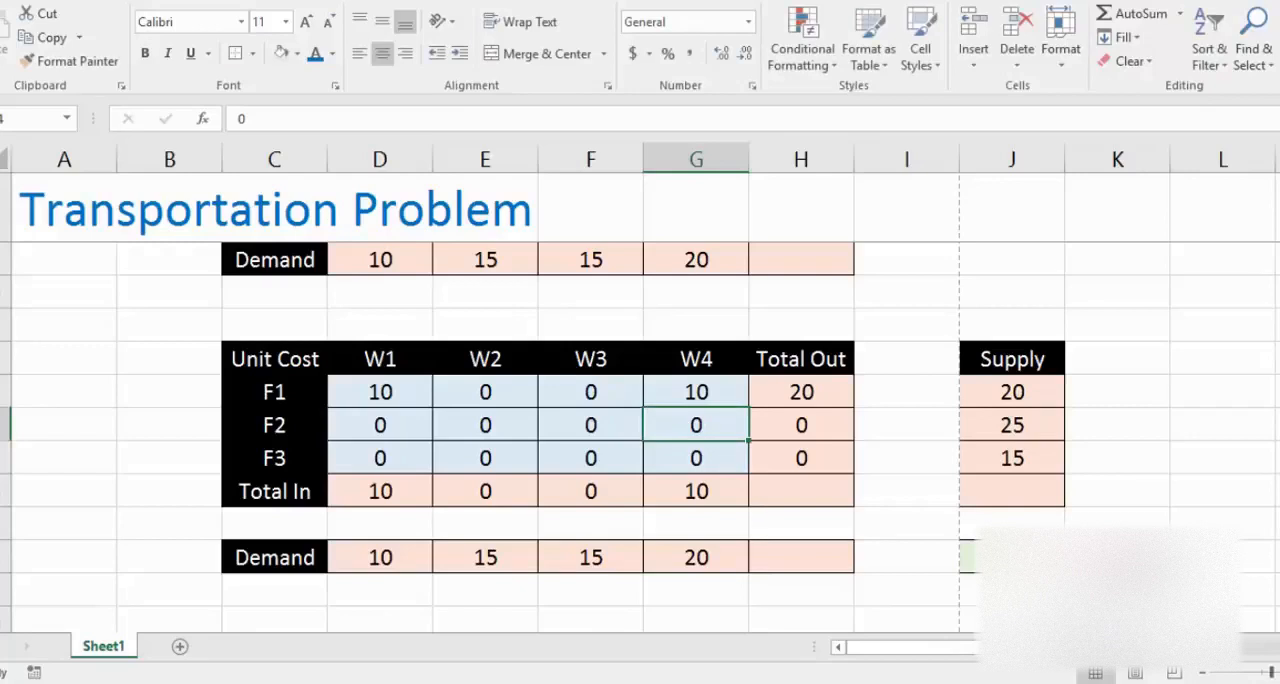
pyautogui.press('Right')
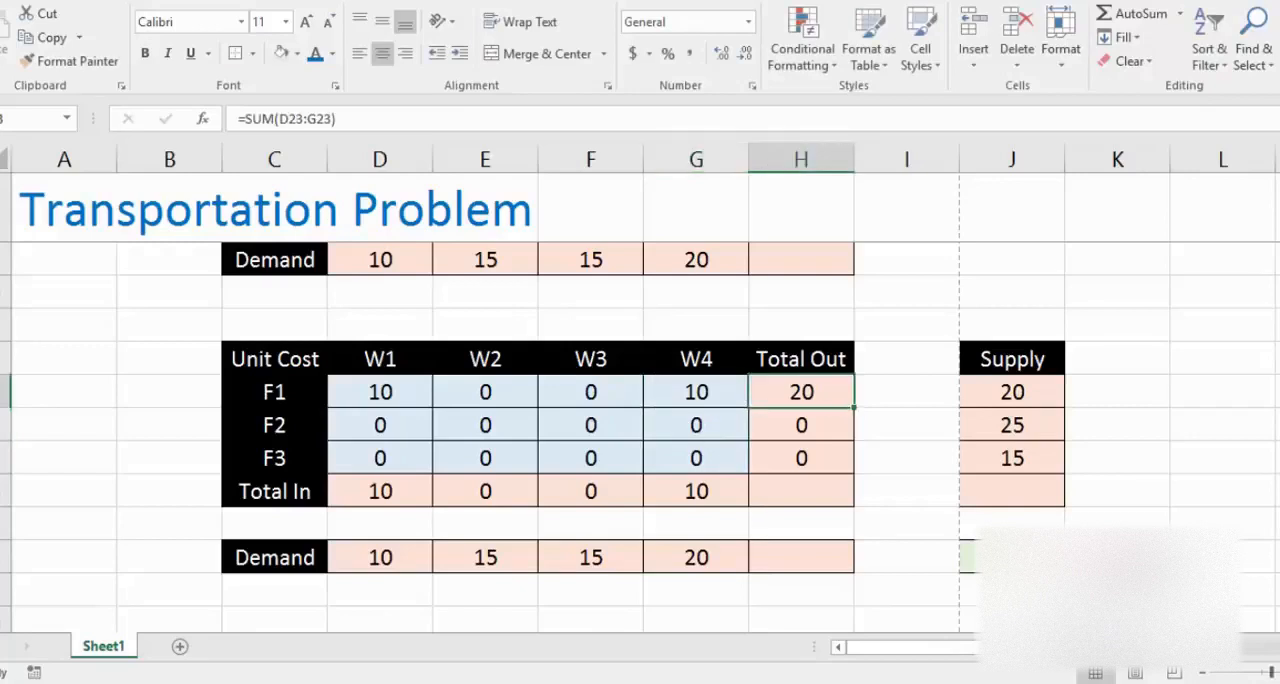
# Step: Enter 15 as the number of units shipped from F2 to W2 in E24
pyautogui.press('Down')
pyautogui.press('Left')
pyautogui.press('Left')
pyautogui.press('Left')
pyautogui.press('Left')
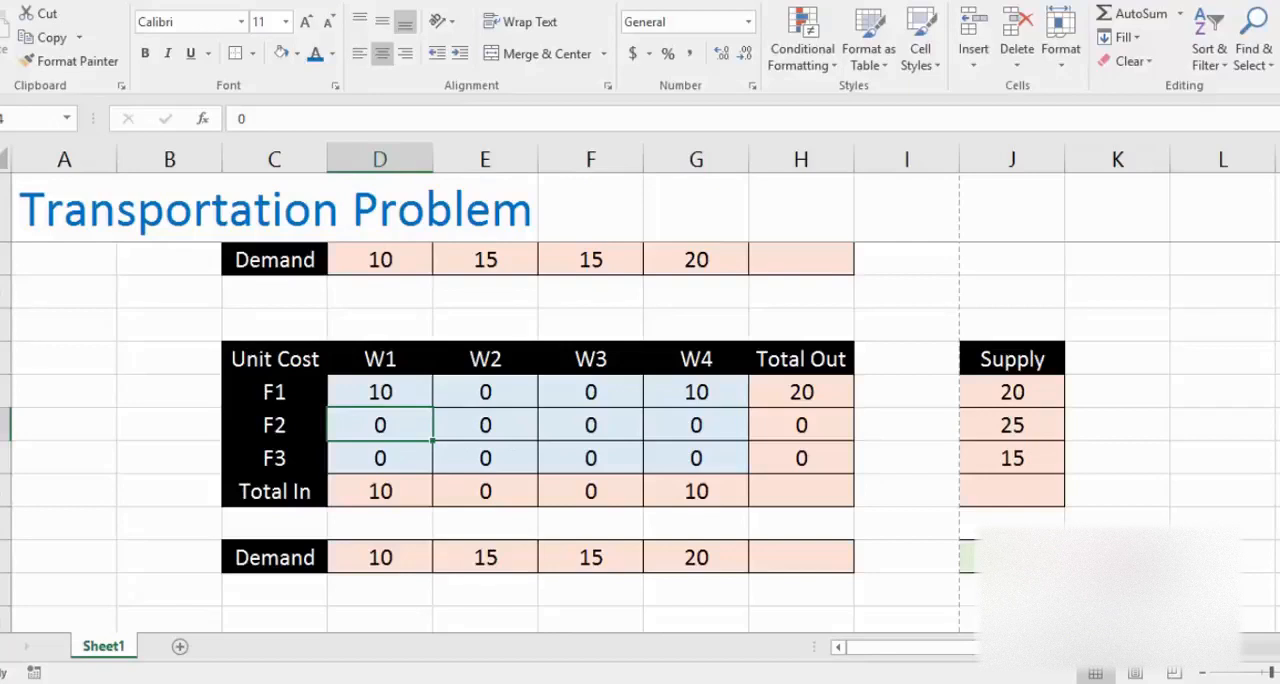
pyautogui.press('Up')
pyautogui.press('Down')
pyautogui.press('Down')
pyautogui.press('Down')
pyautogui.press('Down')
pyautogui.press('Up')
pyautogui.press('Up')
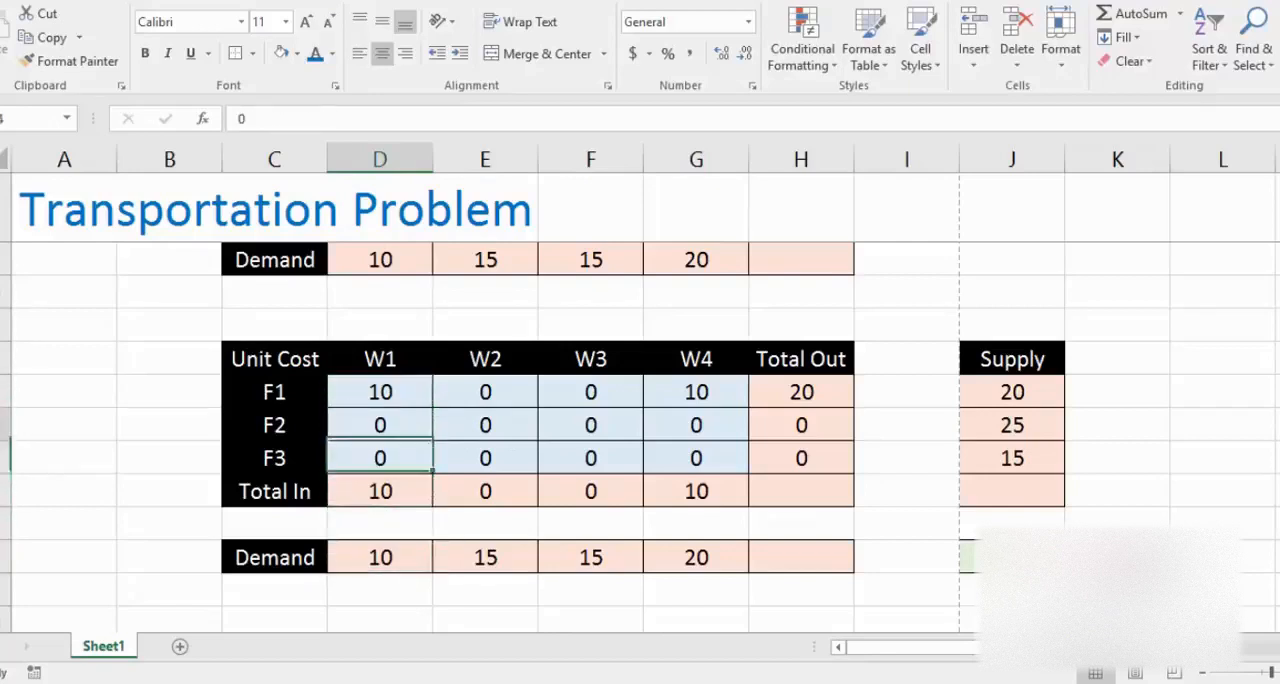
pyautogui.press('Up')
pyautogui.press('Right')
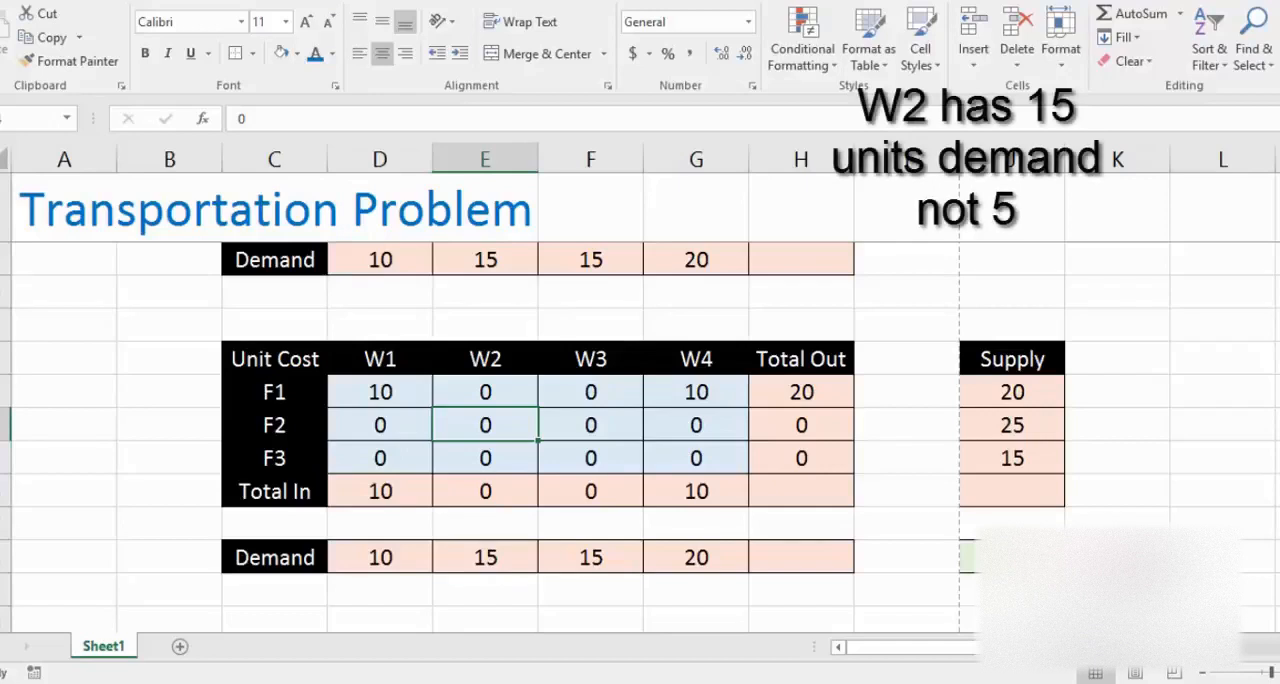
pyautogui.write('15')
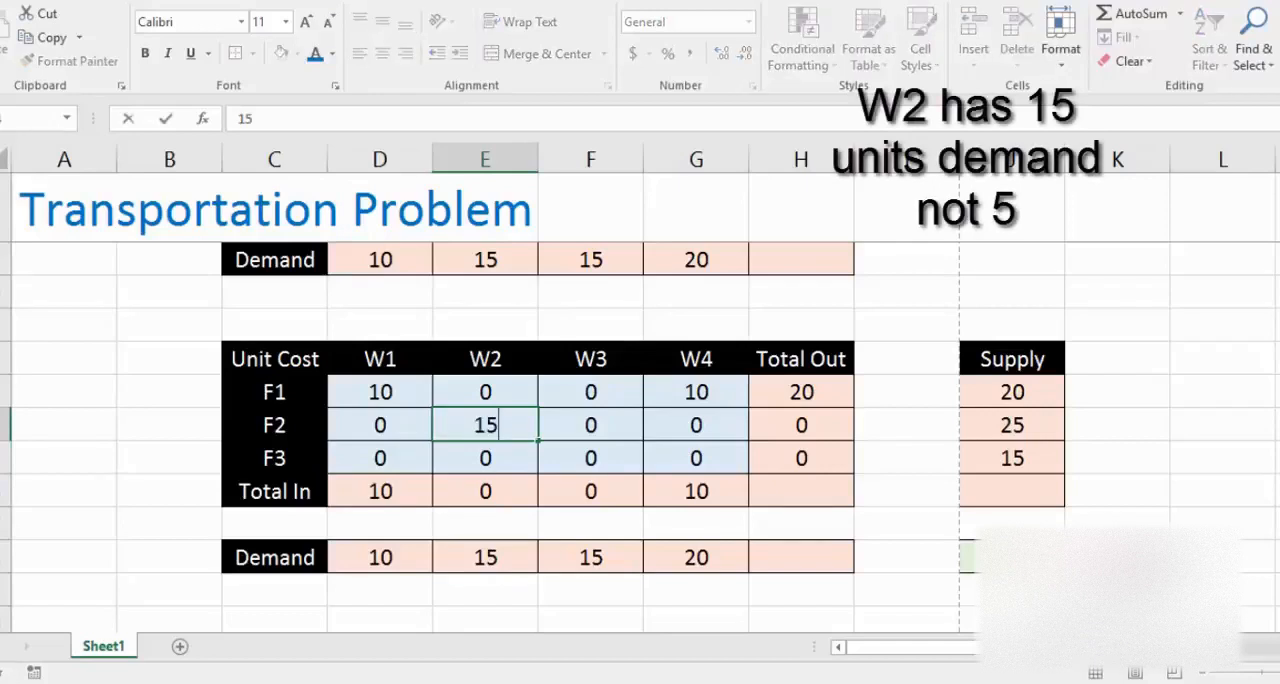
# Step: Enter 10 as the number of units shipped from F2 to W3 in F24
pyautogui.press('Right')
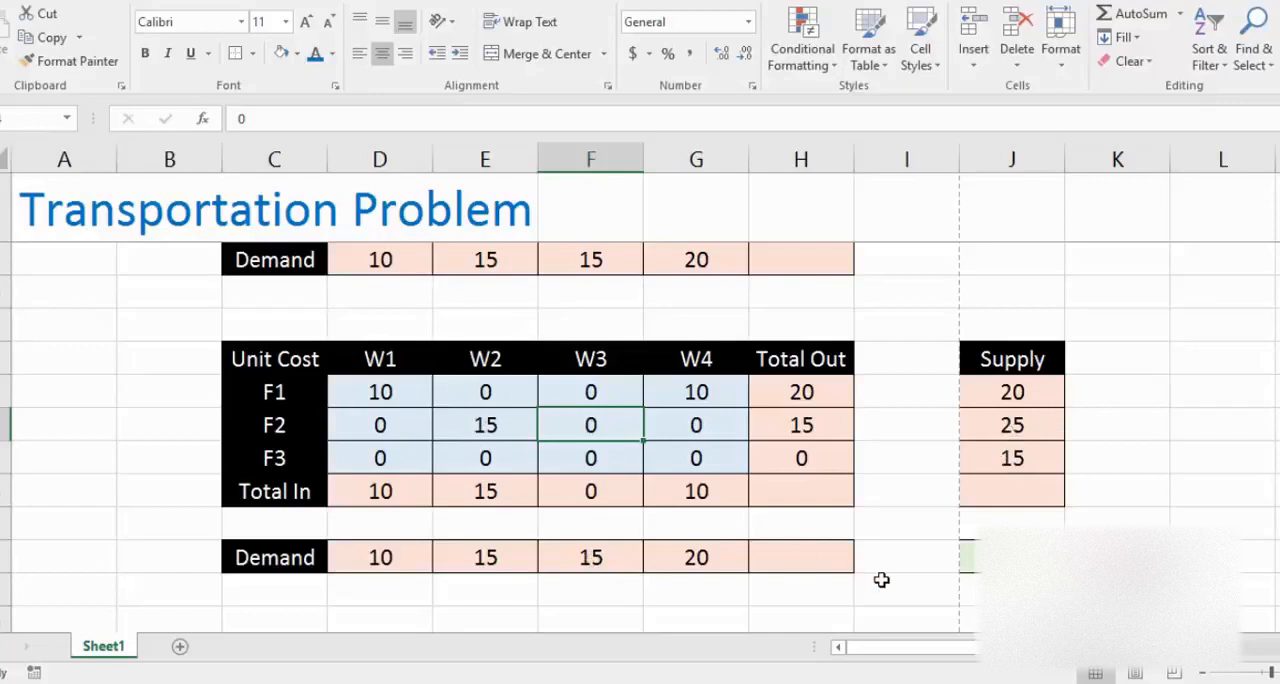
pyautogui.write('1')
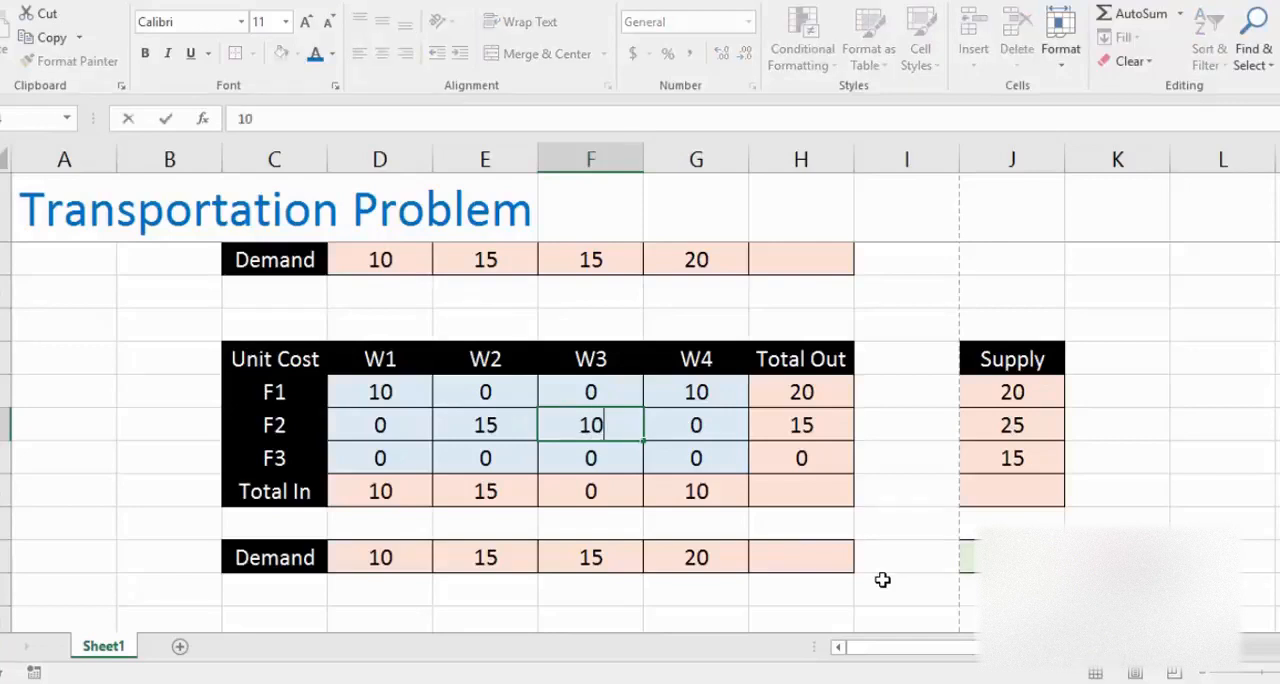
pyautogui.press('Return')
pyautogui.press('Left')
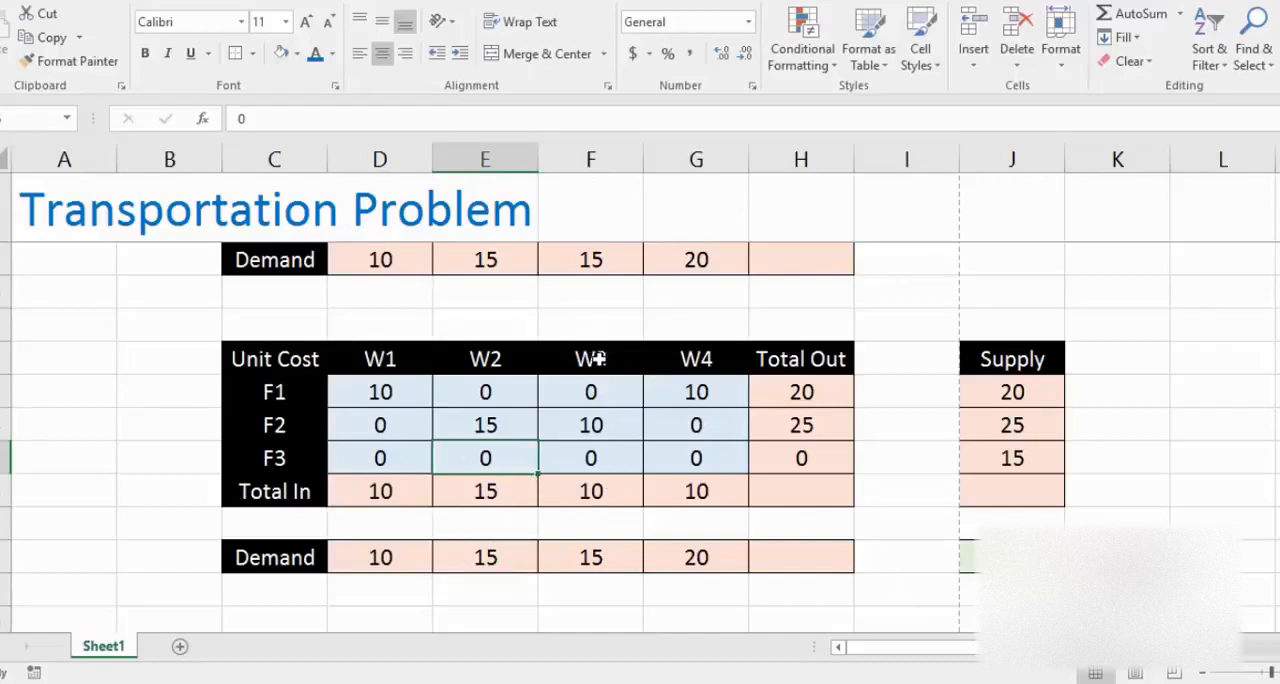
# Step: Allocate 5 units from F3 to W3 and 10 units from F3 to W4, then check the Total Cost formula in J28
pyautogui.click(594, 457)
pyautogui.write('5')
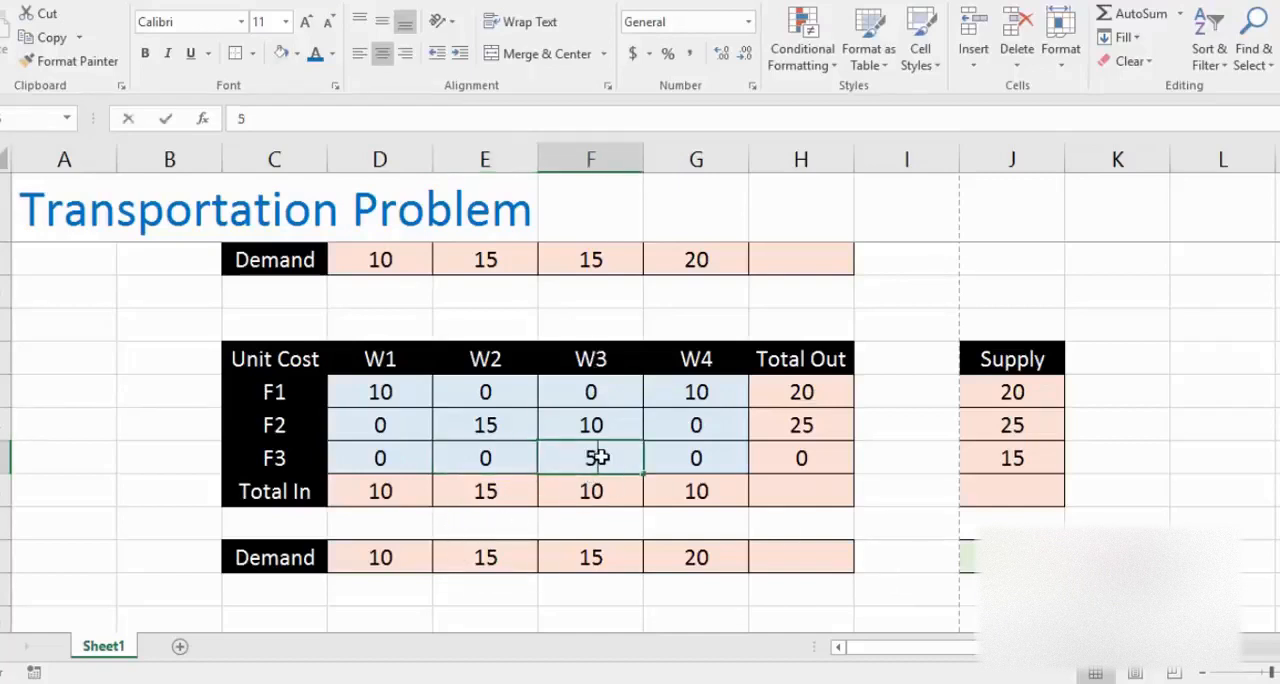
pyautogui.press('Tab')
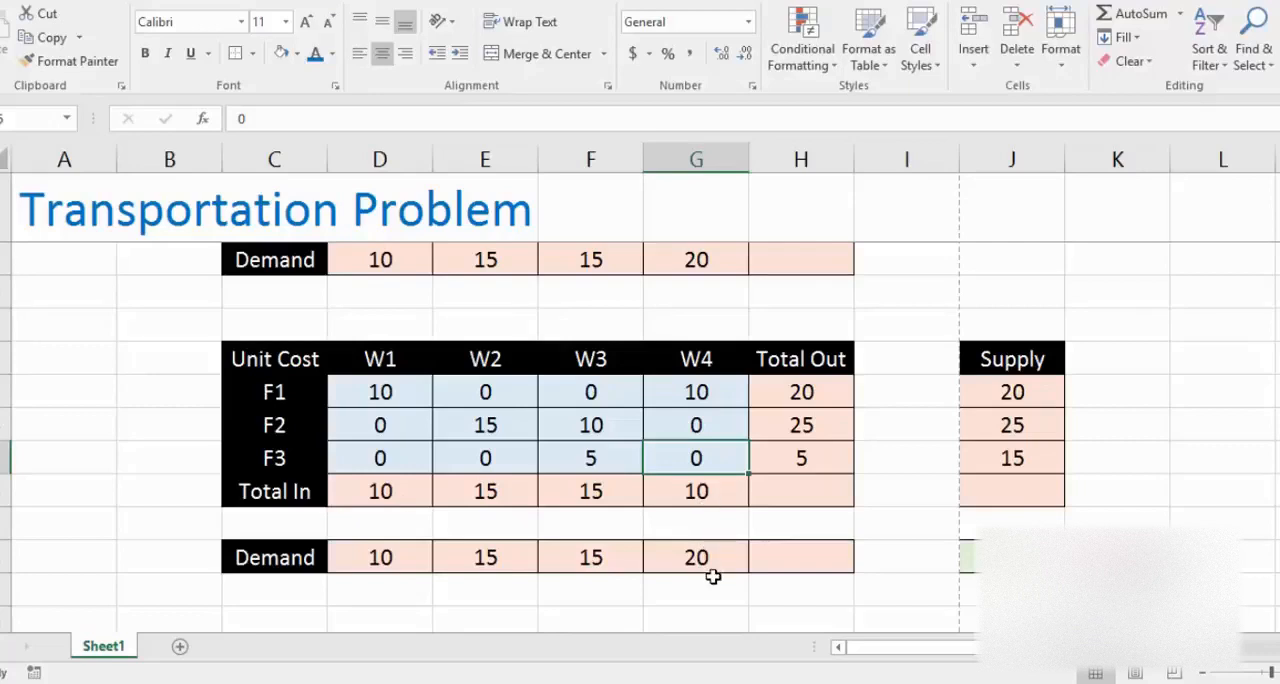
pyautogui.write('10')
pyautogui.press('Return')
pyautogui.press('Left')
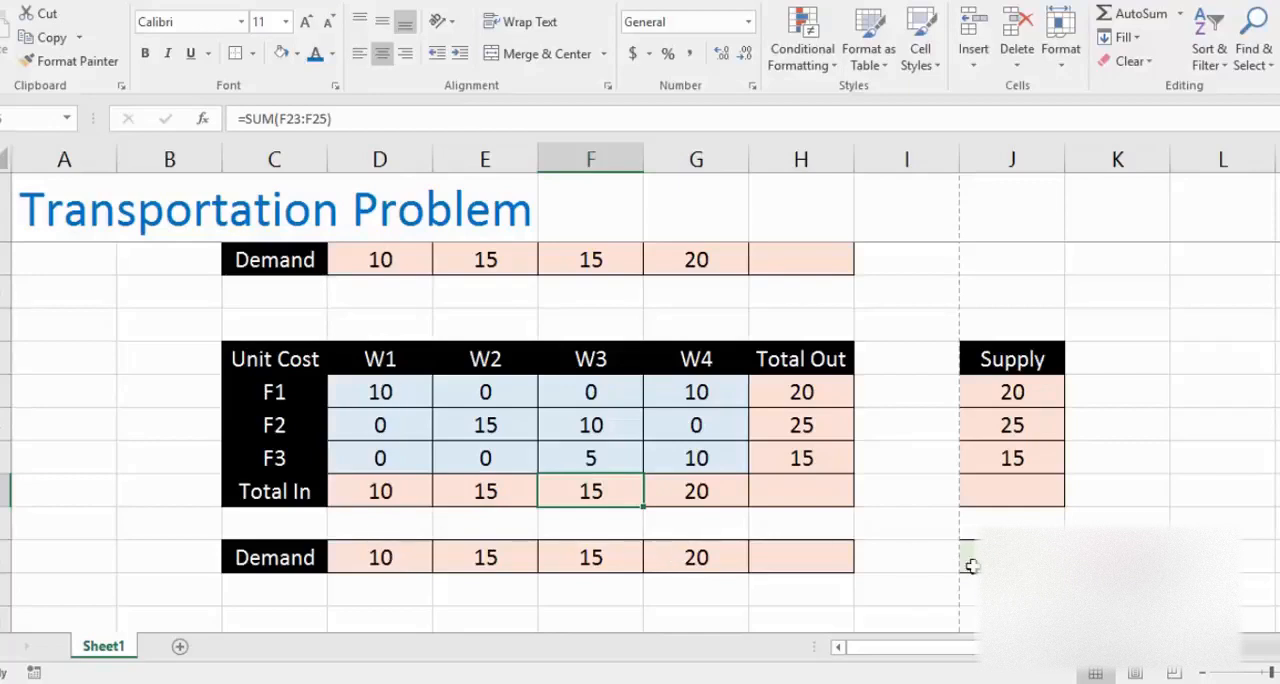
pyautogui.click(1010, 557)
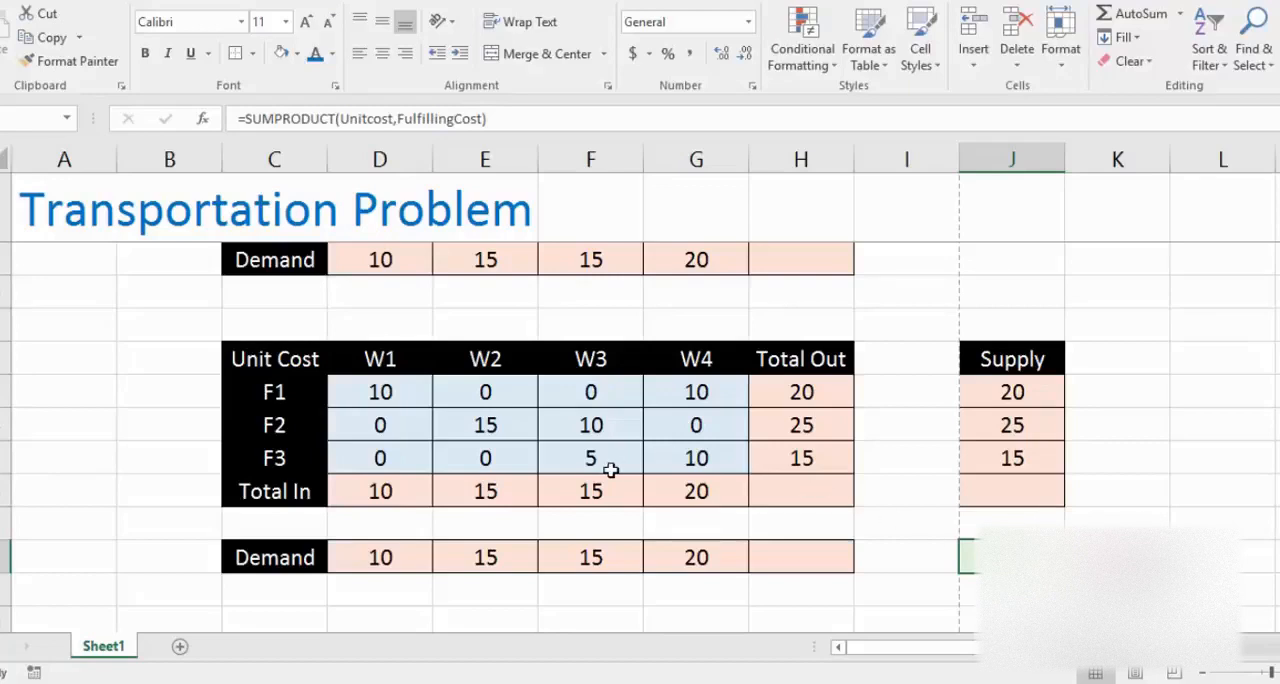
# Step: Reset all allocation cells D23:G25 of the lower table to 0 in a single entry and deselect the range
pyautogui.press('Up')
pyautogui.press('Up')
pyautogui.press('Up')
pyautogui.press('Up')
pyautogui.press('Up')
pyautogui.press('Left')
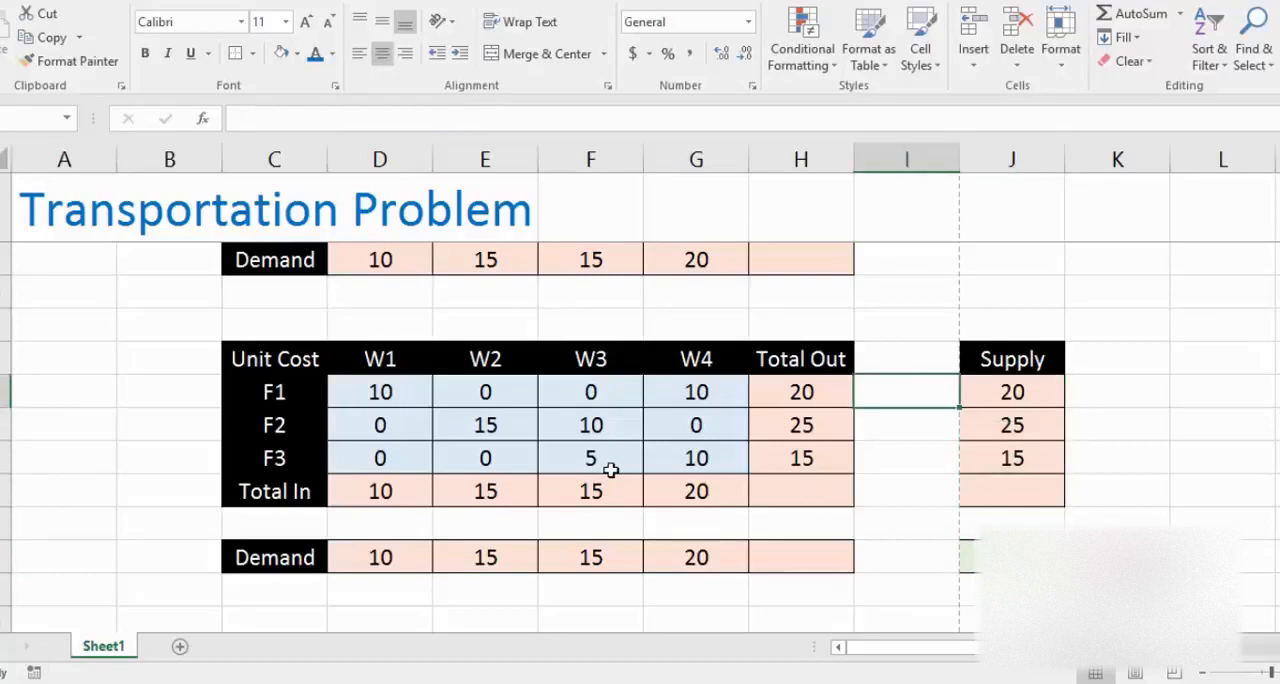
pyautogui.press('Left')
pyautogui.press('Left')
pyautogui.press('Left')
pyautogui.press('Left')
pyautogui.press('Left')
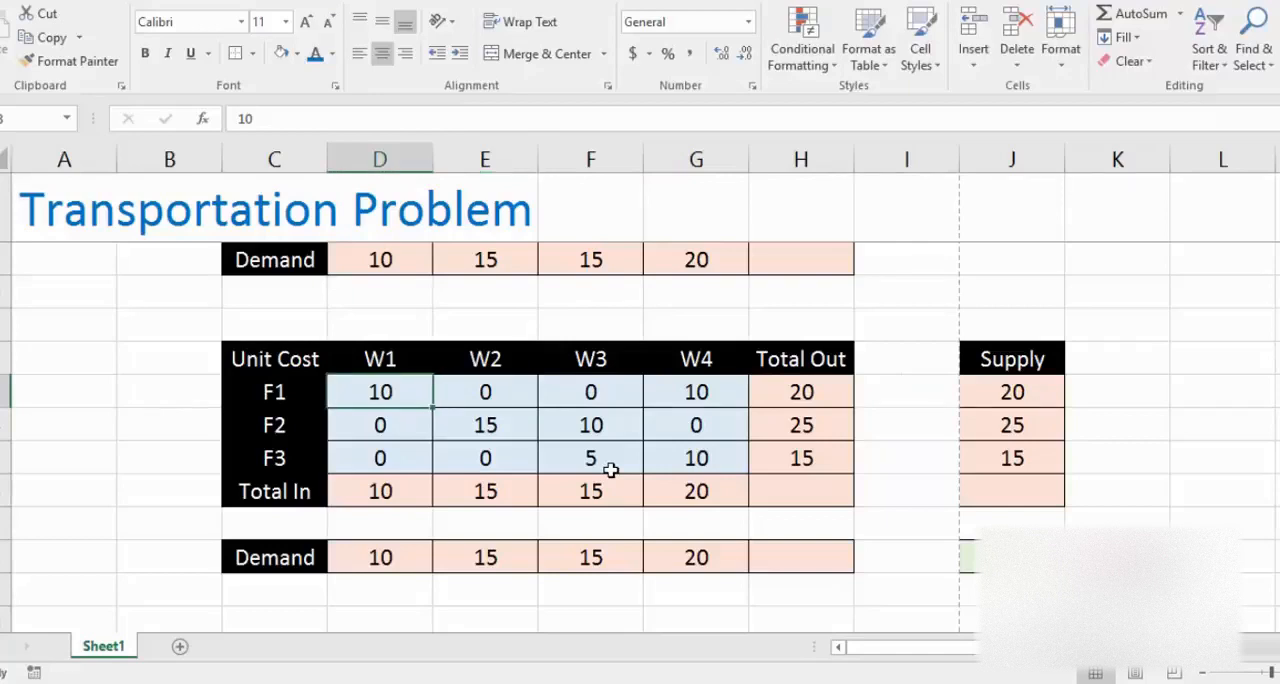
pyautogui.hotkey('shift', 'Right')
pyautogui.hotkey('shift', 'Right')
pyautogui.hotkey('shift', 'Right')
pyautogui.hotkey('shift', 'Down')
pyautogui.hotkey('shift', 'Down')
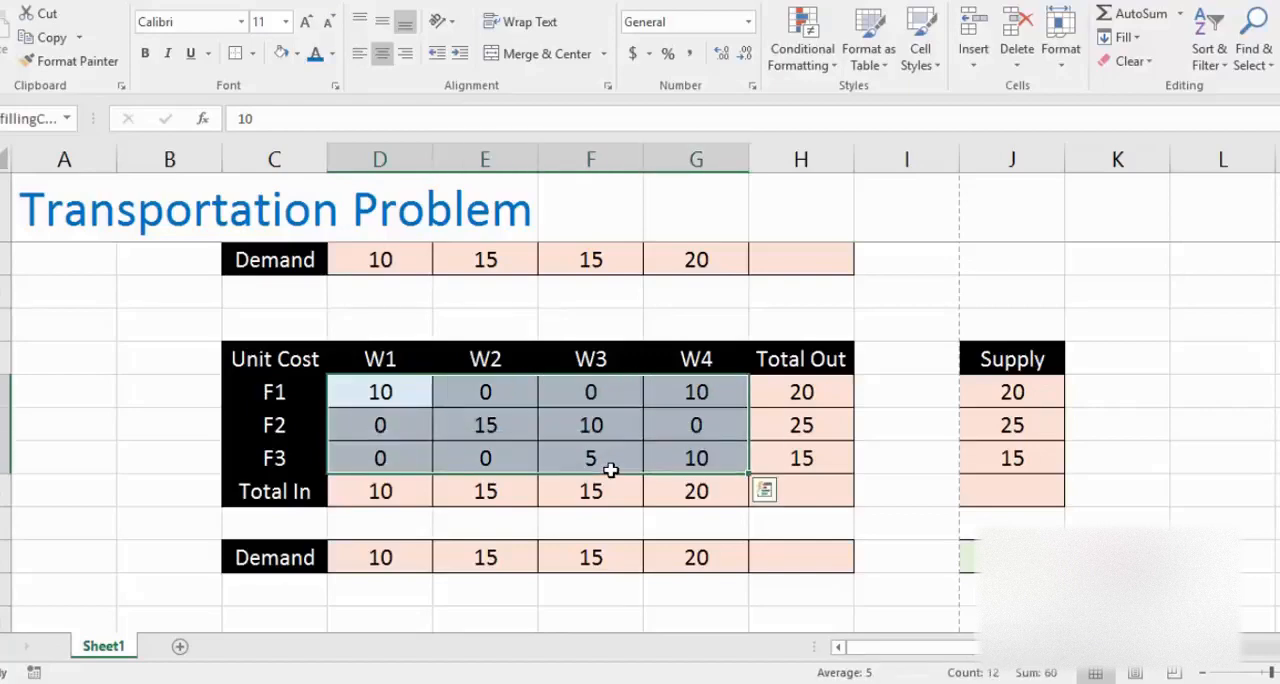
pyautogui.write('0')
pyautogui.hotkey('ctrl', 'Return')
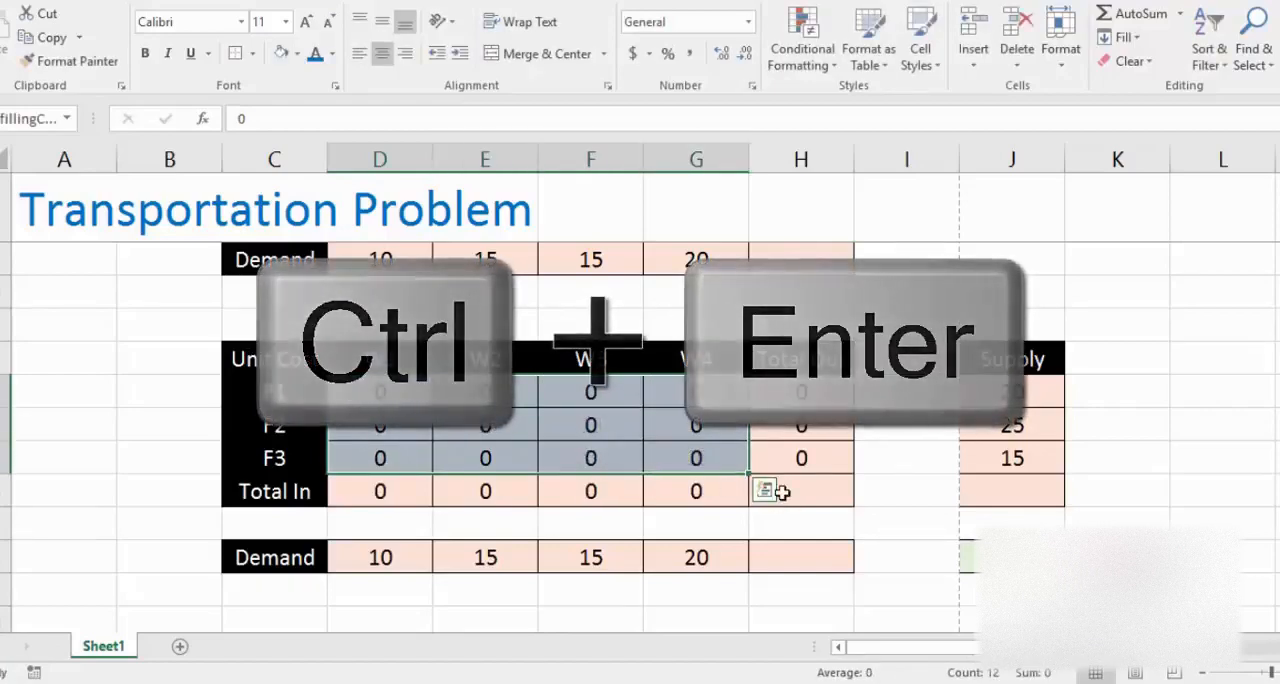
pyautogui.click(781, 491)
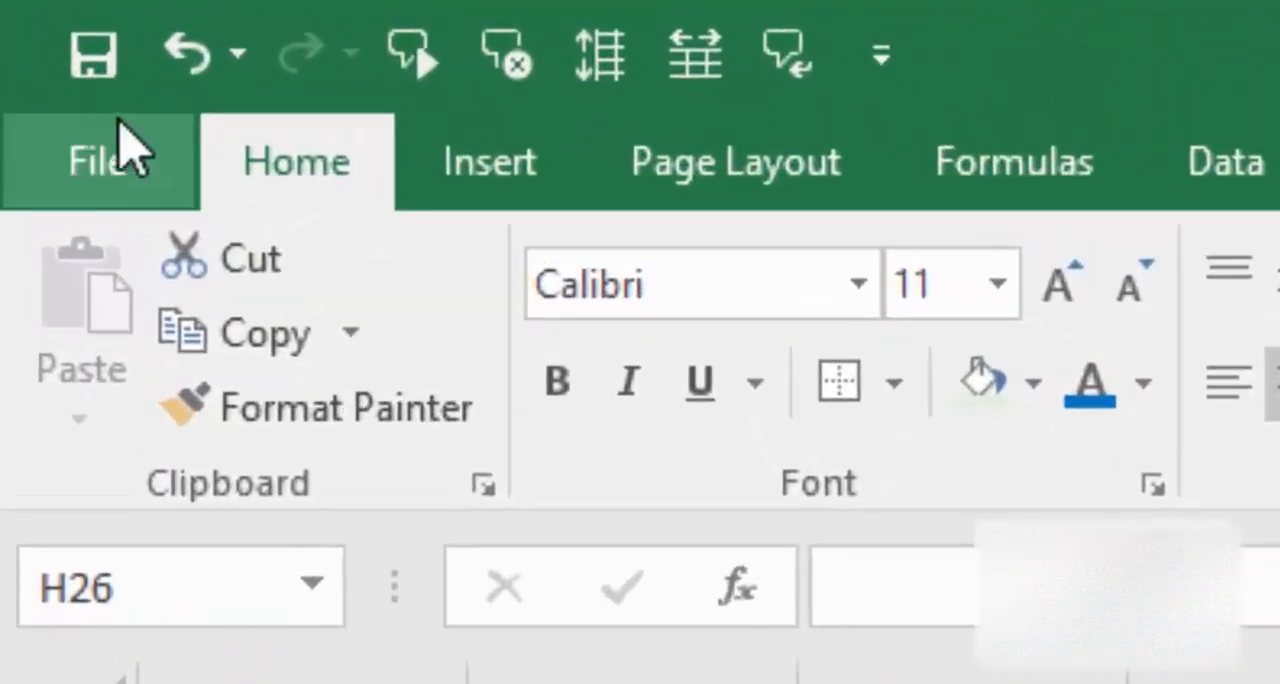
# Step: Enable the Solver Add-in from the Excel add-ins list in the program options
pyautogui.click(112, 168)
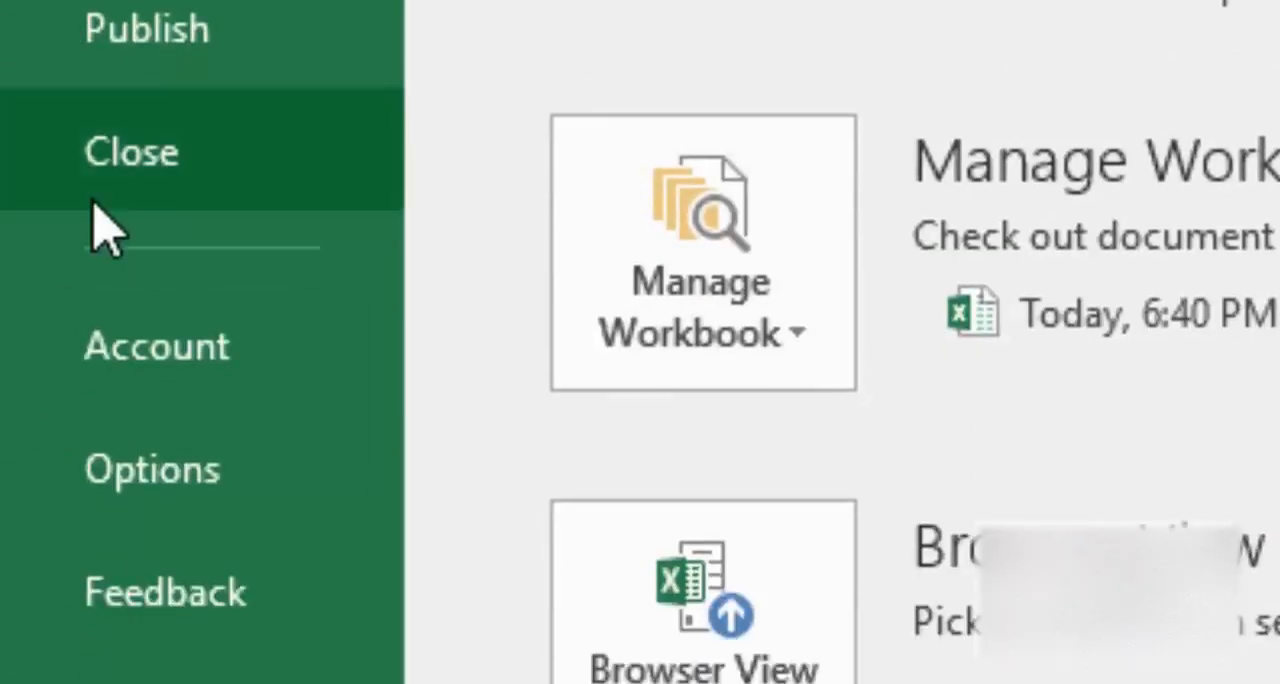
pyautogui.click(140, 462)
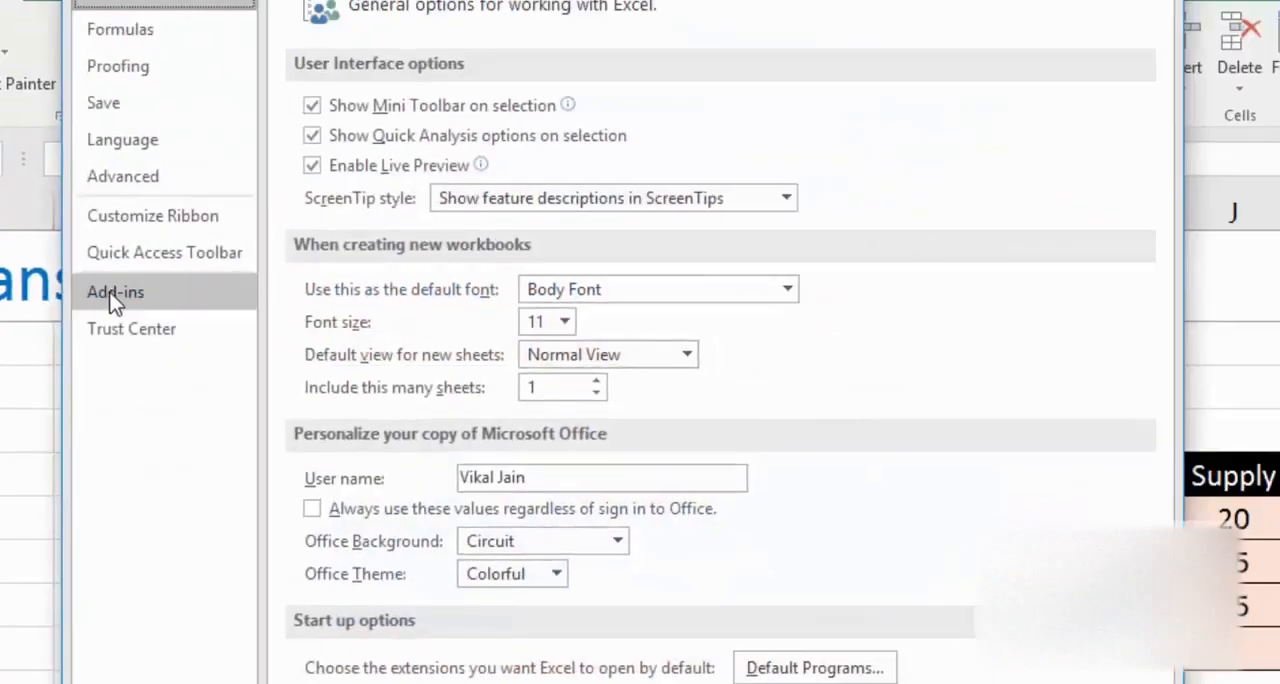
pyautogui.click(113, 300)
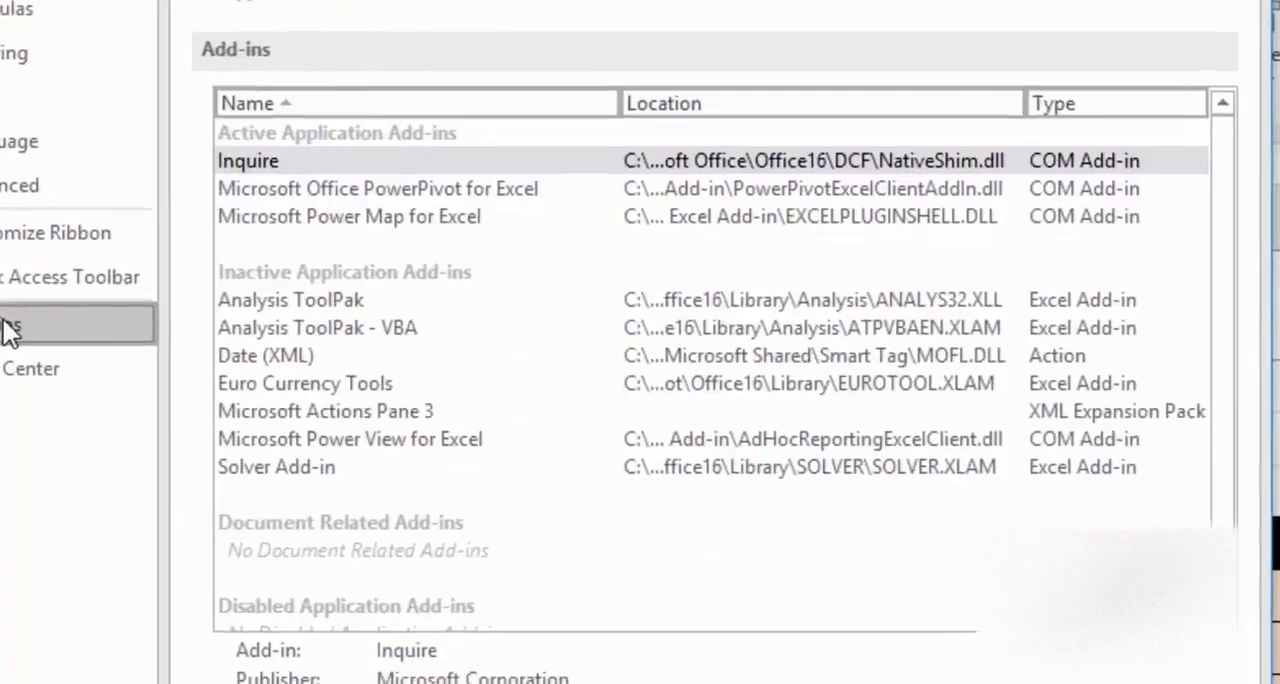
pyautogui.click(255, 486)
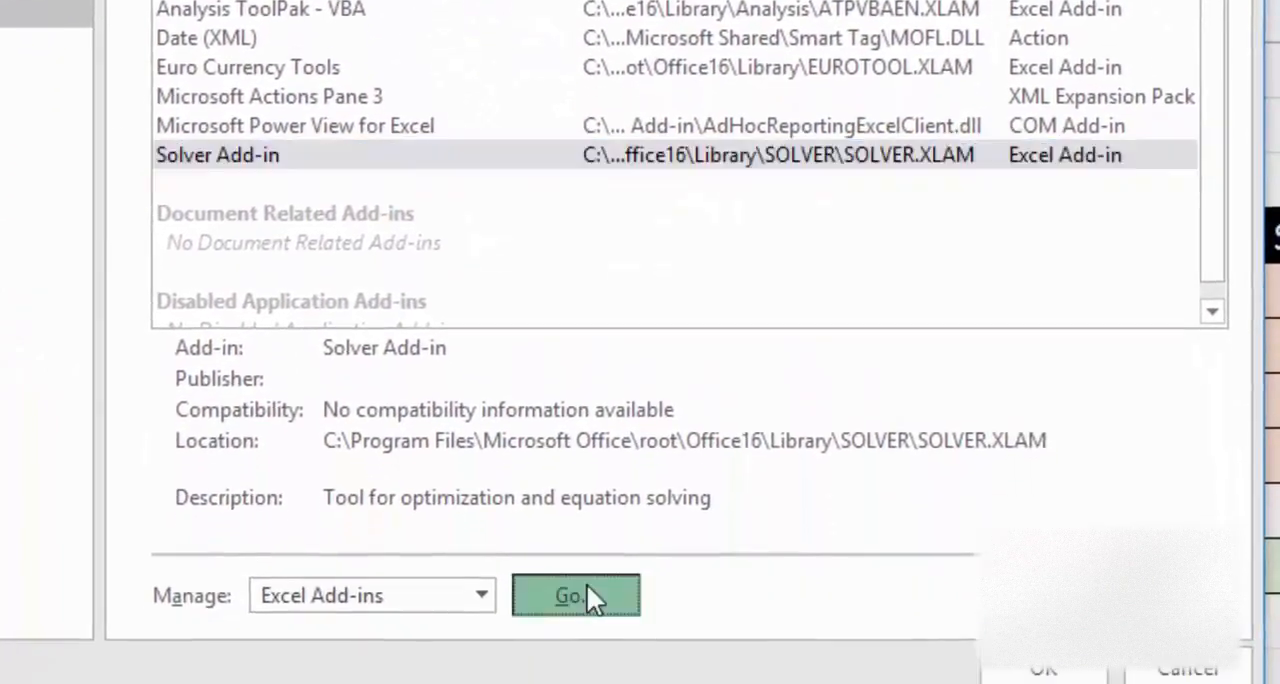
pyautogui.click(586, 517)
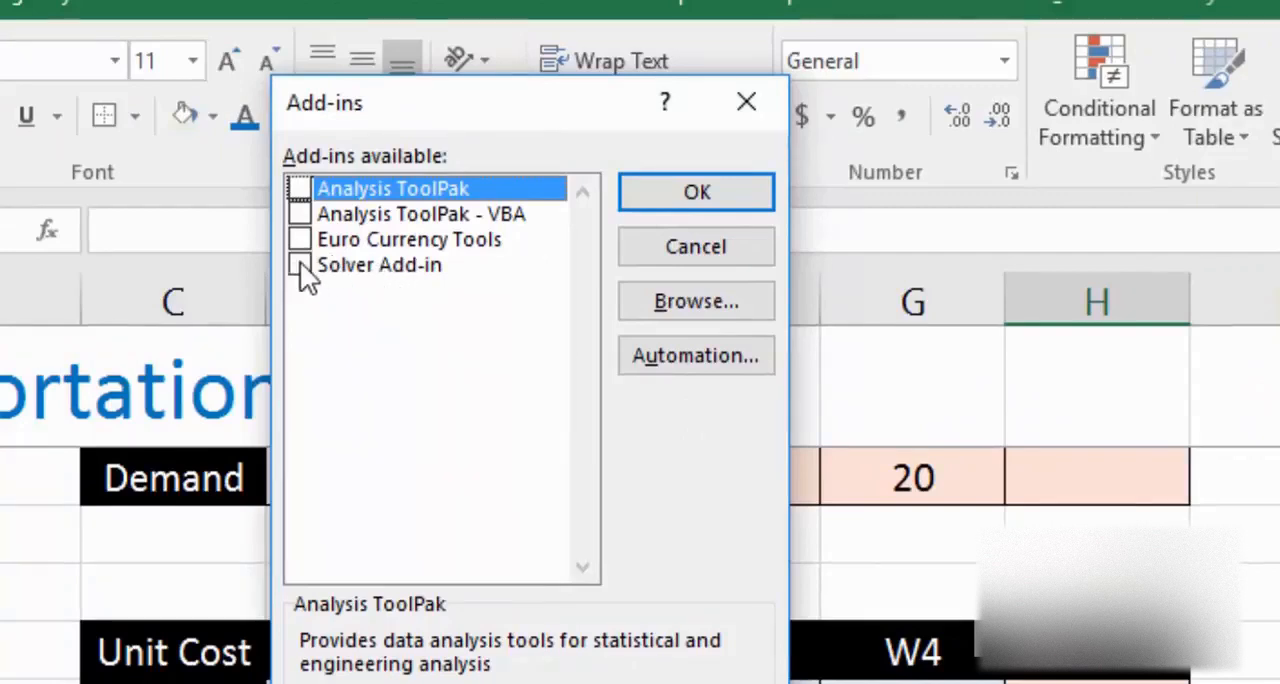
pyautogui.click(305, 266)
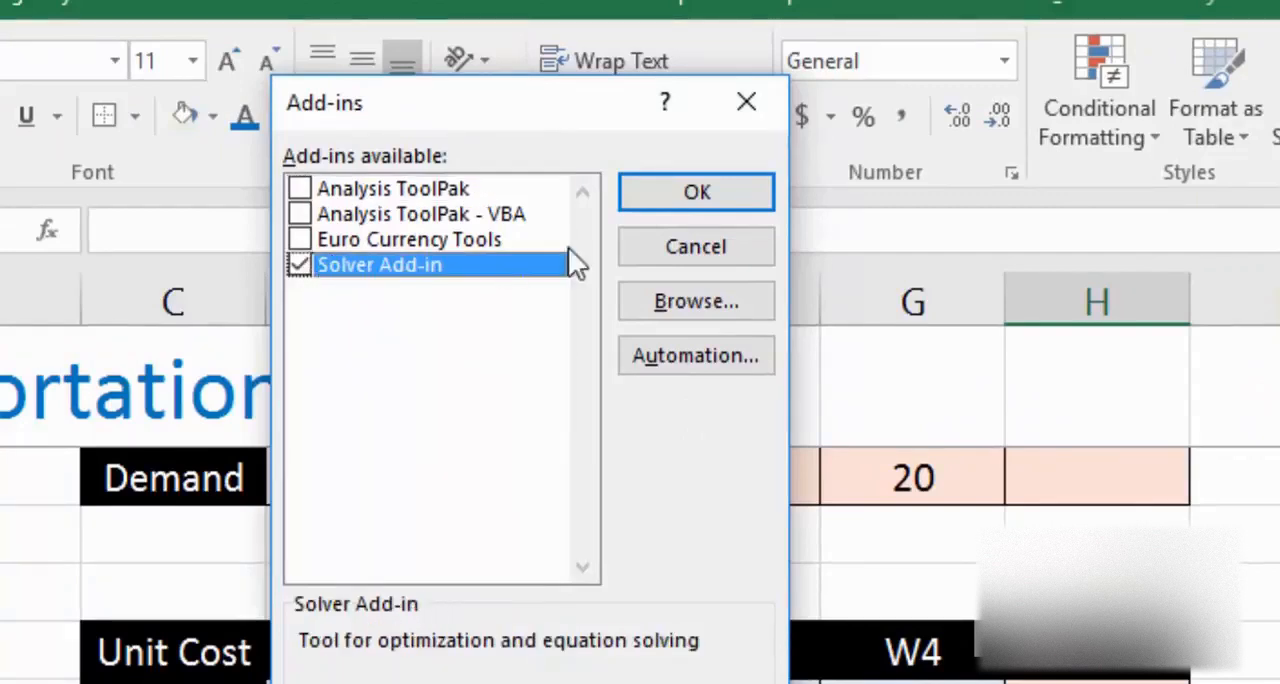
pyautogui.click(686, 203)
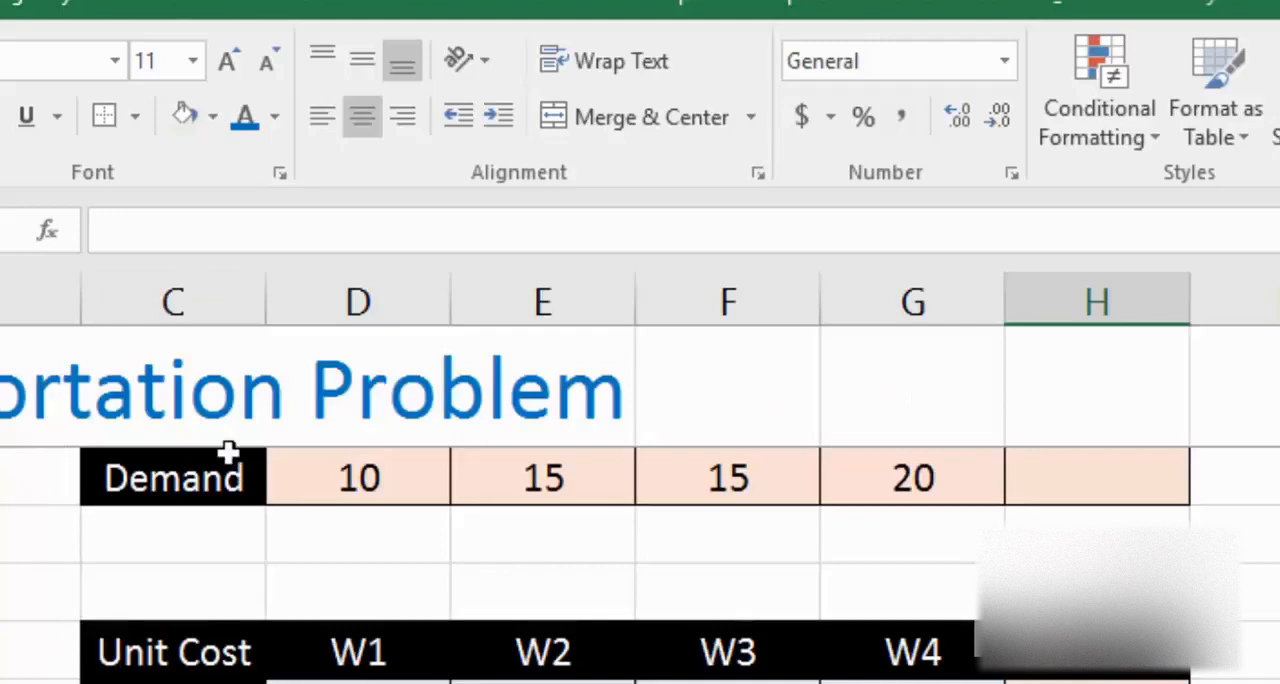
# Step: Start Solver and set the Total Cost cell J28 as the objective
pyautogui.click(305, 3)
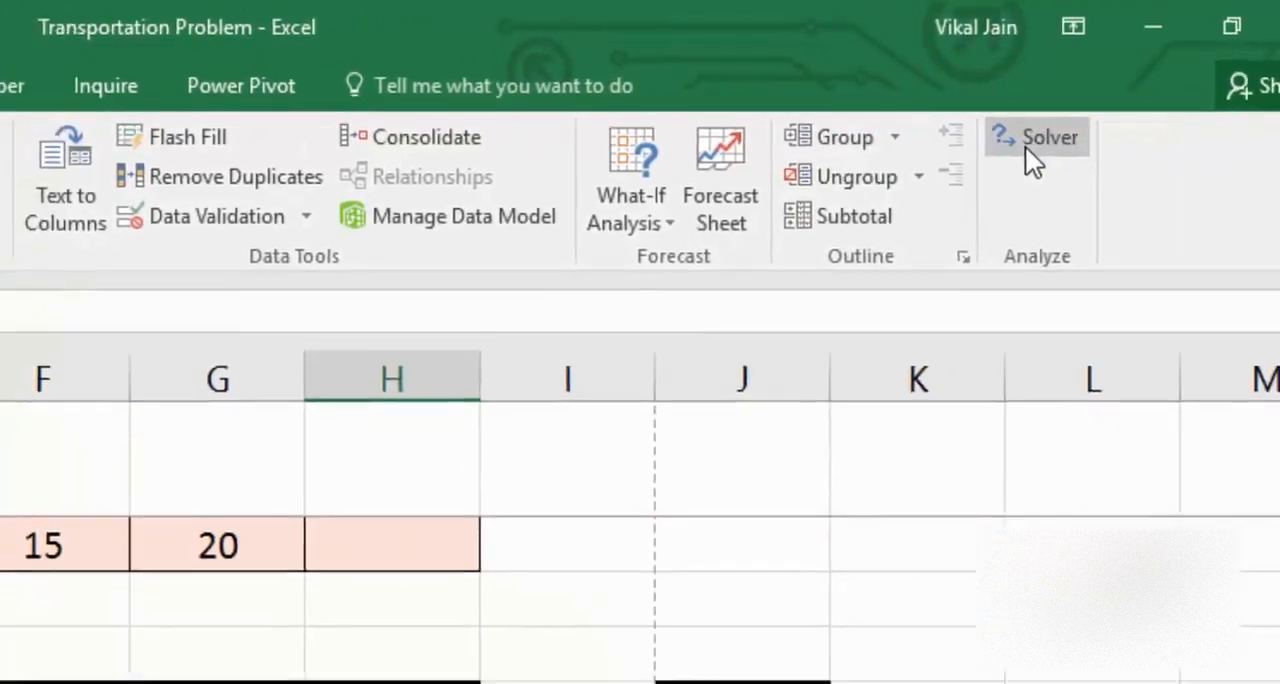
pyautogui.click(1015, 152)
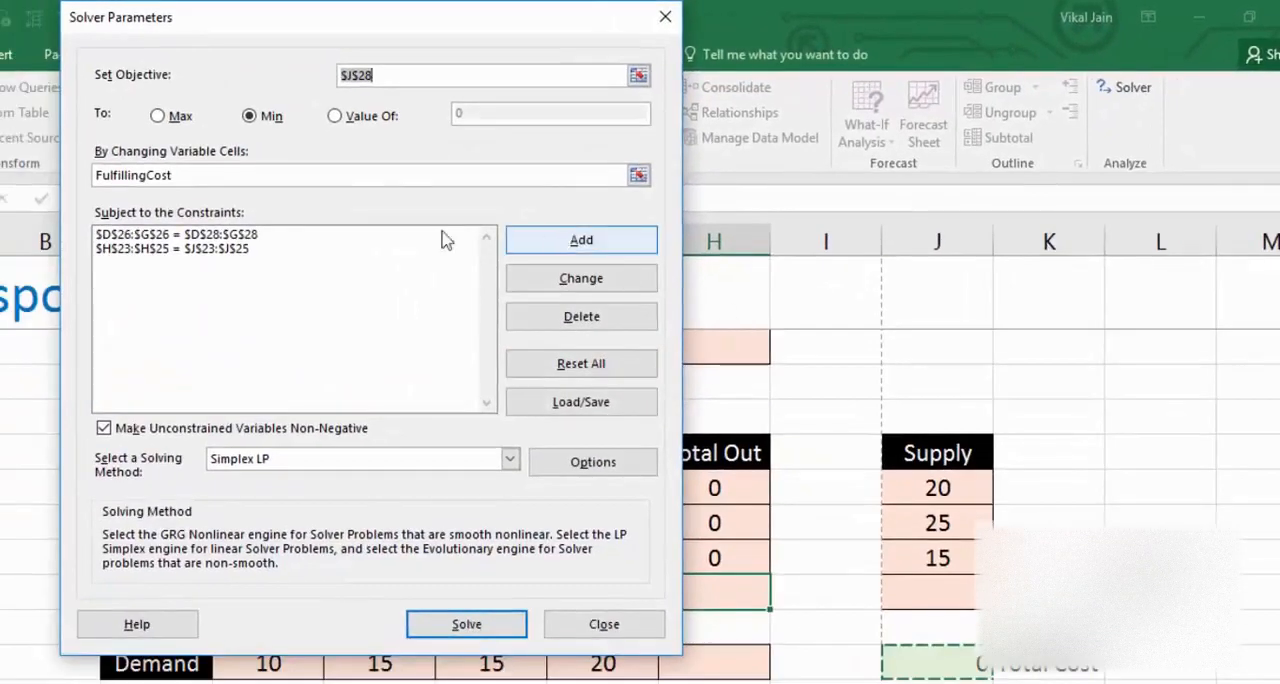
pyautogui.moveTo(425, 20); pyautogui.dragTo(203, 193)
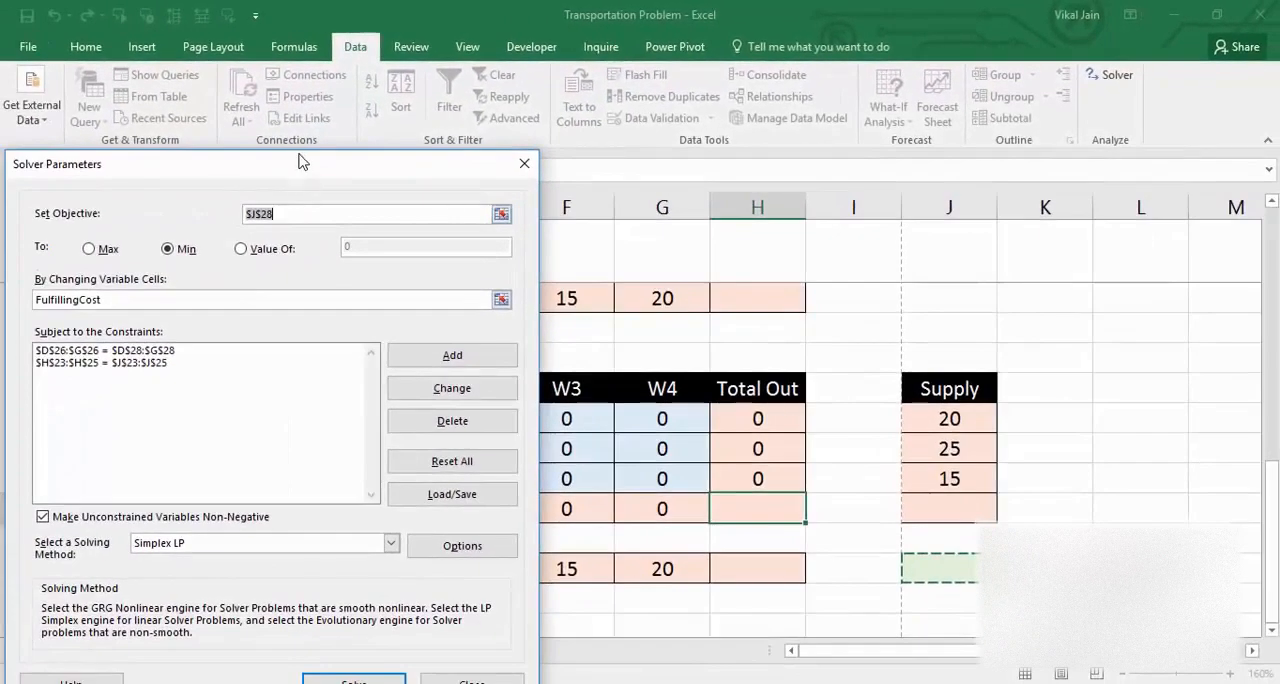
pyautogui.moveTo(303, 162); pyautogui.dragTo(415, 369)
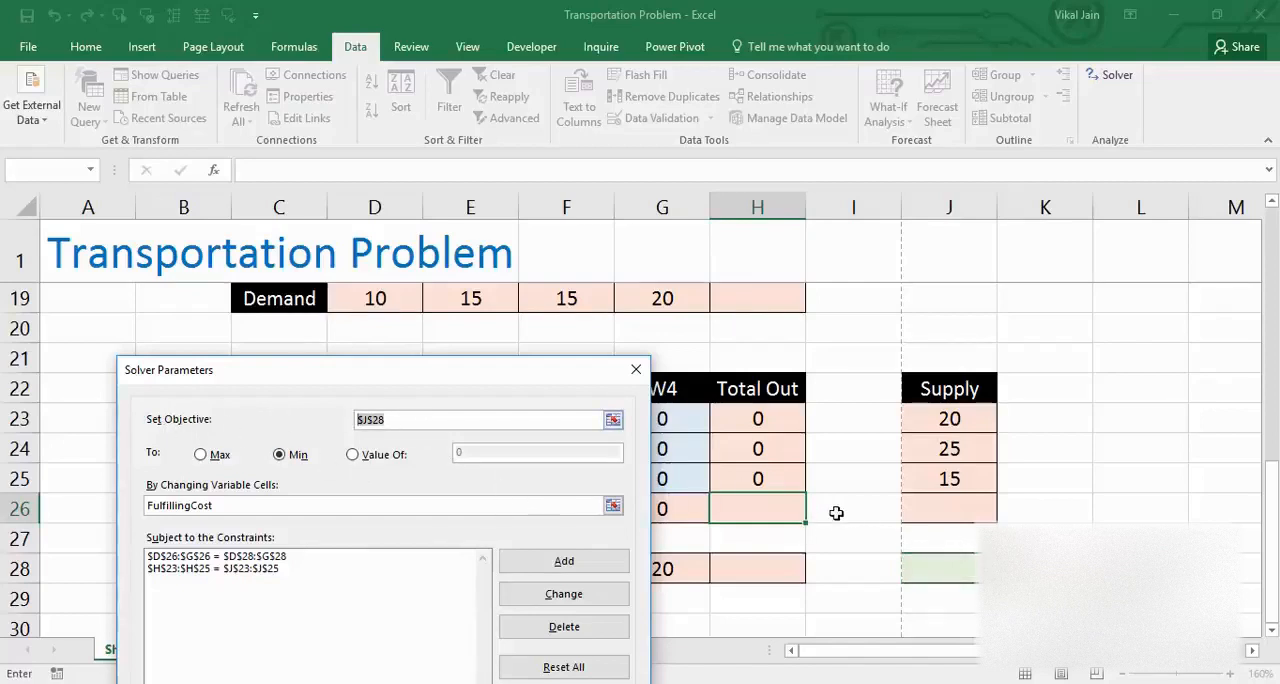
pyautogui.click(918, 564)
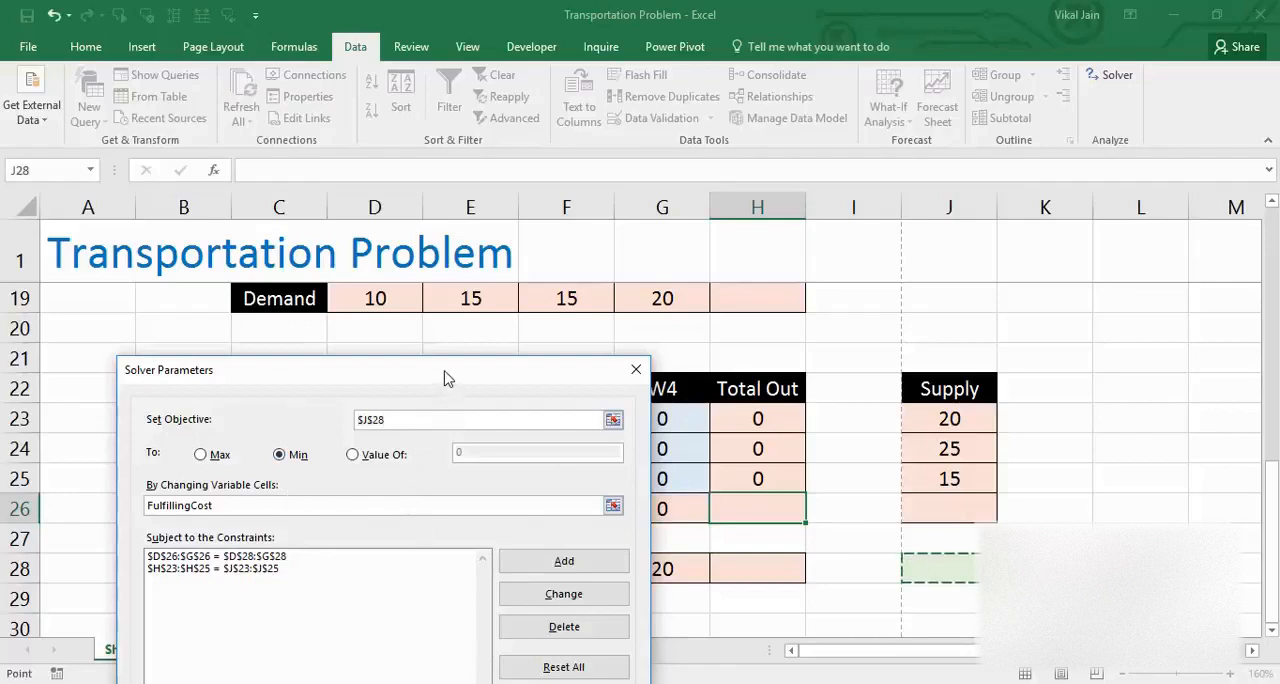
pyautogui.moveTo(447, 378); pyautogui.dragTo(498, 540)
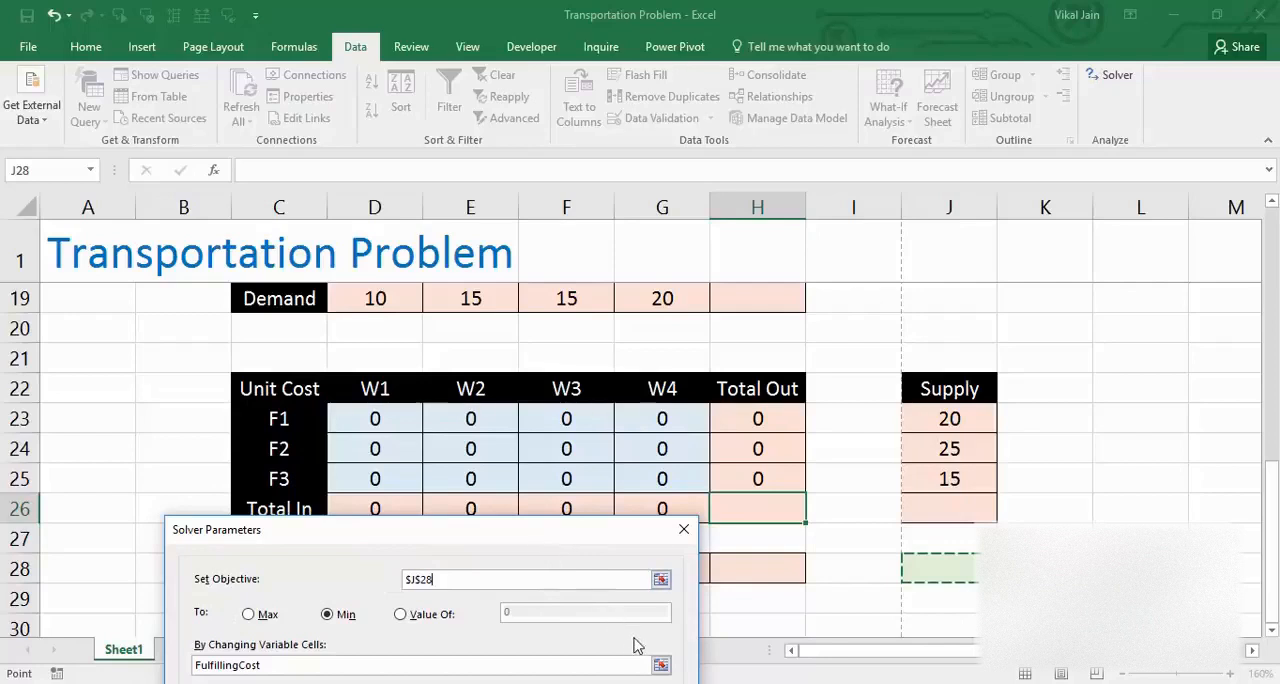
# Step: Set the Solver's changing variable cells to the allocation range D23:G25
pyautogui.click(661, 666)
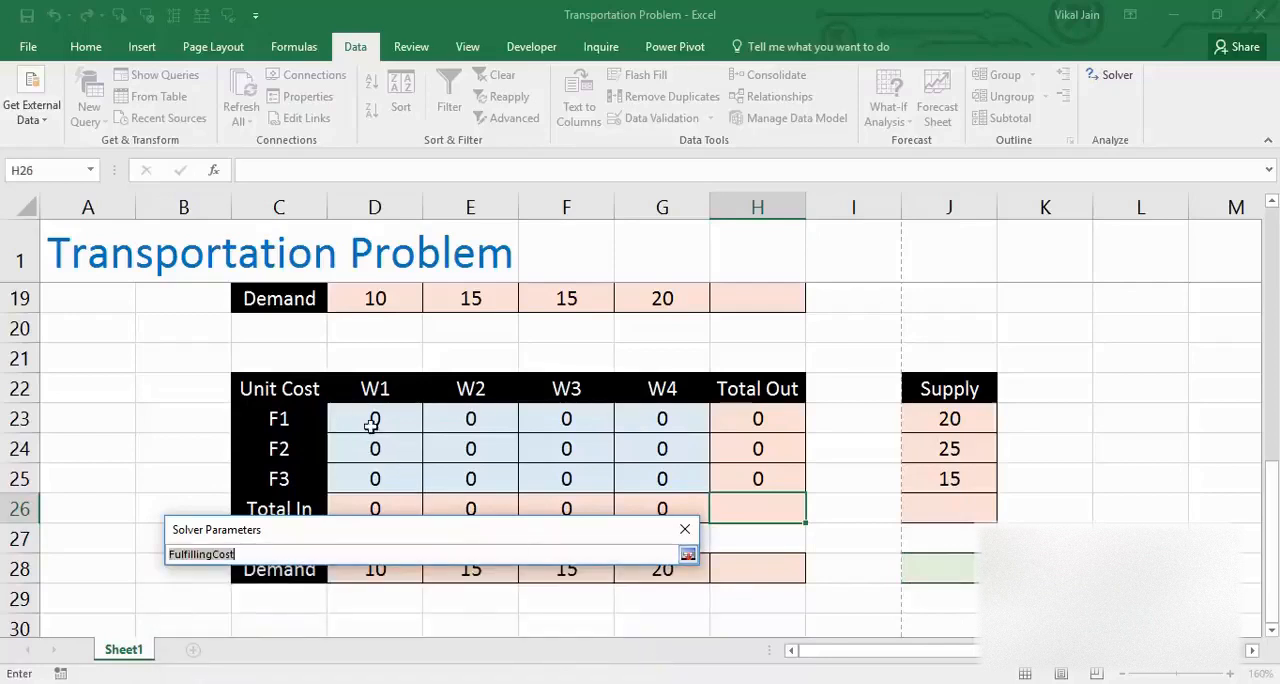
pyautogui.moveTo(371, 425); pyautogui.dragTo(674, 482)
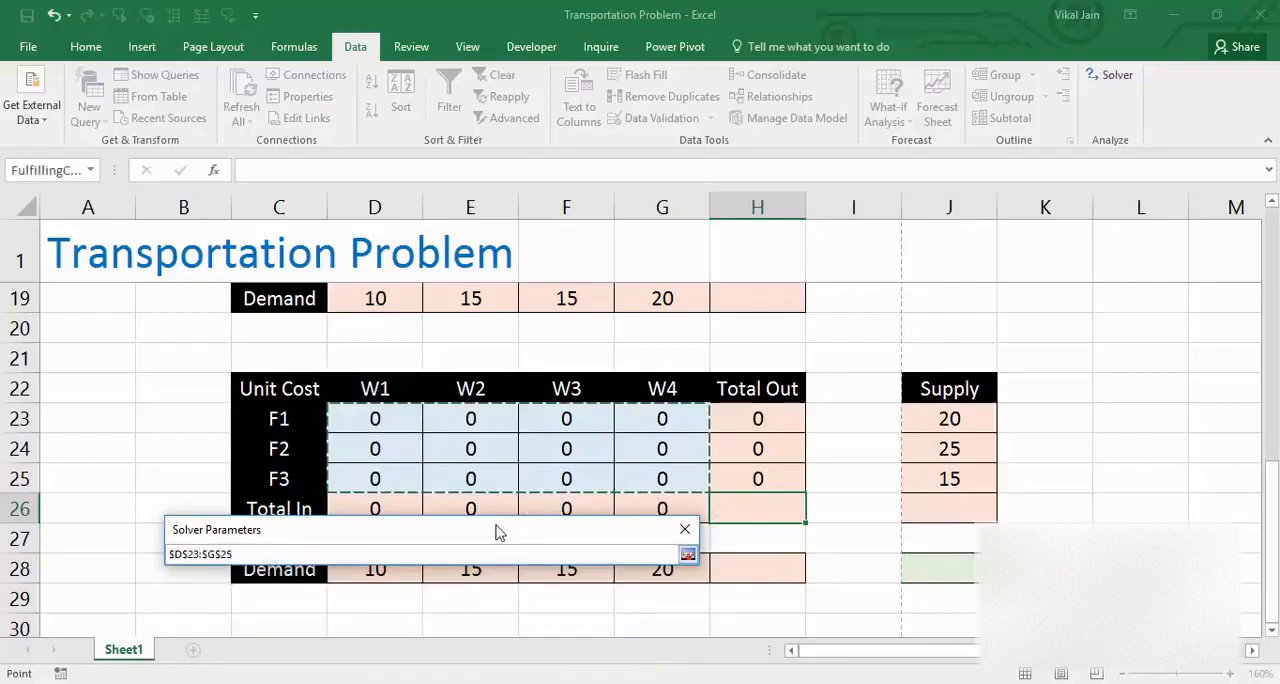
pyautogui.click(688, 555)
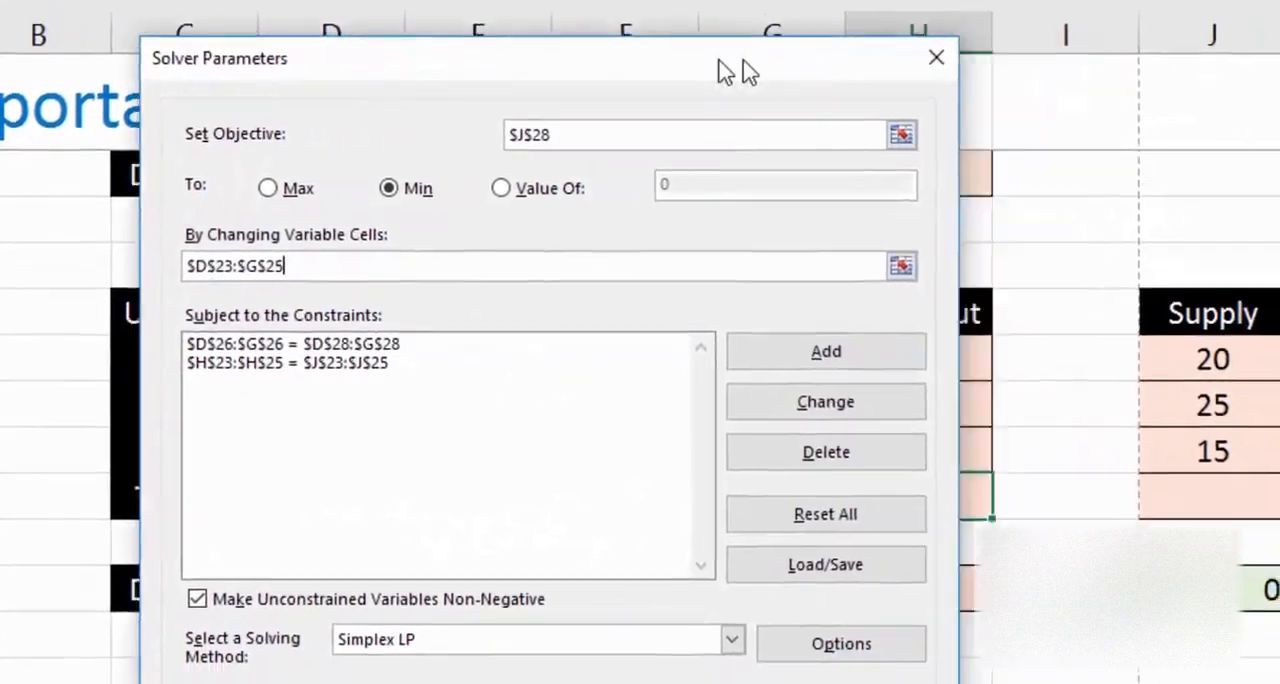
pyautogui.moveTo(740, 72); pyautogui.dragTo(321, 23)
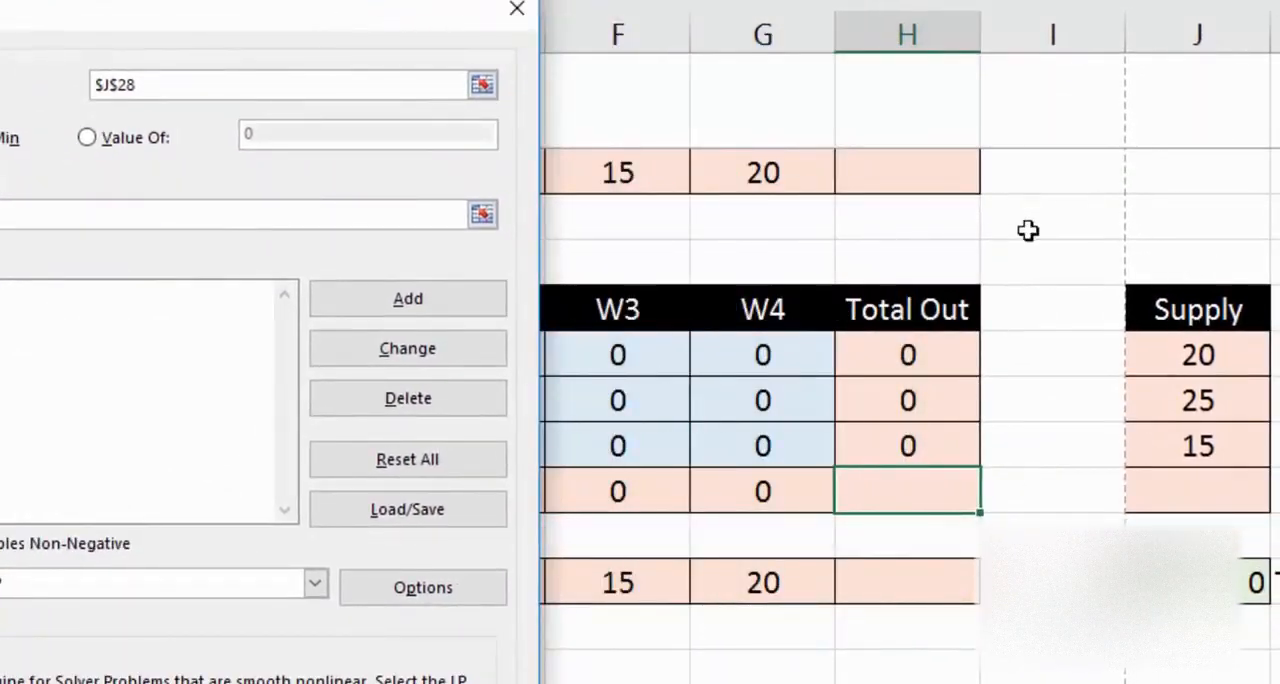
pyautogui.moveTo(262, 14); pyautogui.dragTo(960, 45)
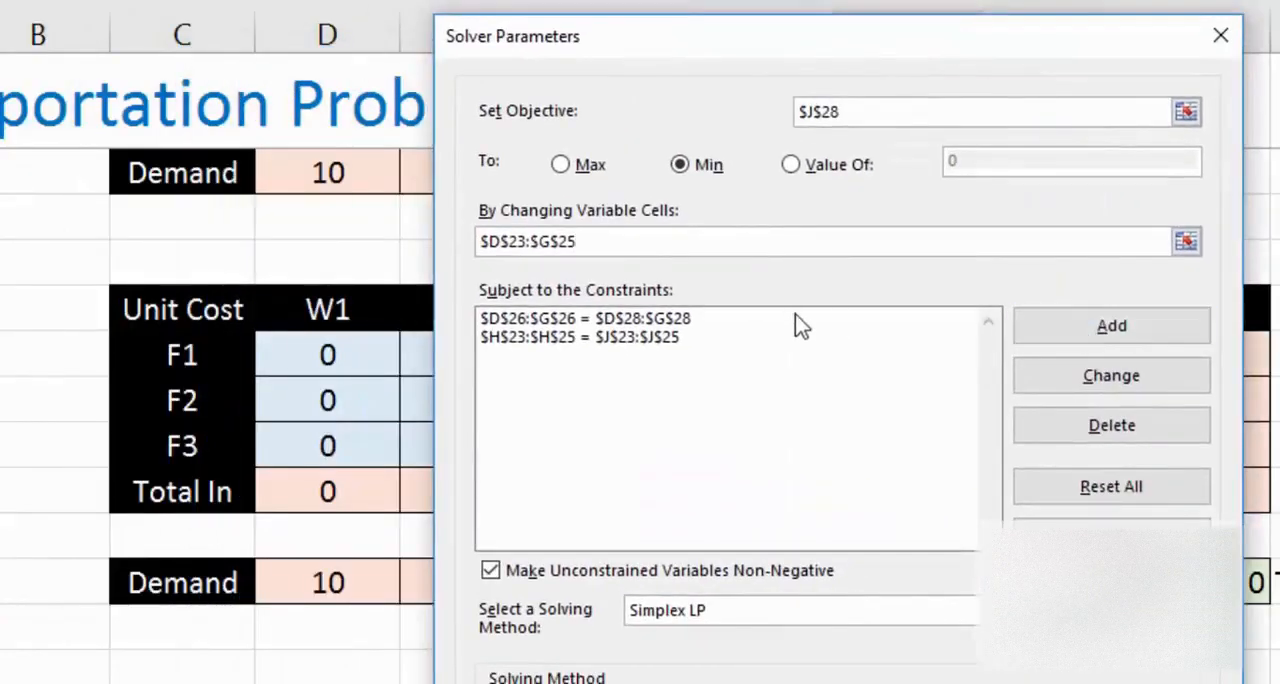
# Step: Delete both existing Solver constraints, the one on the Total In row and the one on the Total Out column
pyautogui.click(633, 326)
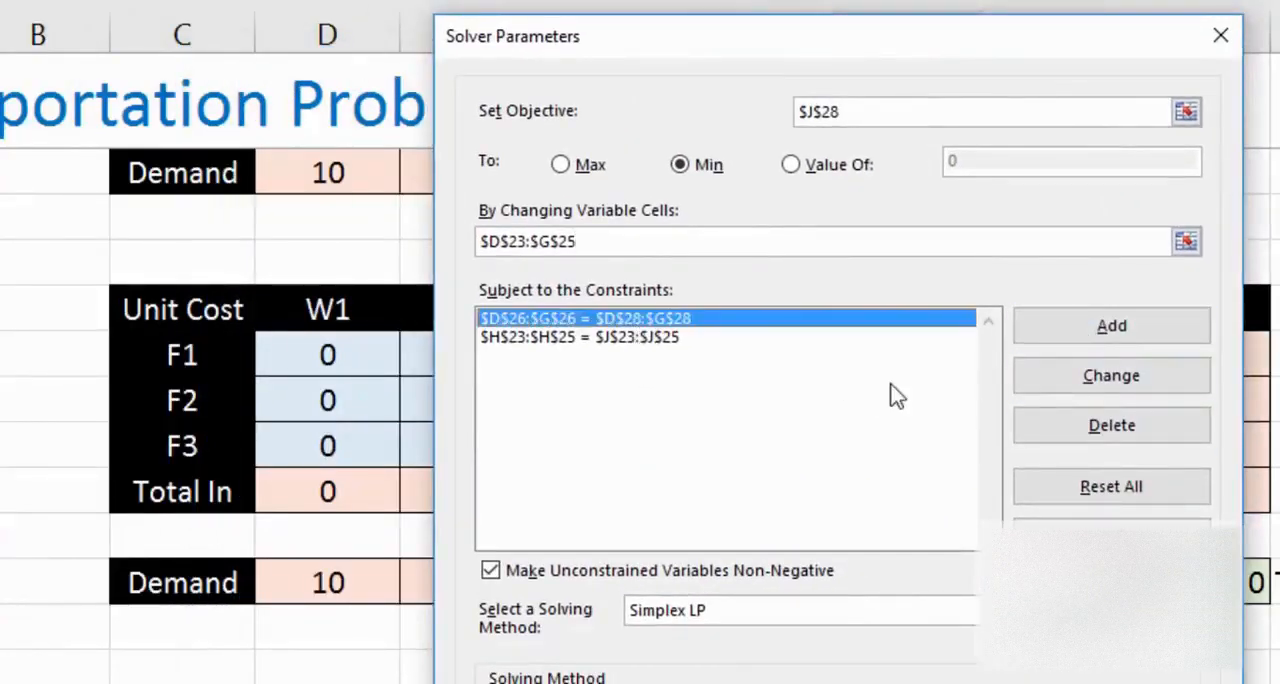
pyautogui.click(1054, 434)
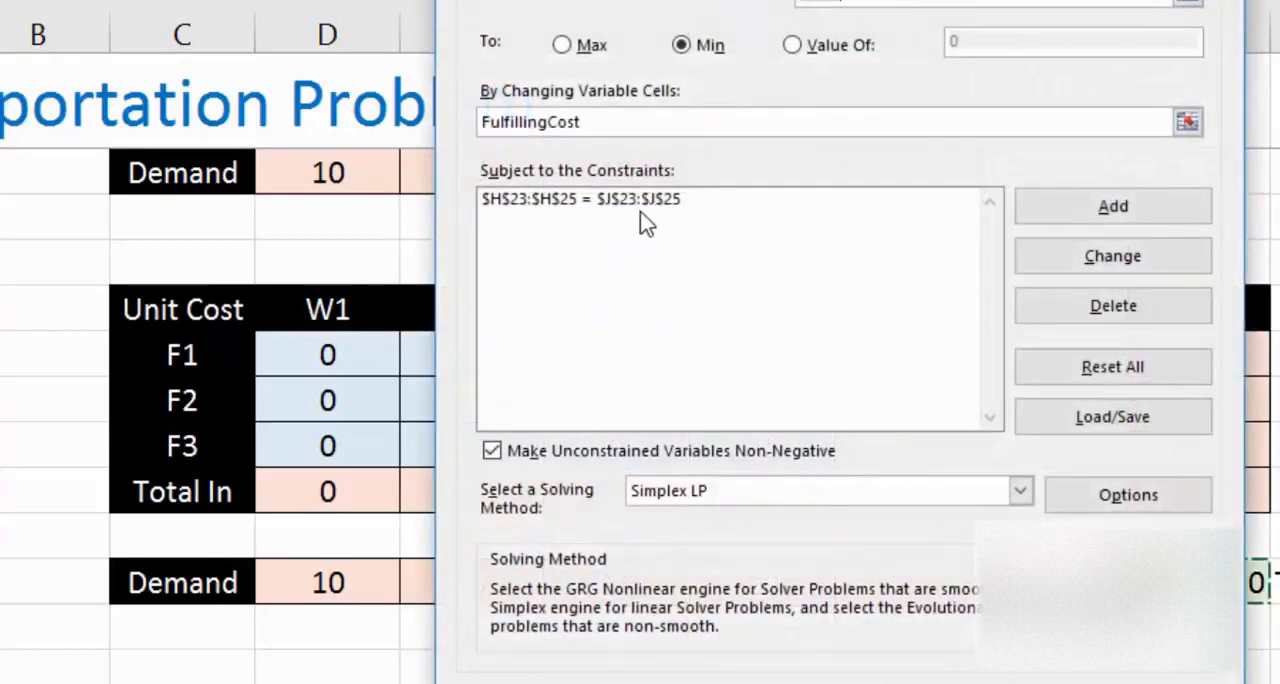
pyautogui.click(641, 212)
pyautogui.click(600, 212)
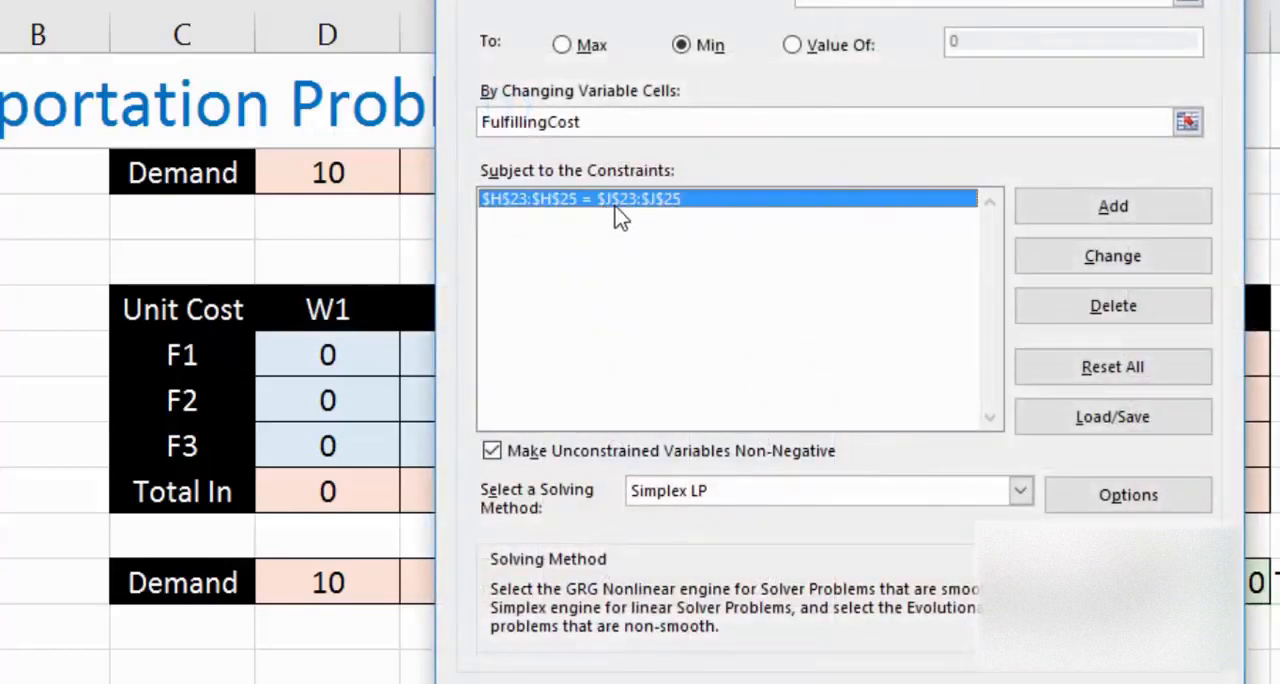
pyautogui.click(1075, 312)
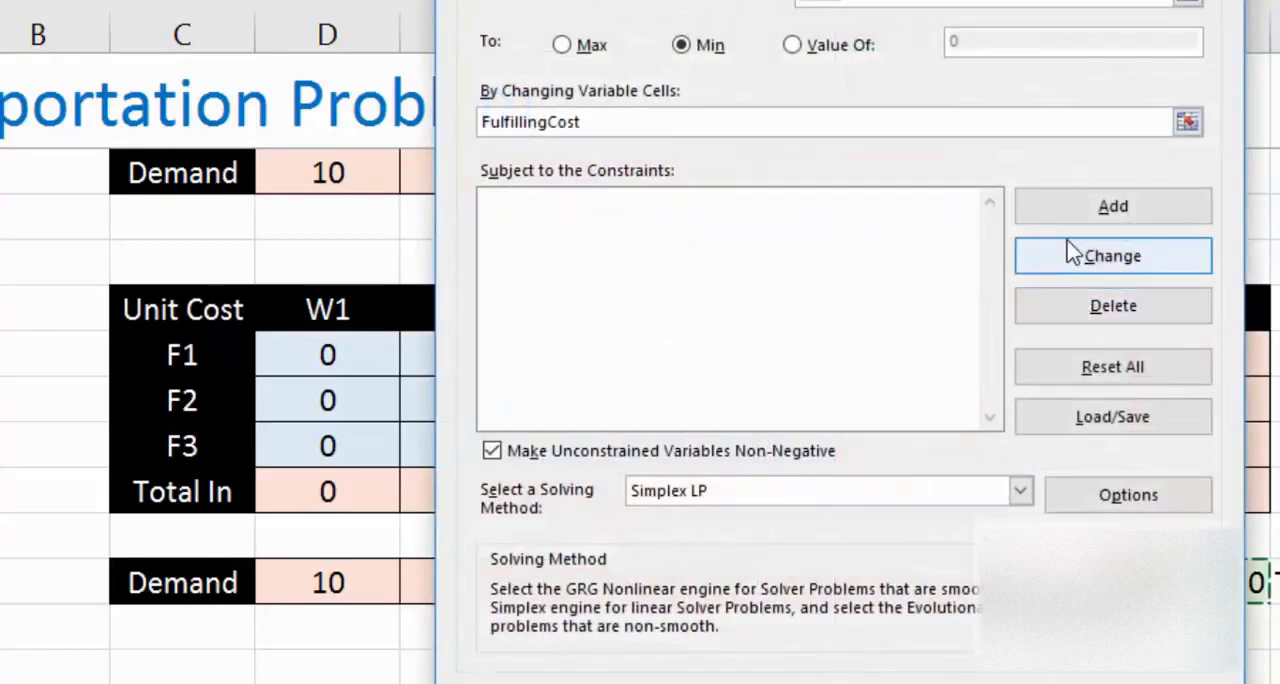
# Step: Add a Solver constraint making Total Out H23:H25 equal to Supply J23:J25
pyautogui.click(1070, 212)
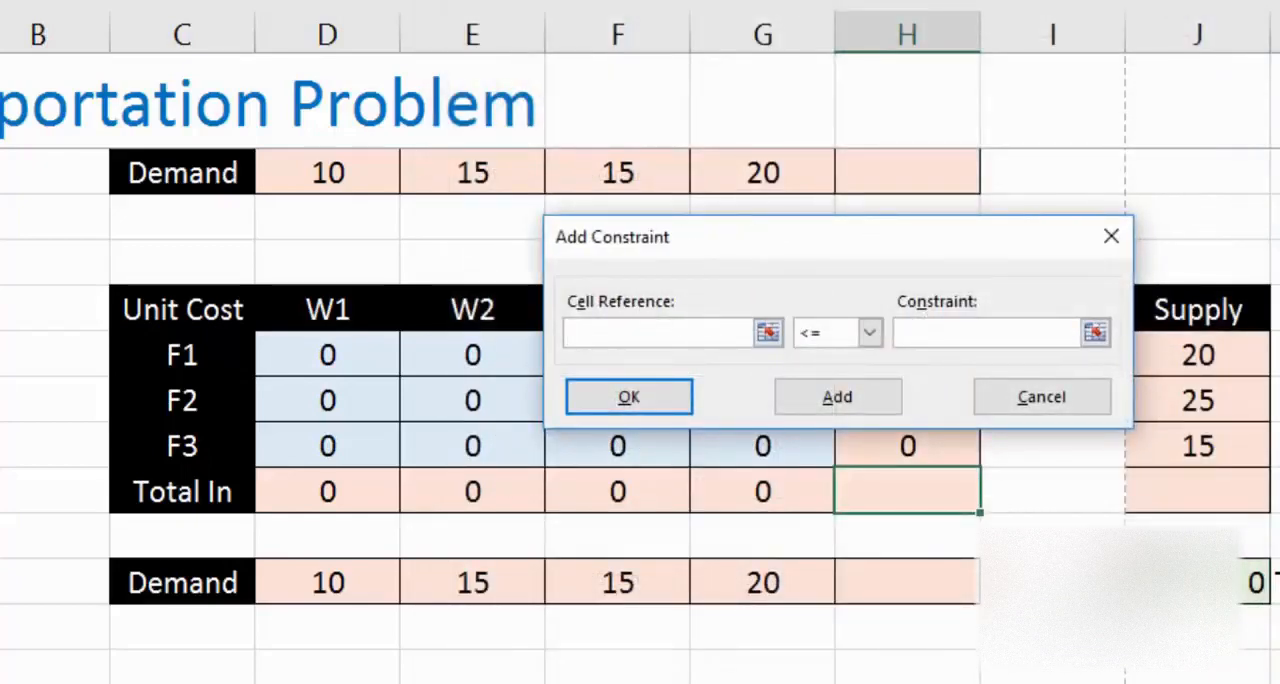
pyautogui.moveTo(894, 246); pyautogui.dragTo(614, 155)
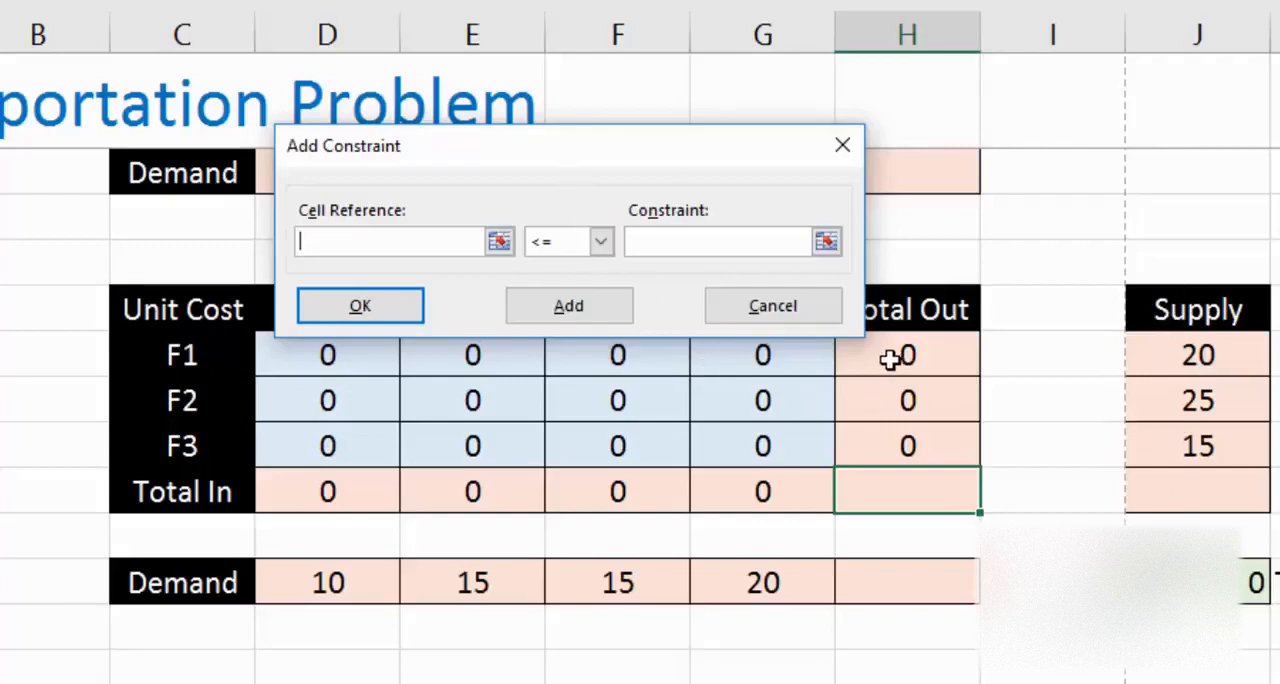
pyautogui.moveTo(894, 357); pyautogui.dragTo(880, 440)
pyautogui.click(600, 241)
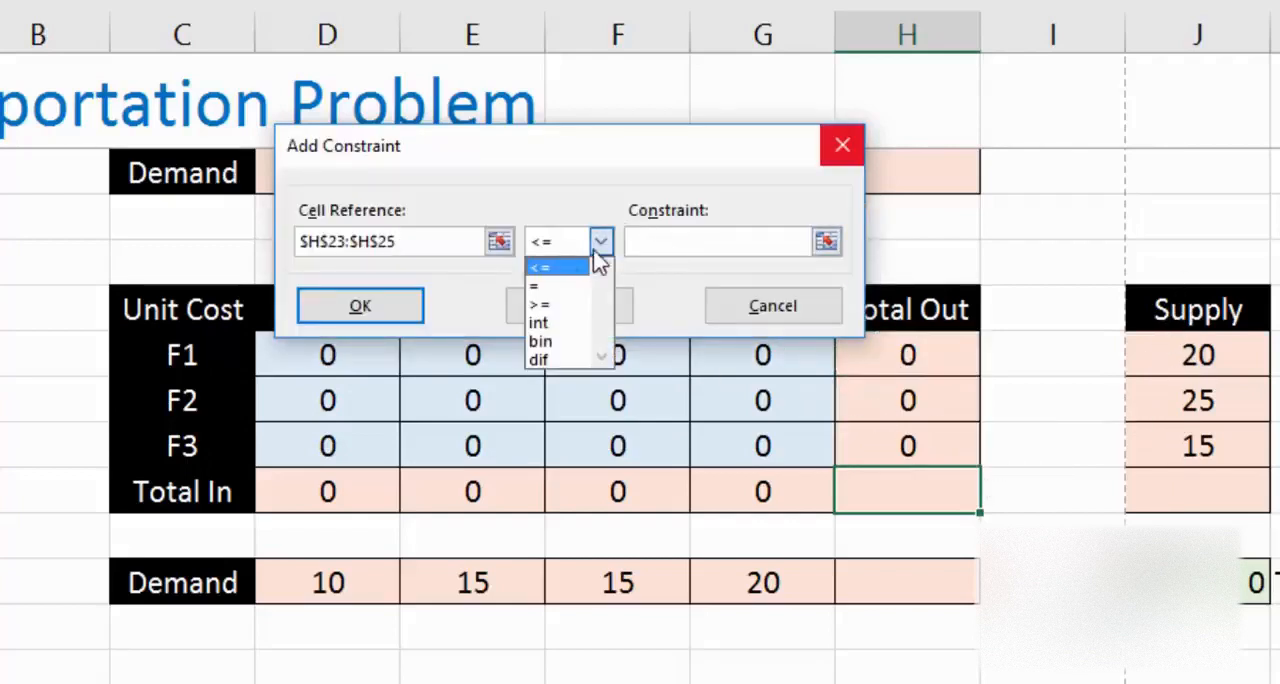
pyautogui.click(548, 286)
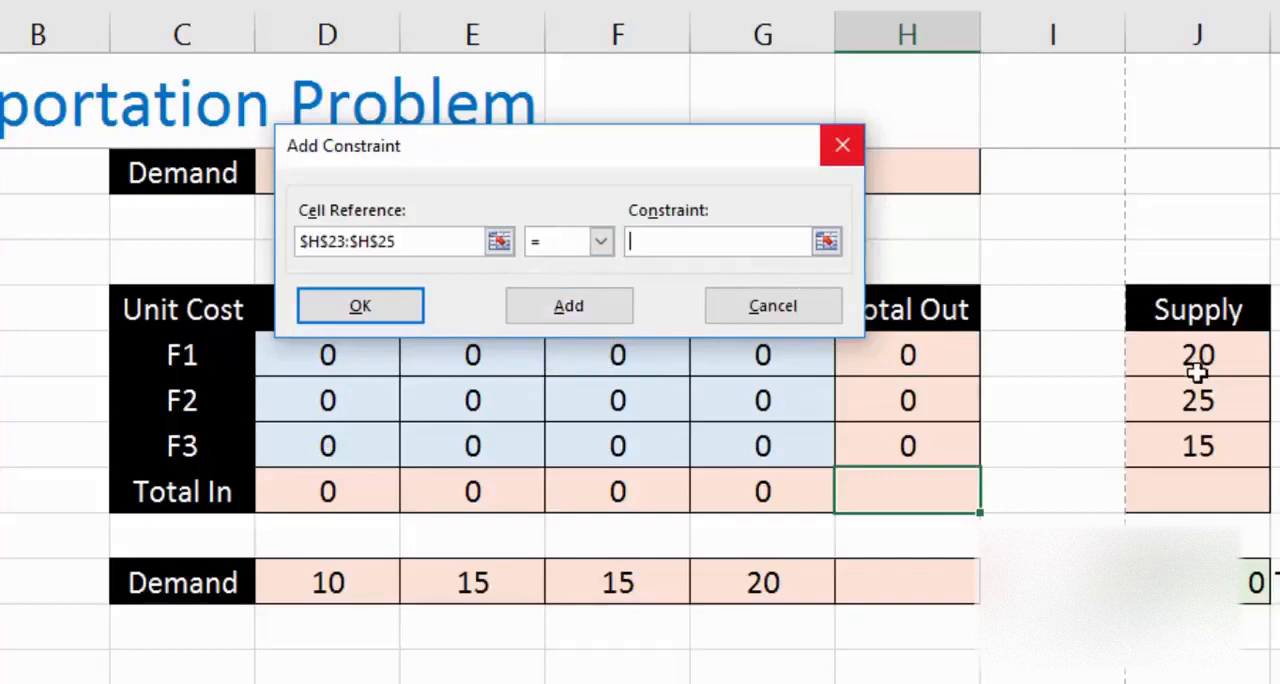
pyautogui.moveTo(1197, 360); pyautogui.dragTo(1197, 447)
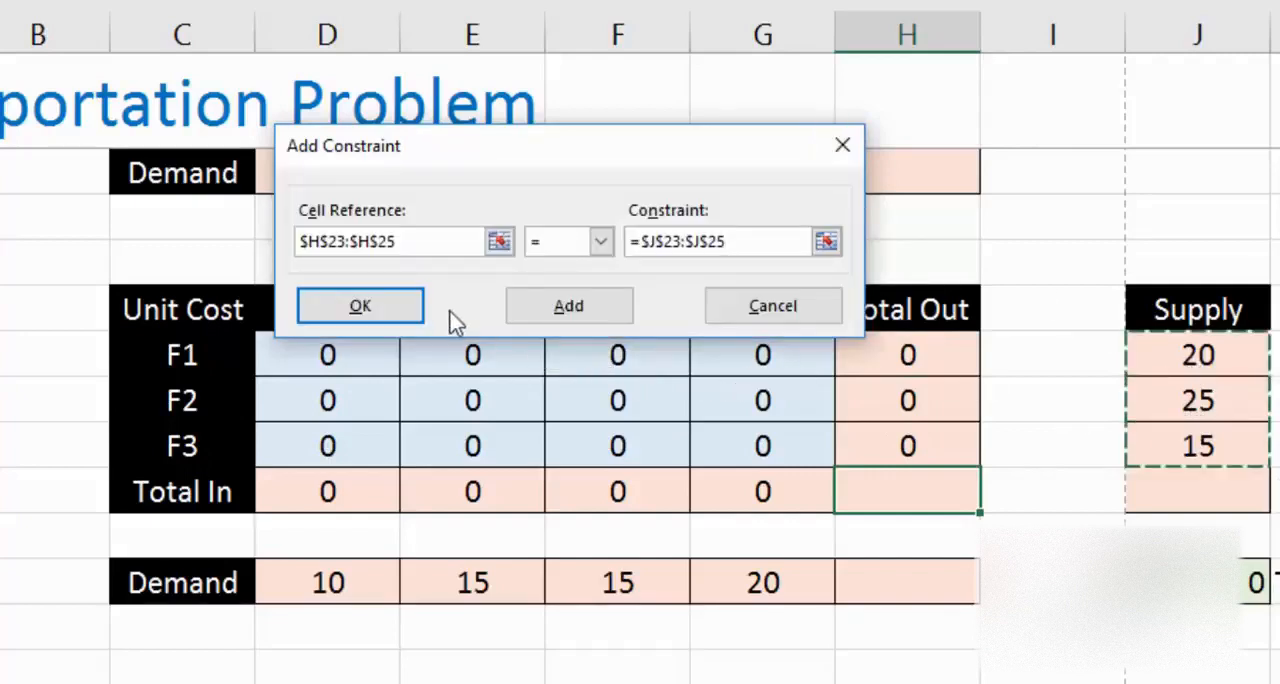
pyautogui.click(540, 310)
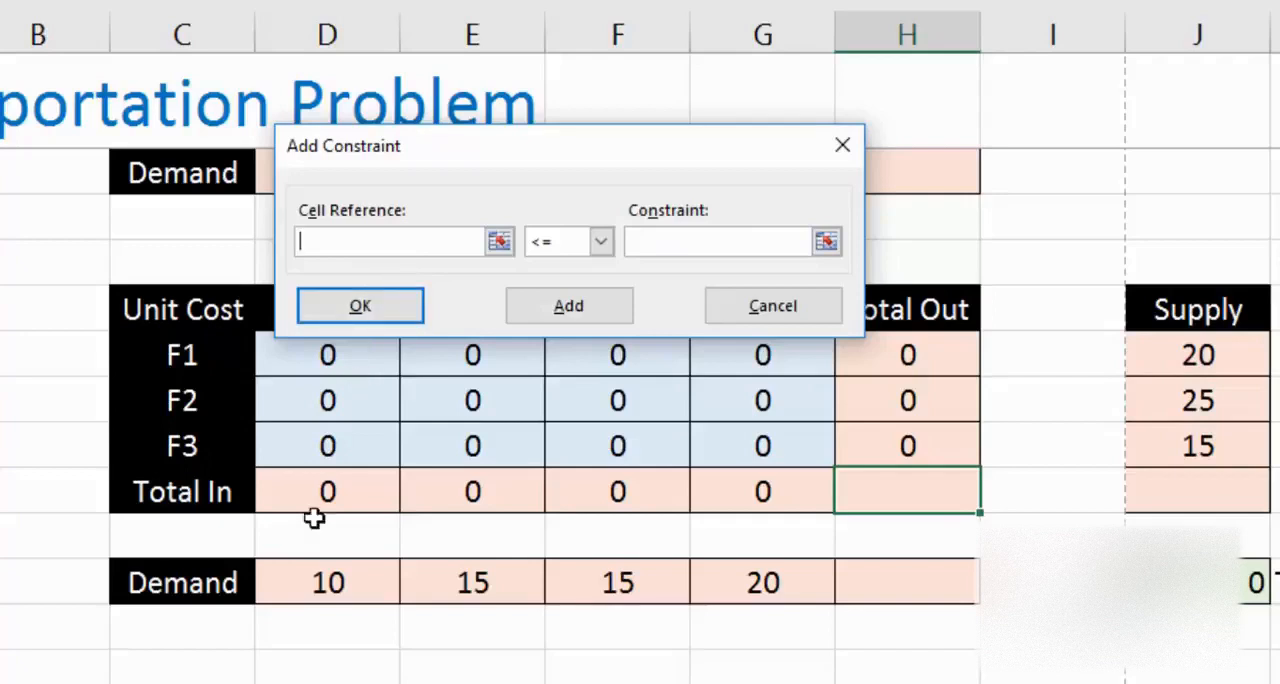
# Step: Add a Solver constraint making Total In D26:G26 equal to Demand D28:G28, and finish adding constraints
pyautogui.moveTo(320, 605); pyautogui.dragTo(762, 580)
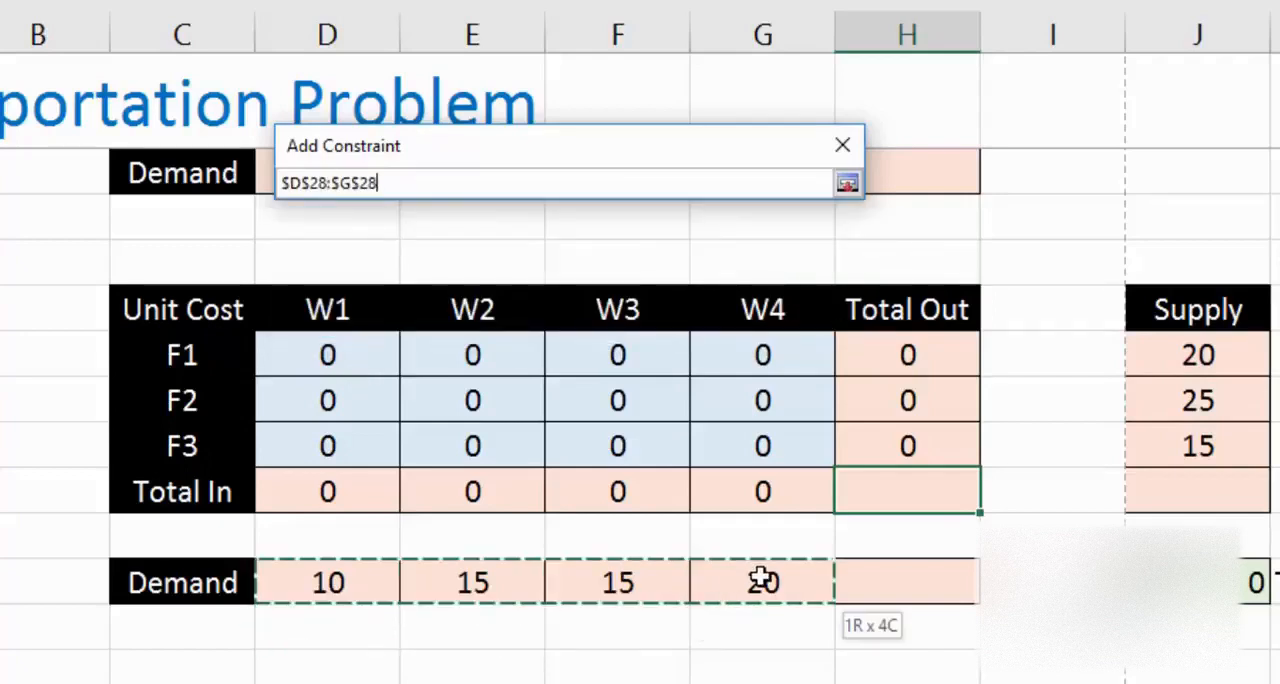
pyautogui.moveTo(762, 580); pyautogui.dragTo(760, 576)
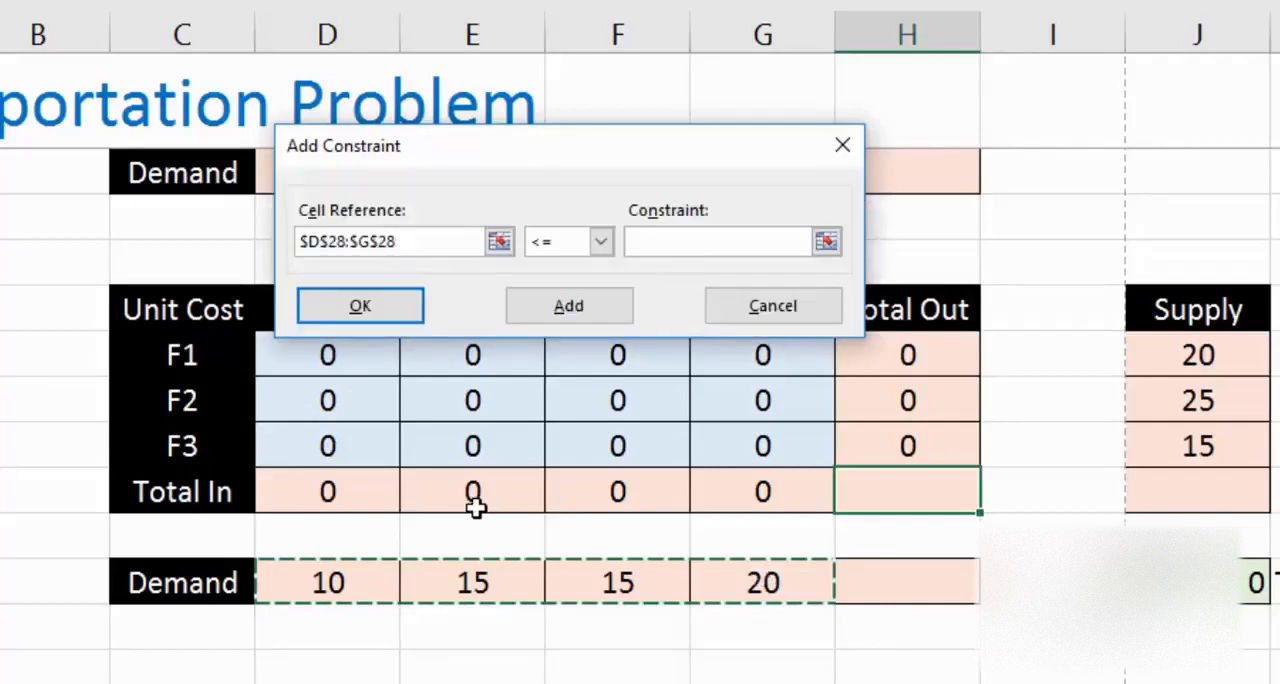
pyautogui.moveTo(354, 489); pyautogui.dragTo(717, 505)
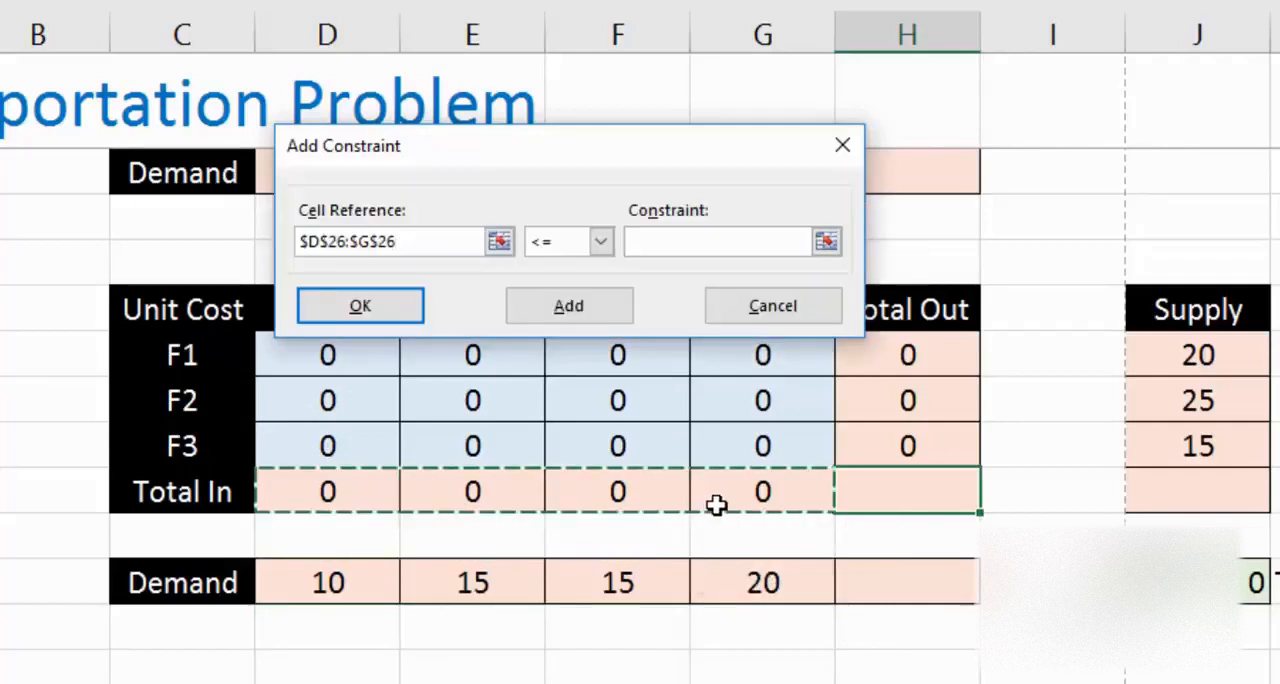
pyautogui.click(600, 241)
pyautogui.click(584, 279)
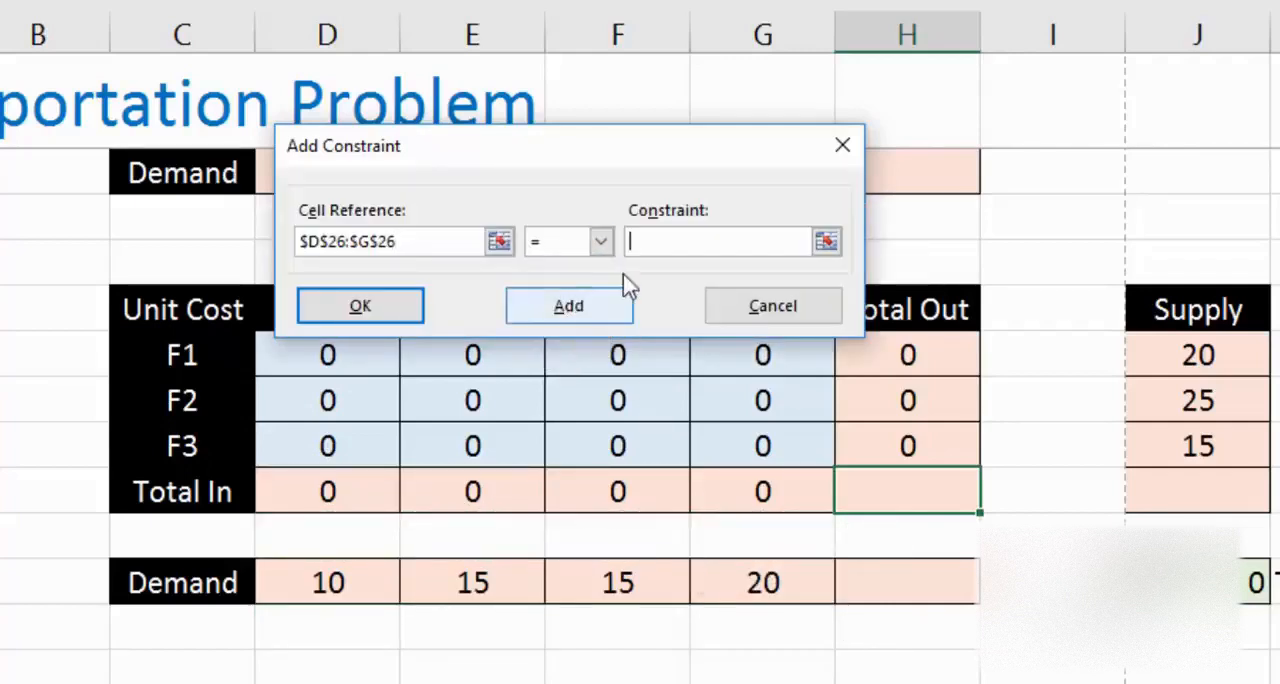
pyautogui.moveTo(310, 563); pyautogui.dragTo(749, 566)
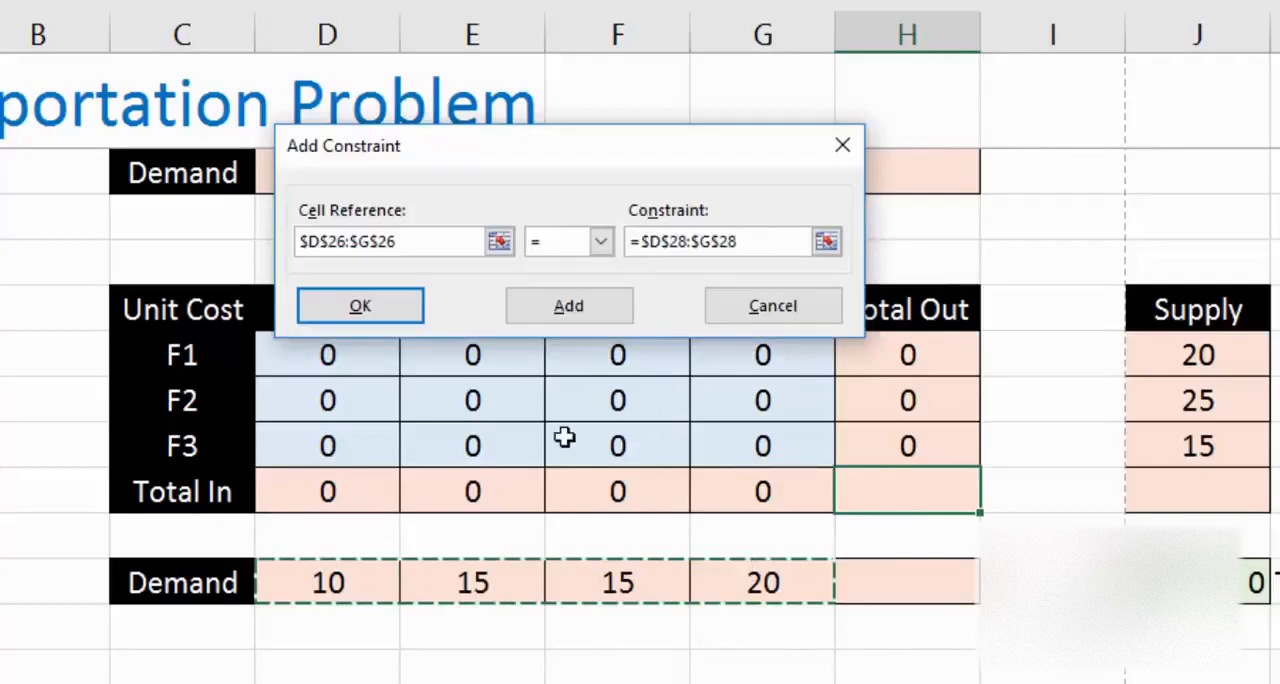
pyautogui.click(380, 301)
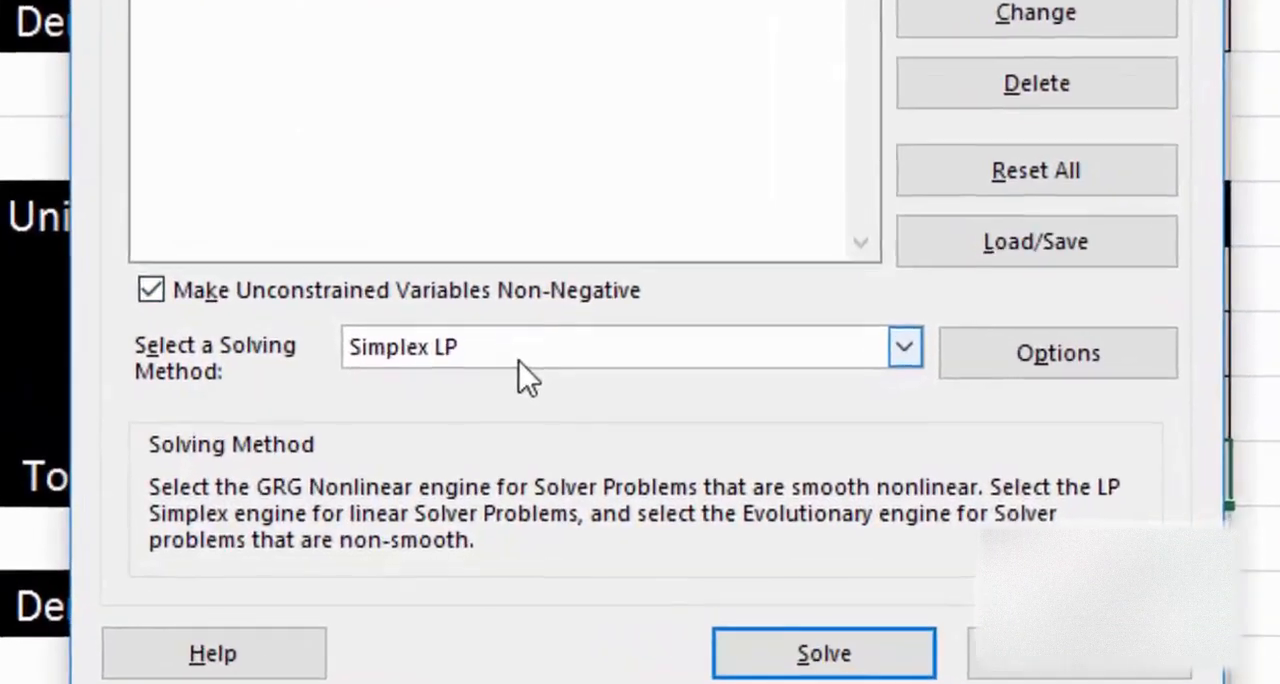
# Step: Choose Simplex LP as the solving method, solve the model and keep the Solver solution
pyautogui.click(478, 408)
pyautogui.click(464, 384)
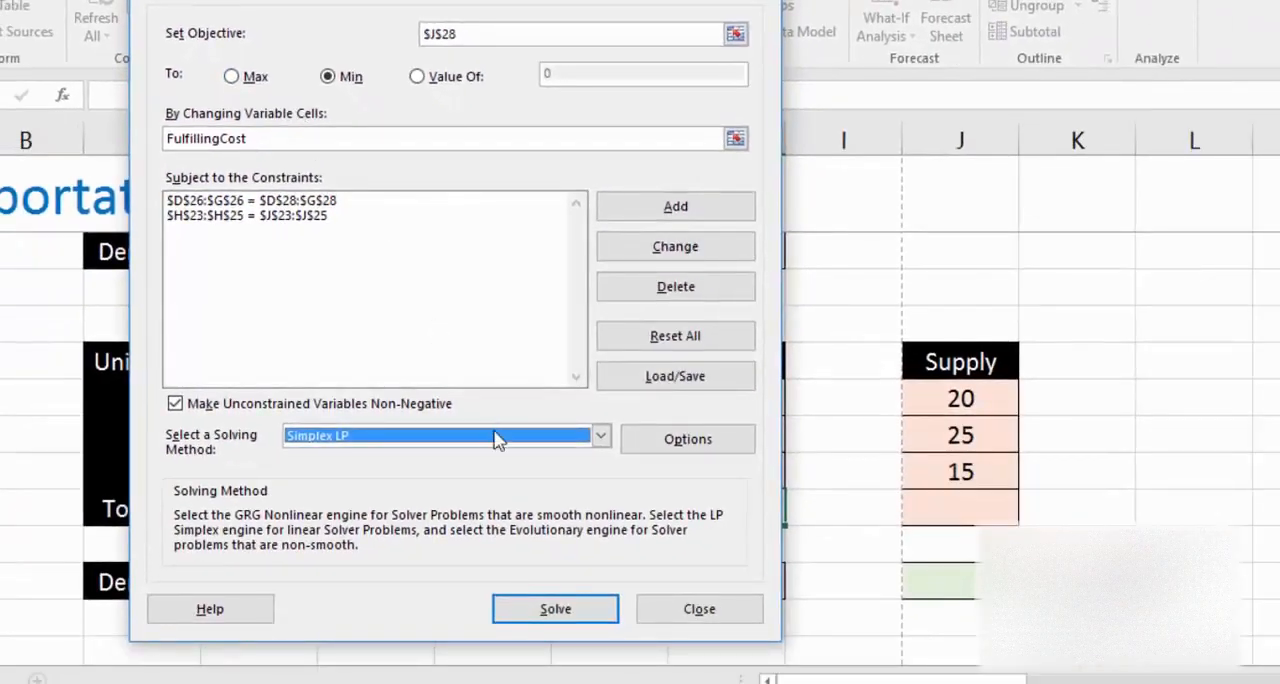
pyautogui.click(552, 607)
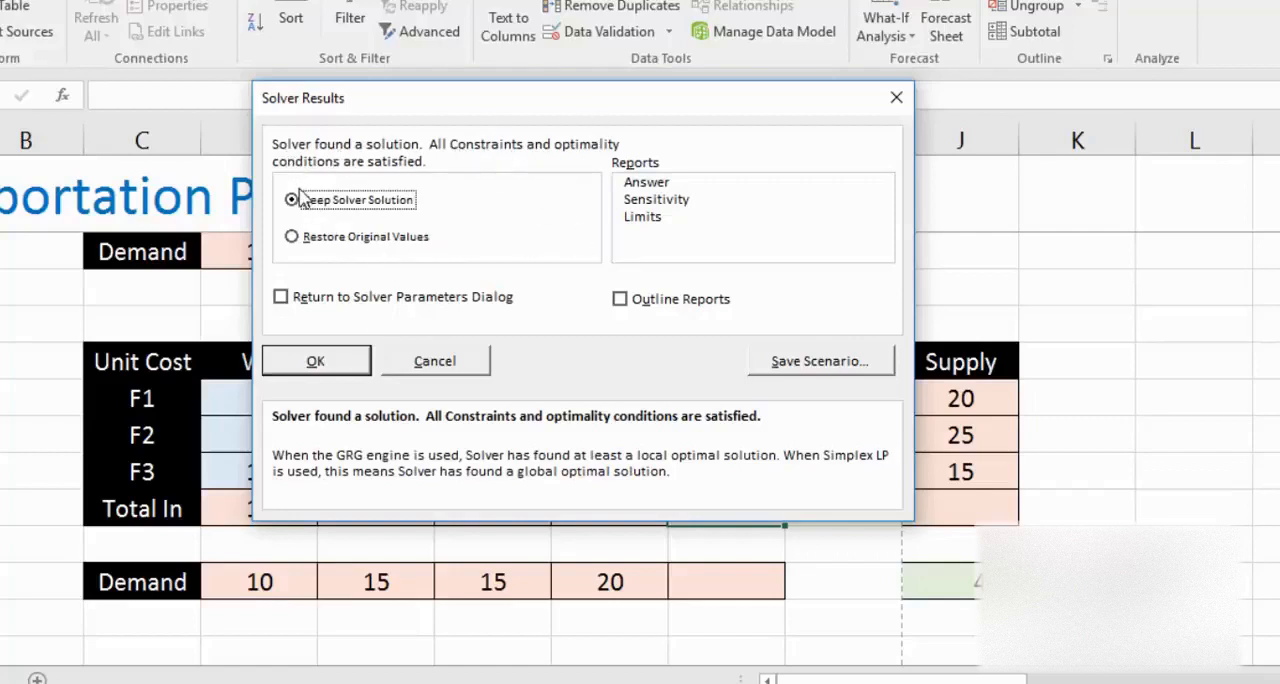
pyautogui.click(318, 362)
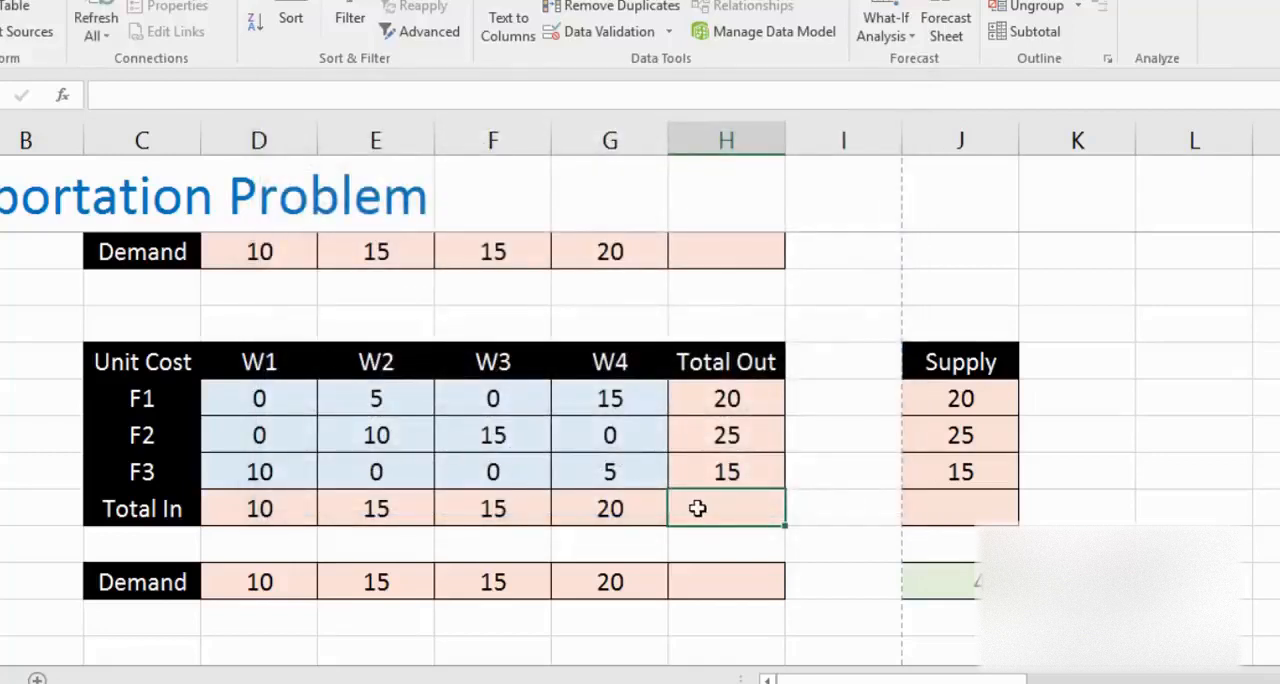
# Step: Examine the Total Cost in J28 and the Total Out values in H23:H25 of the solved allocation
pyautogui.click(923, 564)
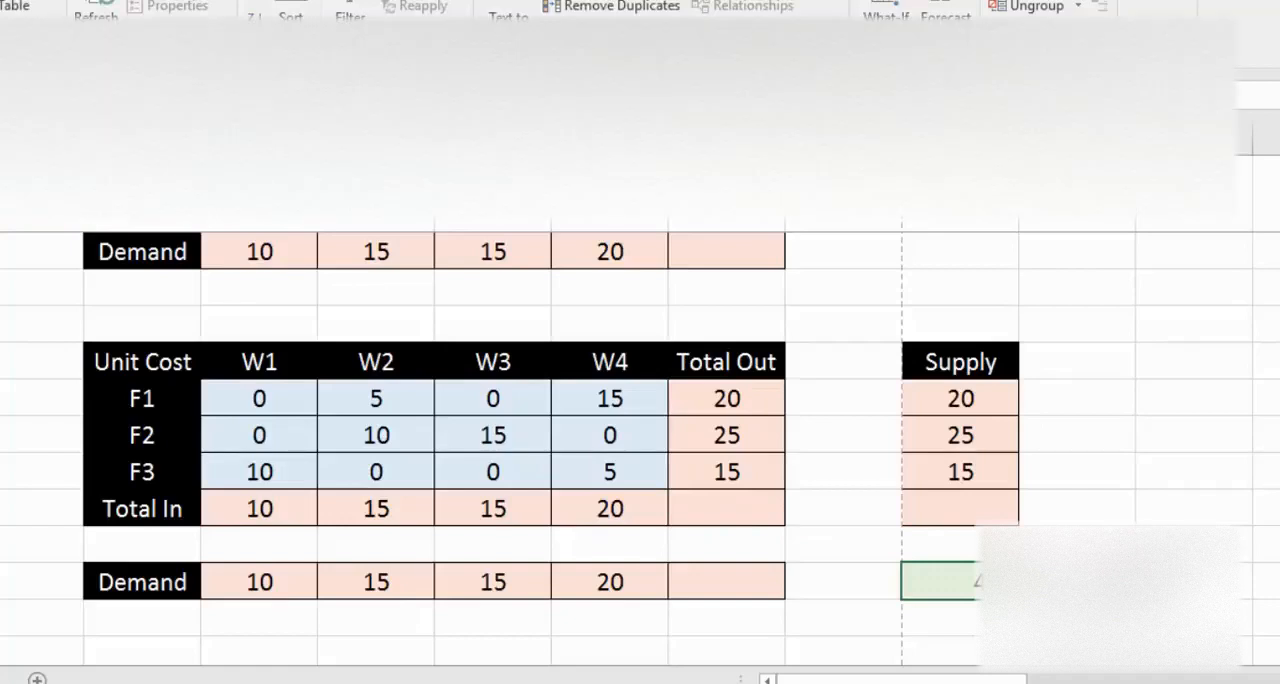
pyautogui.press('Up')
pyautogui.press('Up')
pyautogui.press('Up')
pyautogui.press('Up')
pyautogui.press('Left')
pyautogui.press('Left')
pyautogui.press('Up')
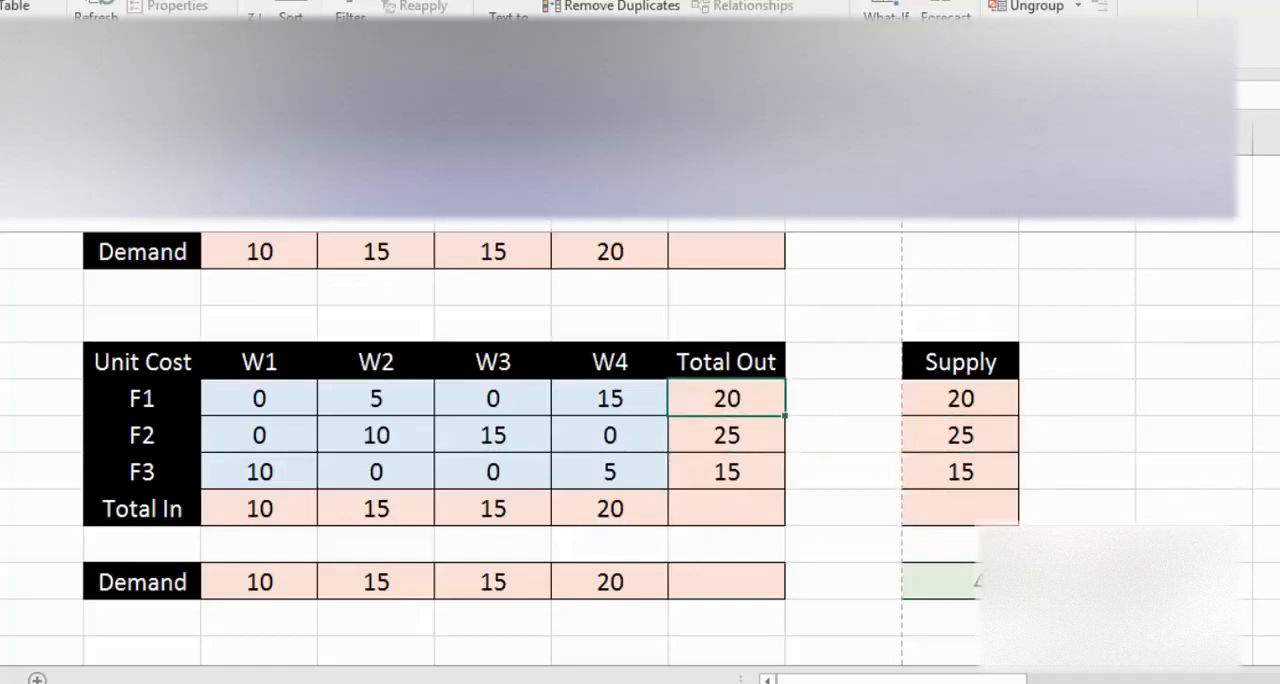
pyautogui.hotkey('shift', 'Down')
pyautogui.hotkey('shift', 'Down')
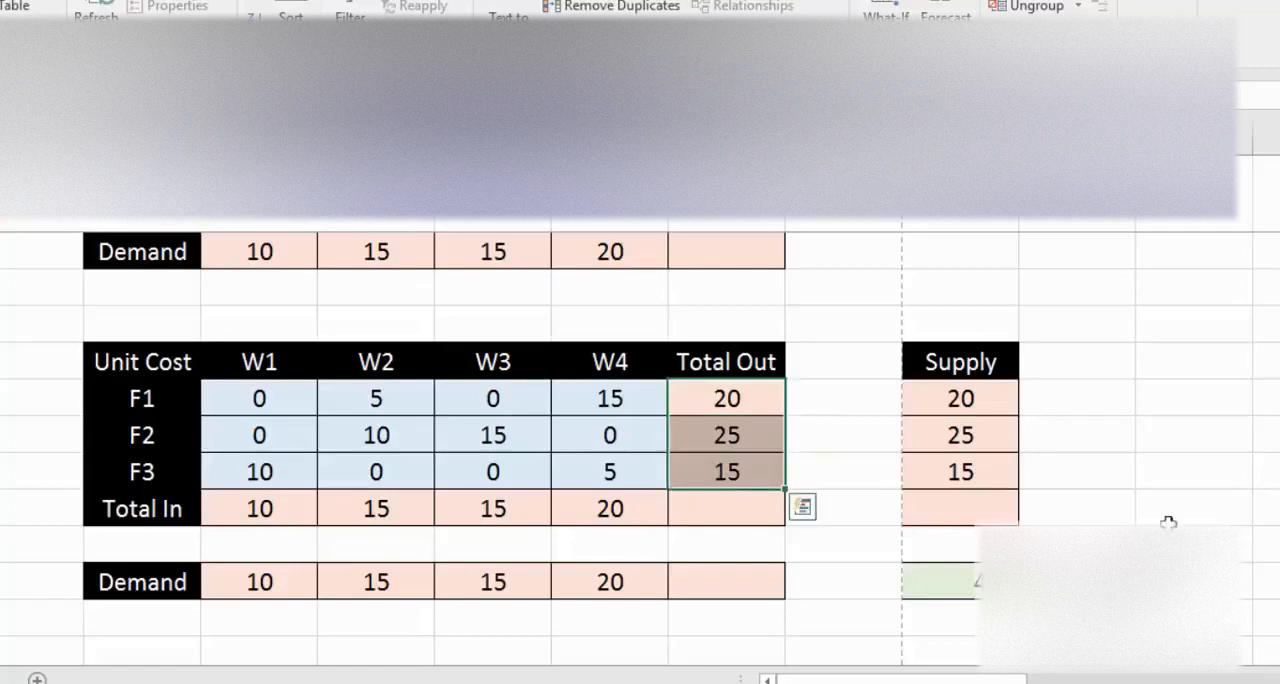